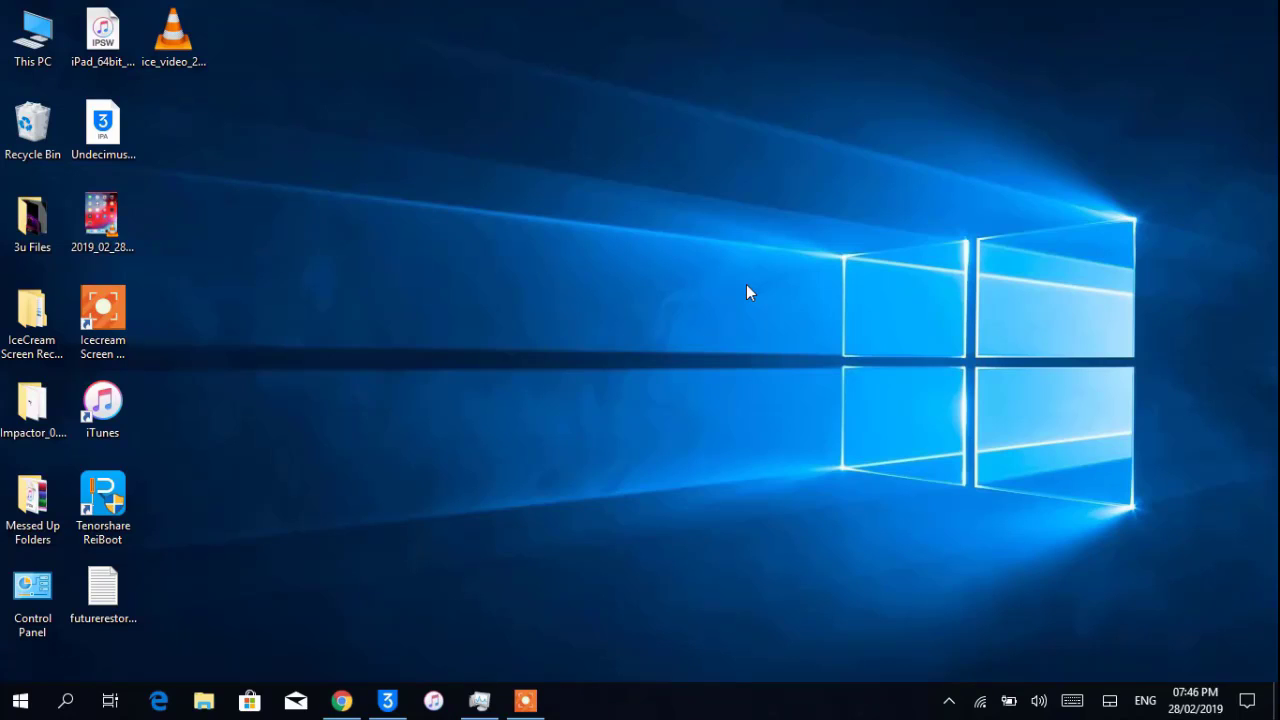
Step: Place the iPad 12.1.1 IPSW file in the upper-right corner of the desktop and switch to 3uTools for the device information
left_click_drag(104, 32, 1180, 150)
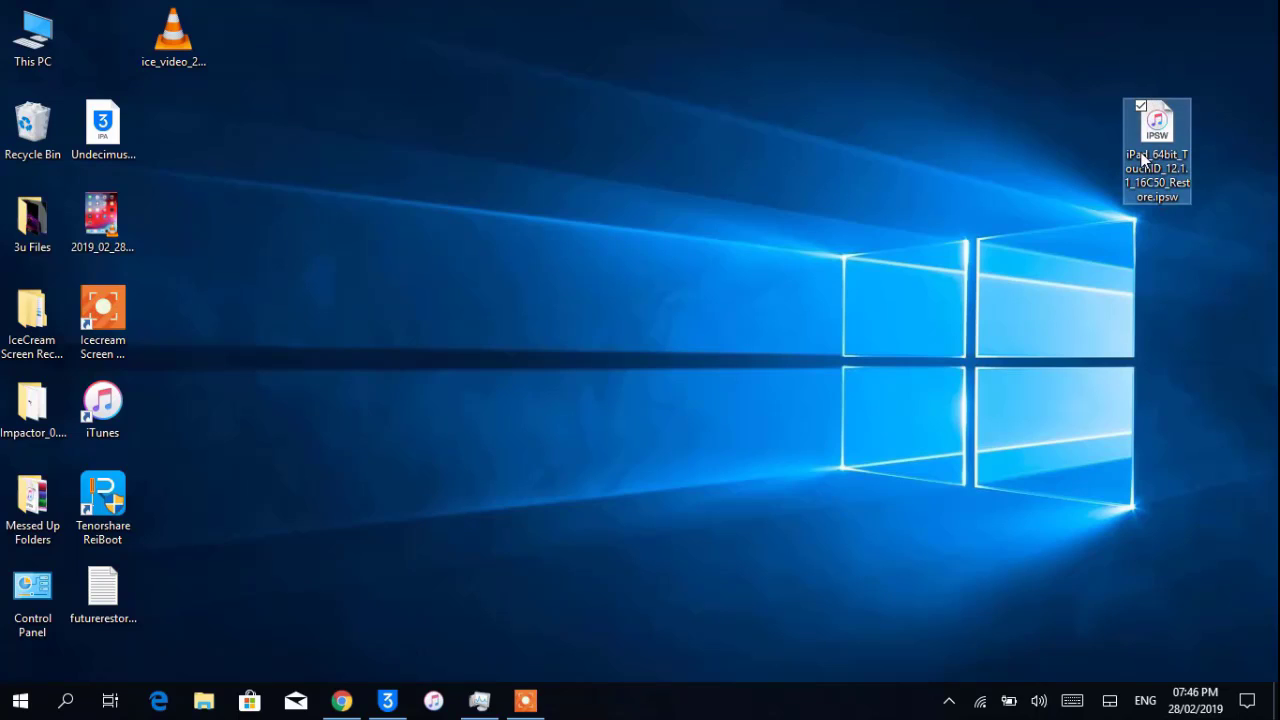
left_click_drag(1152, 103, 1195, 71)
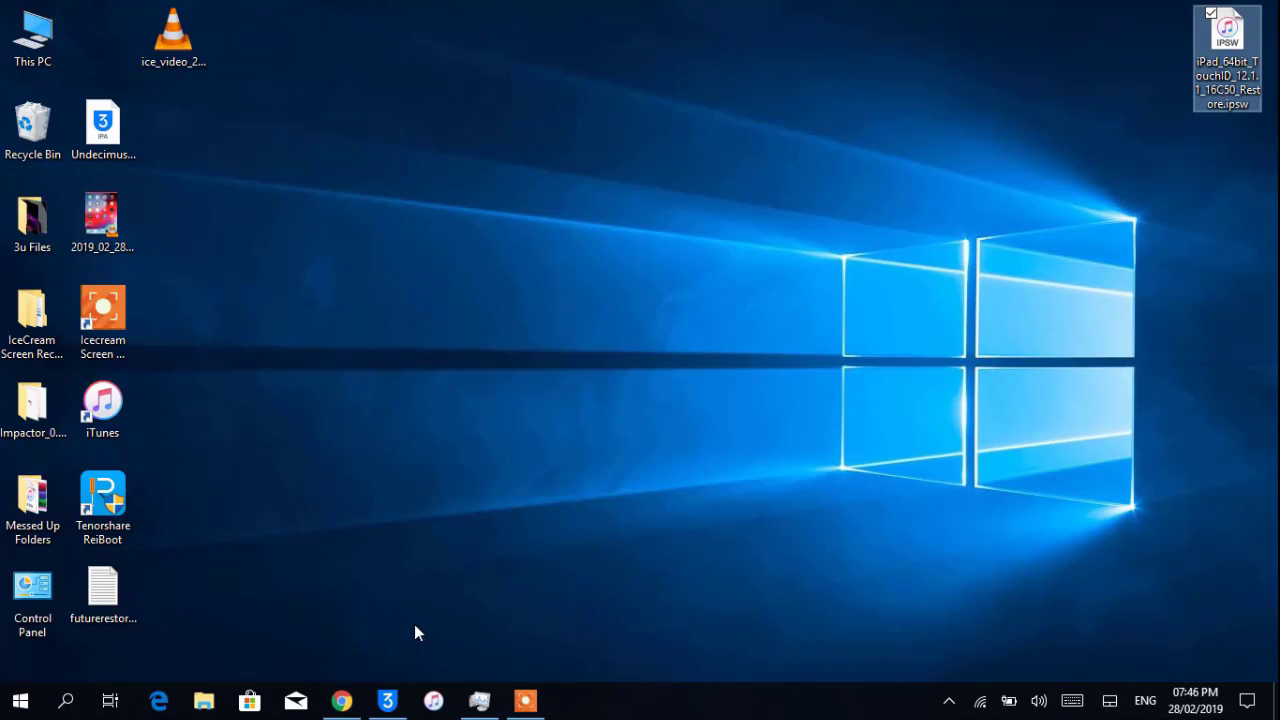
left_click(388, 702)
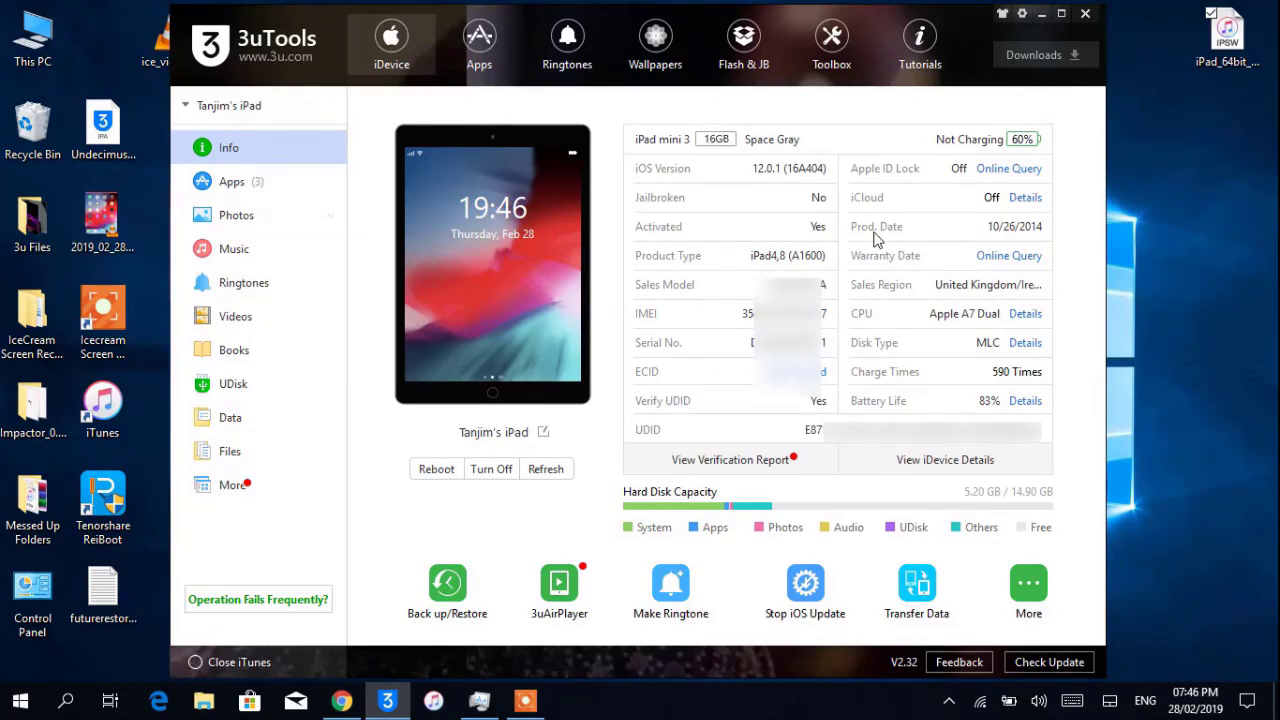
Step: Switch to Chrome in a maximized window and open the TSS Saver site at tsssaver.1conan.com
left_click(343, 701)
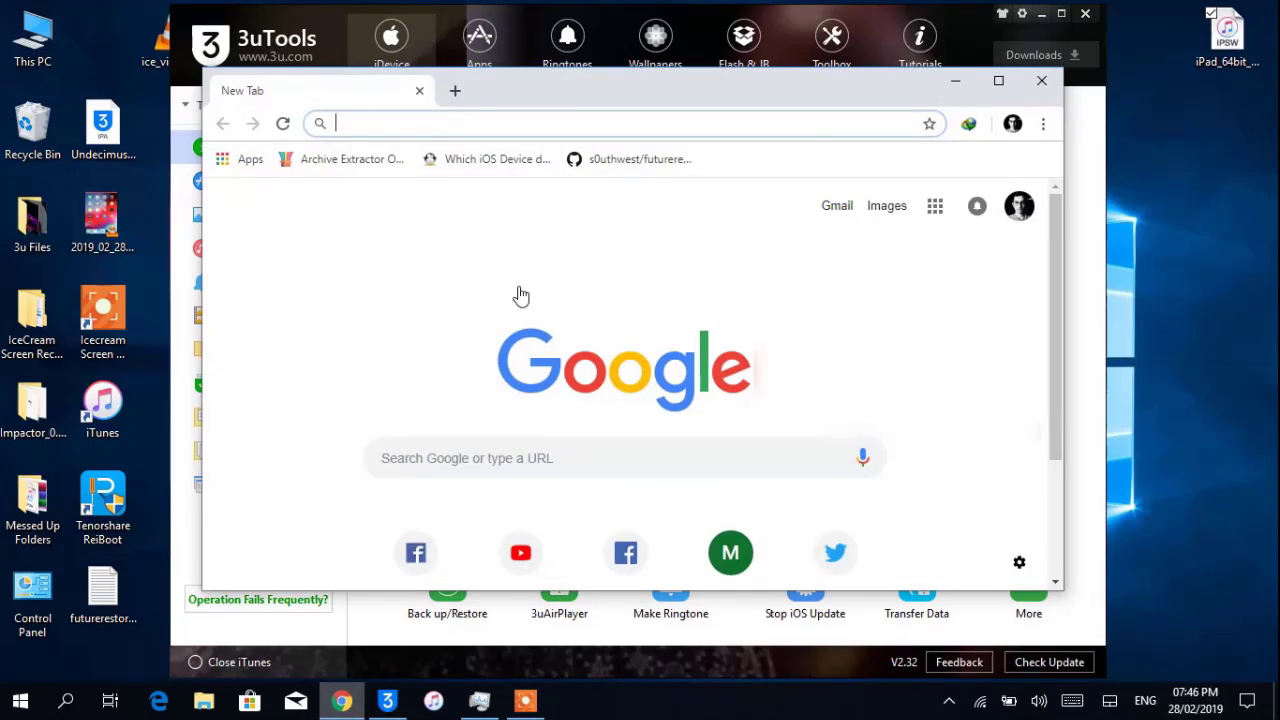
left_click(998, 84)
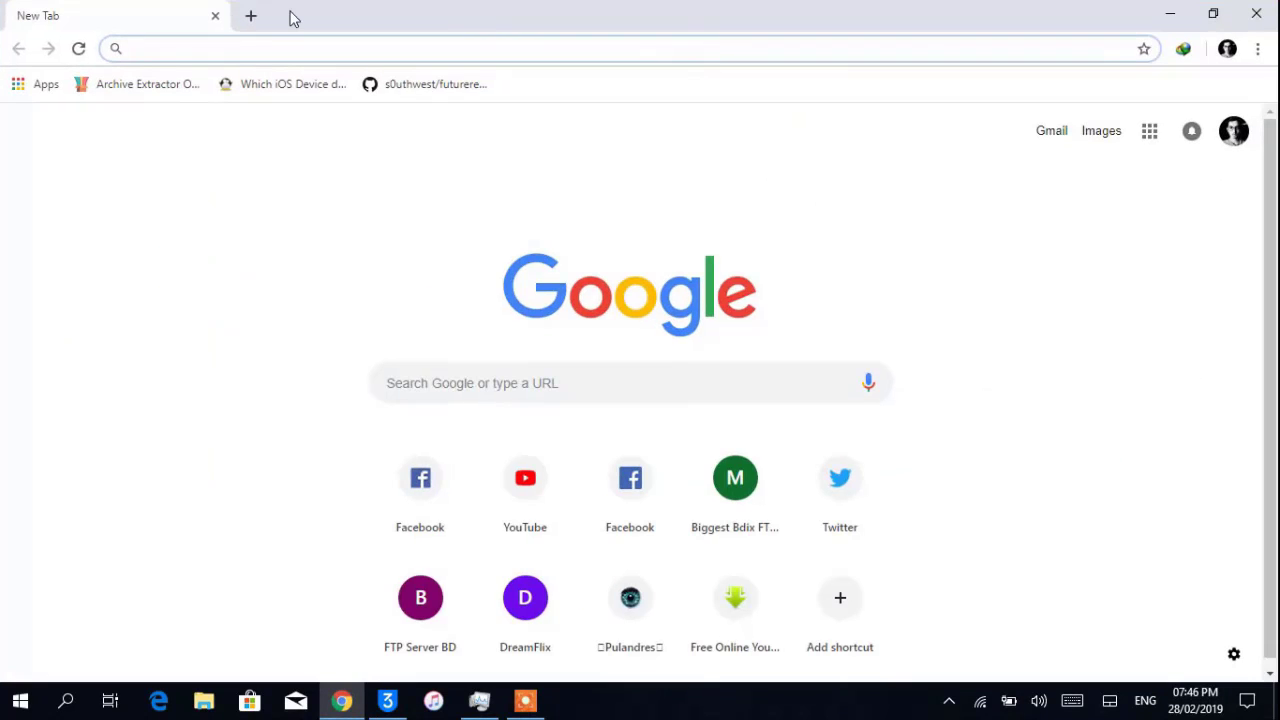
type("tssa")
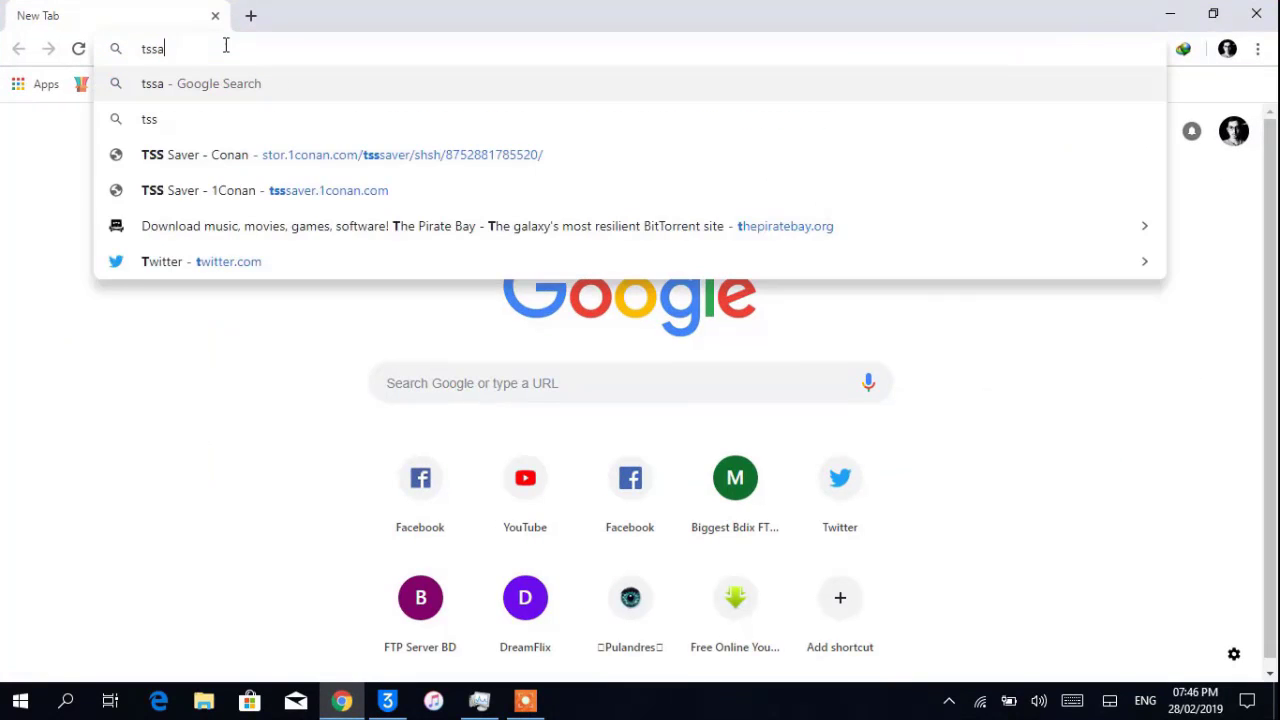
type("ver")
key("Return")
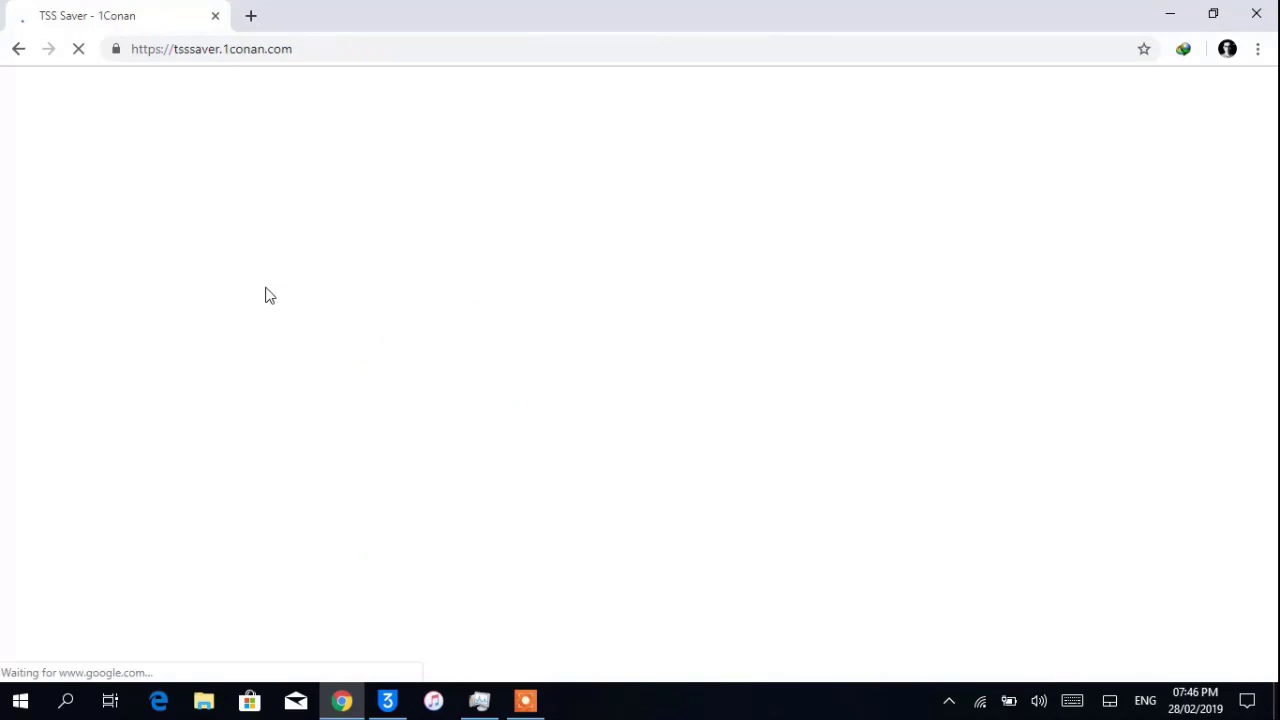
scroll(644, 280, "down", 3)
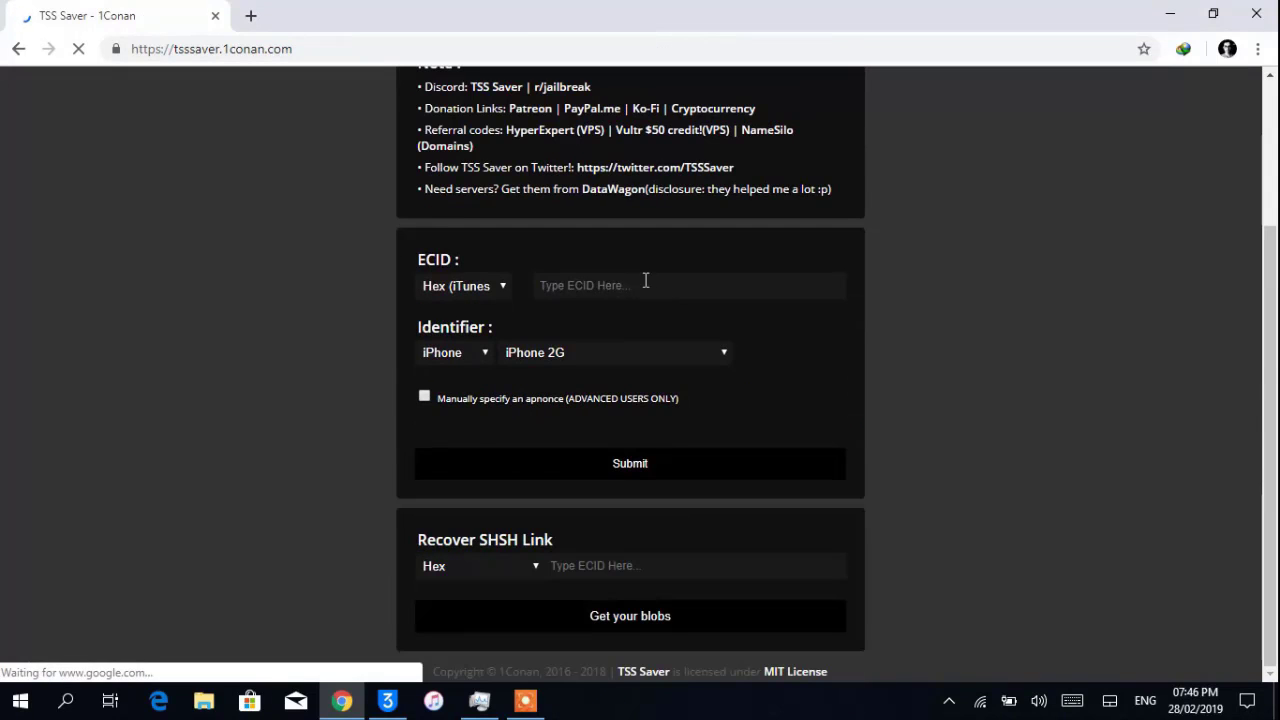
Step: Retrieve the saved SHSH blobs through Recover SHSH Link by pasting the device's ECID in Hex format
left_click_drag(416, 540, 561, 543)
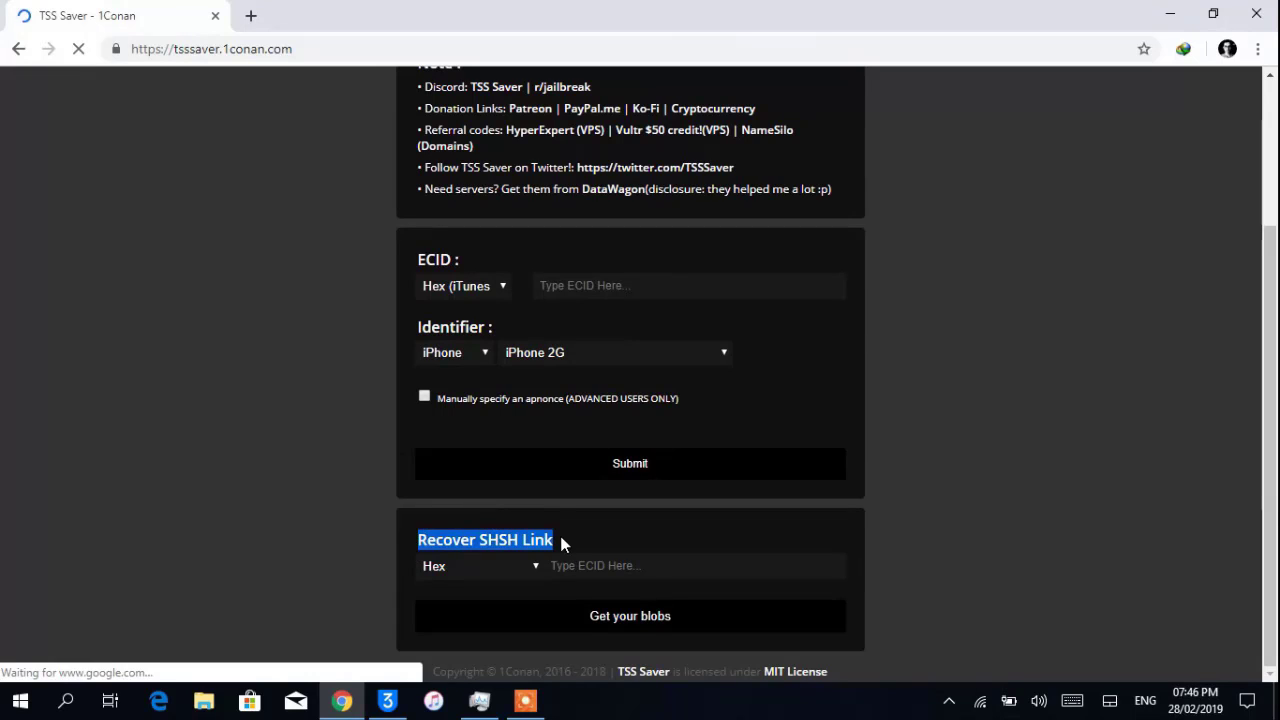
left_click(600, 575)
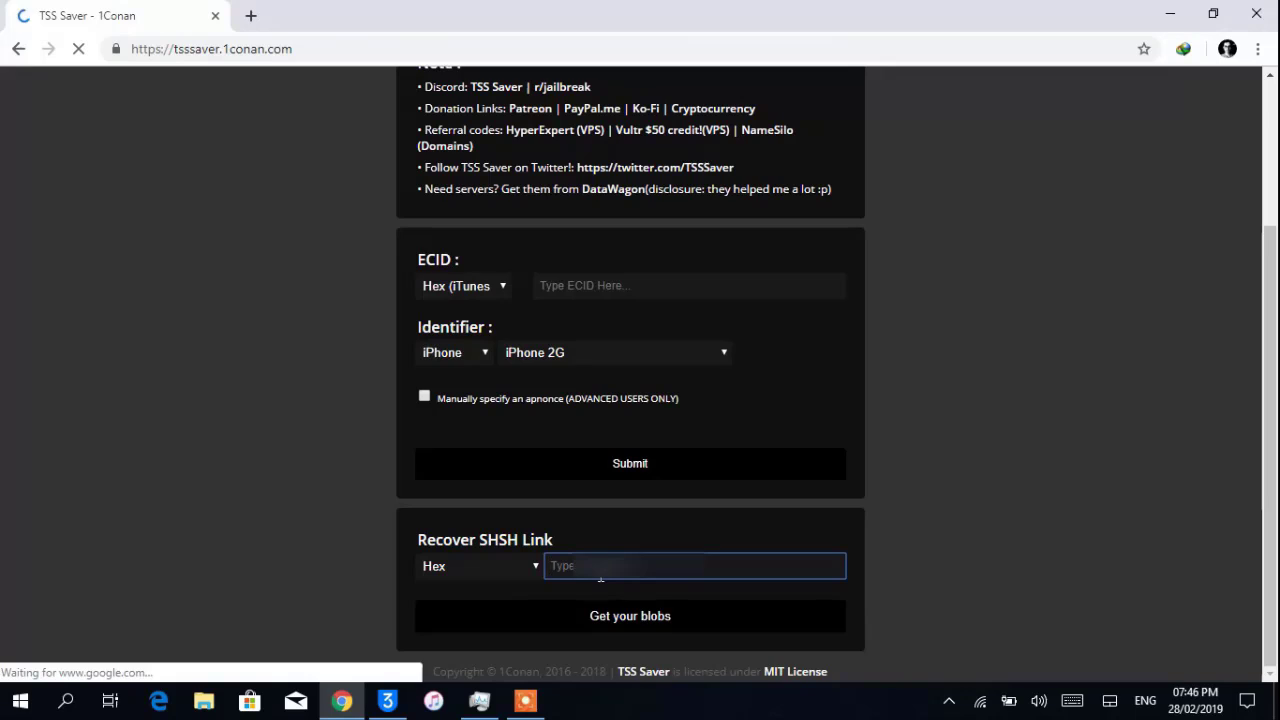
key("ctrl+v")
left_click(648, 620)
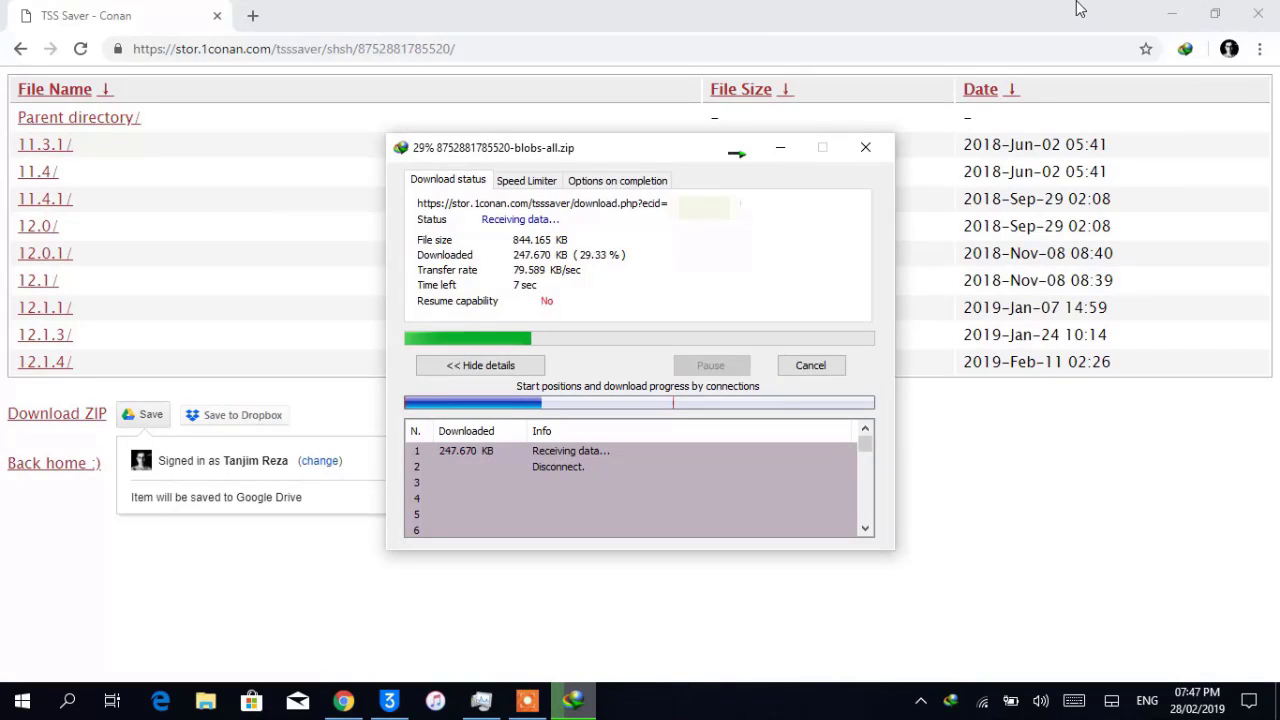
Step: Move the downloaded blobs ZIP to the desktop beneath the IPSW file and close the download dialog
left_click(1166, 12)
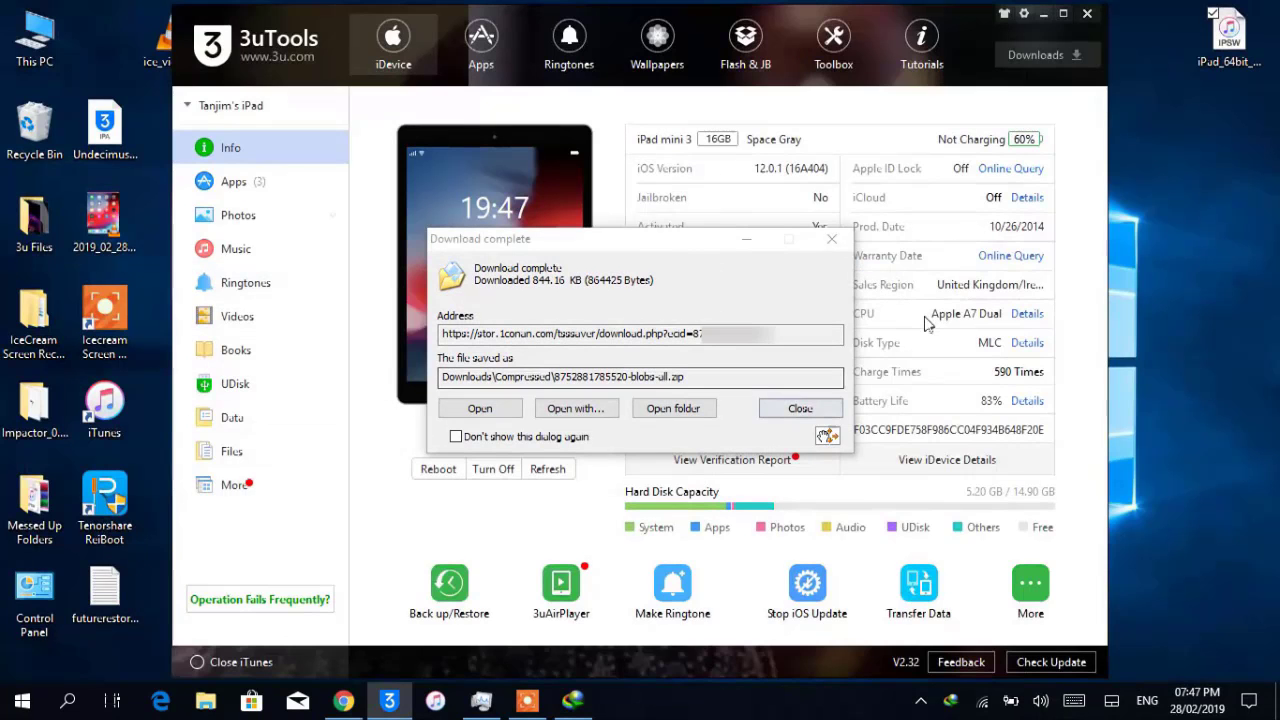
left_click(1043, 13)
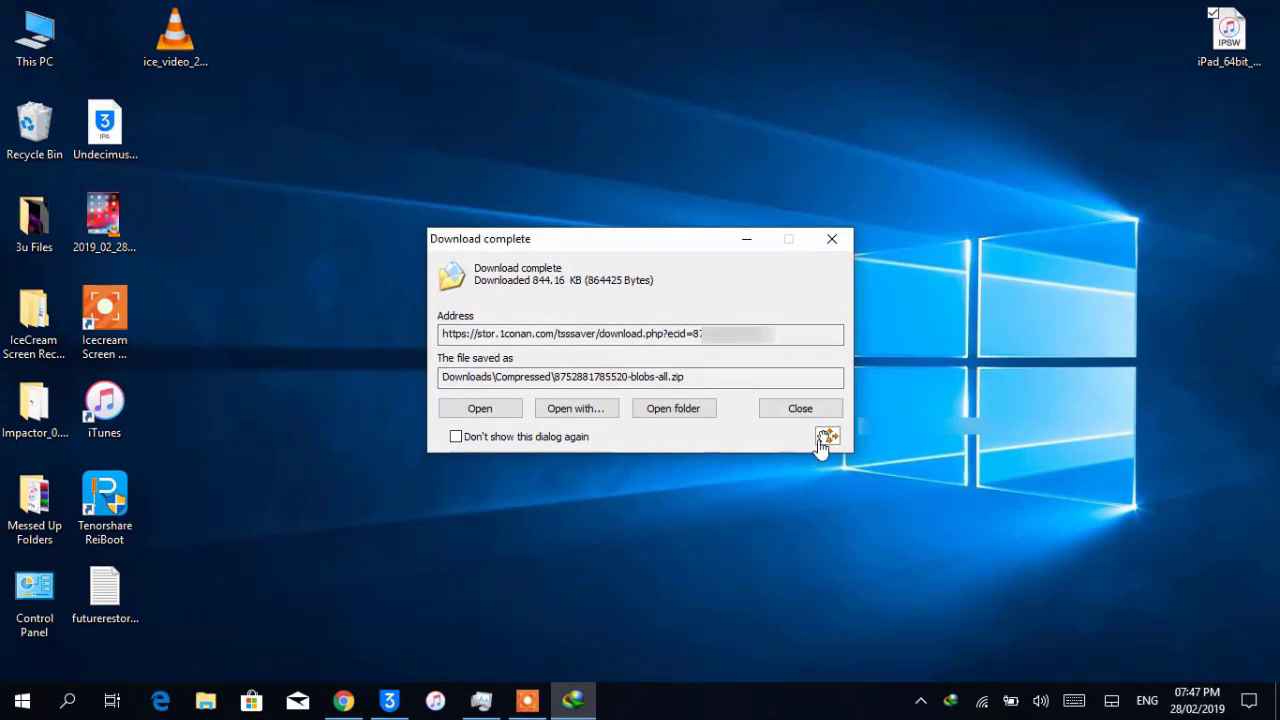
left_click(1226, 45)
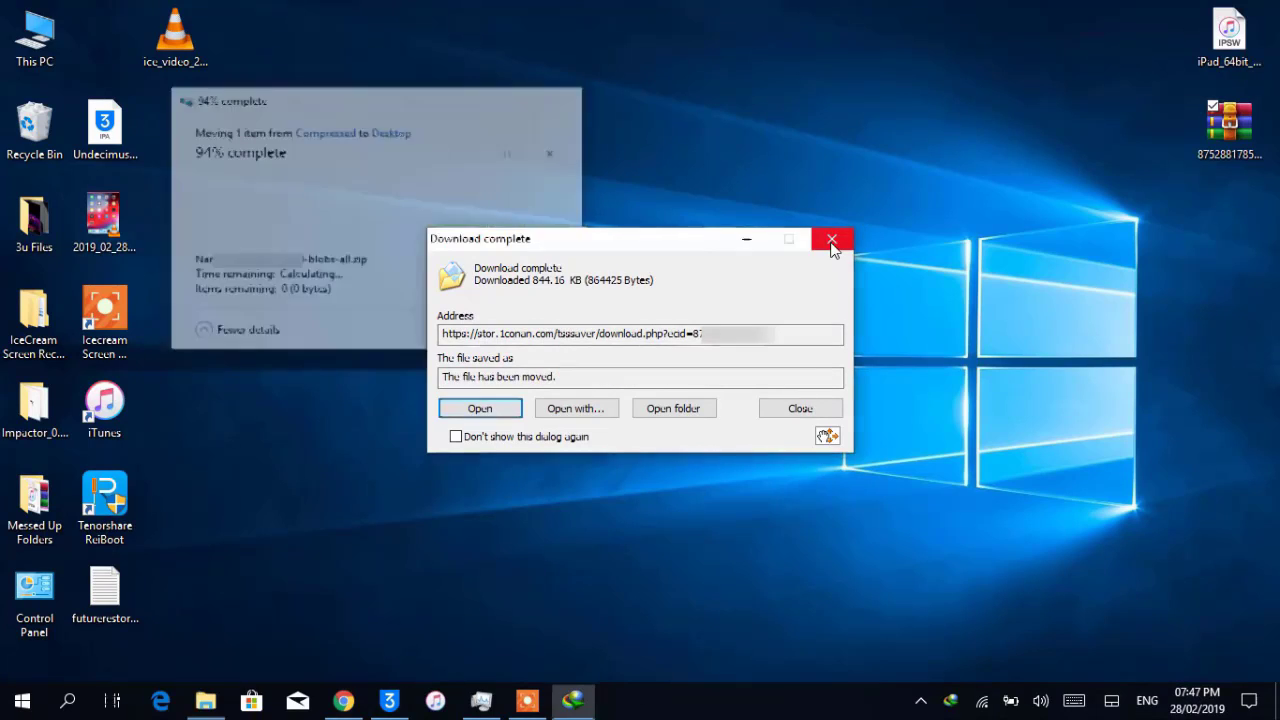
left_click(831, 241)
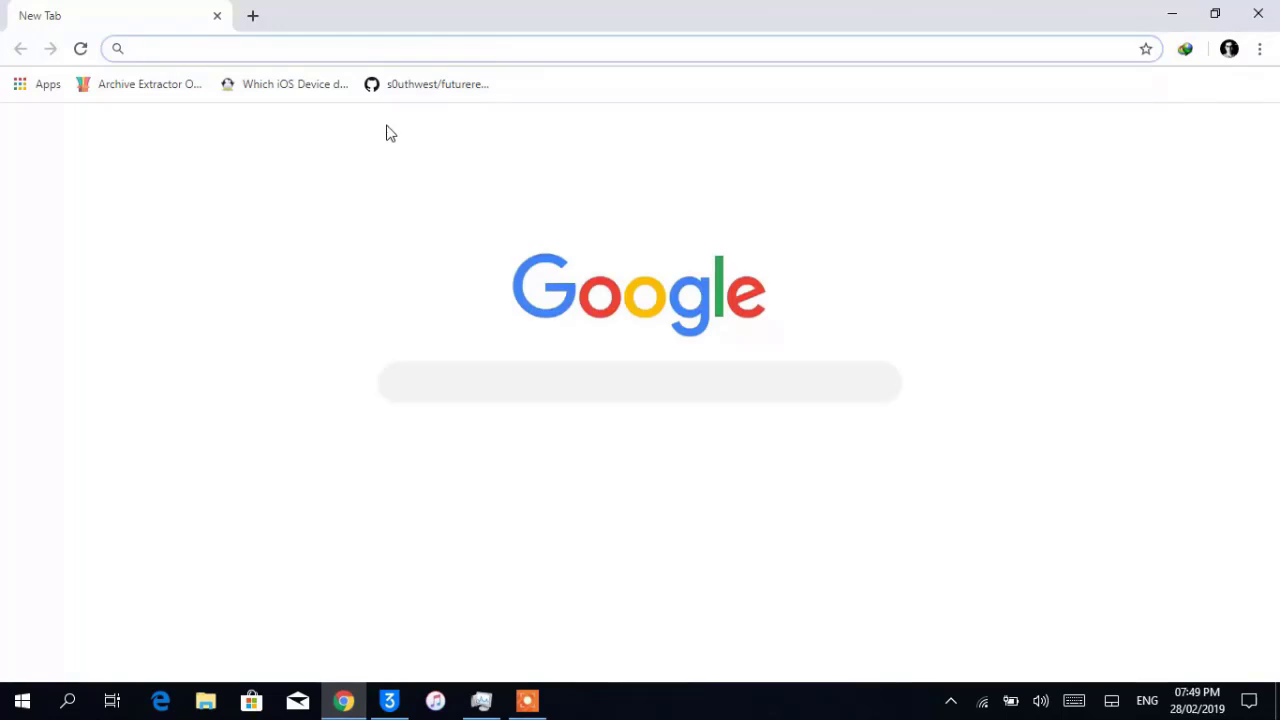
Step: Open ipsw.me in Chrome and go to its tool for identifying an iOS device
type("ipsw.me")
key("Return")
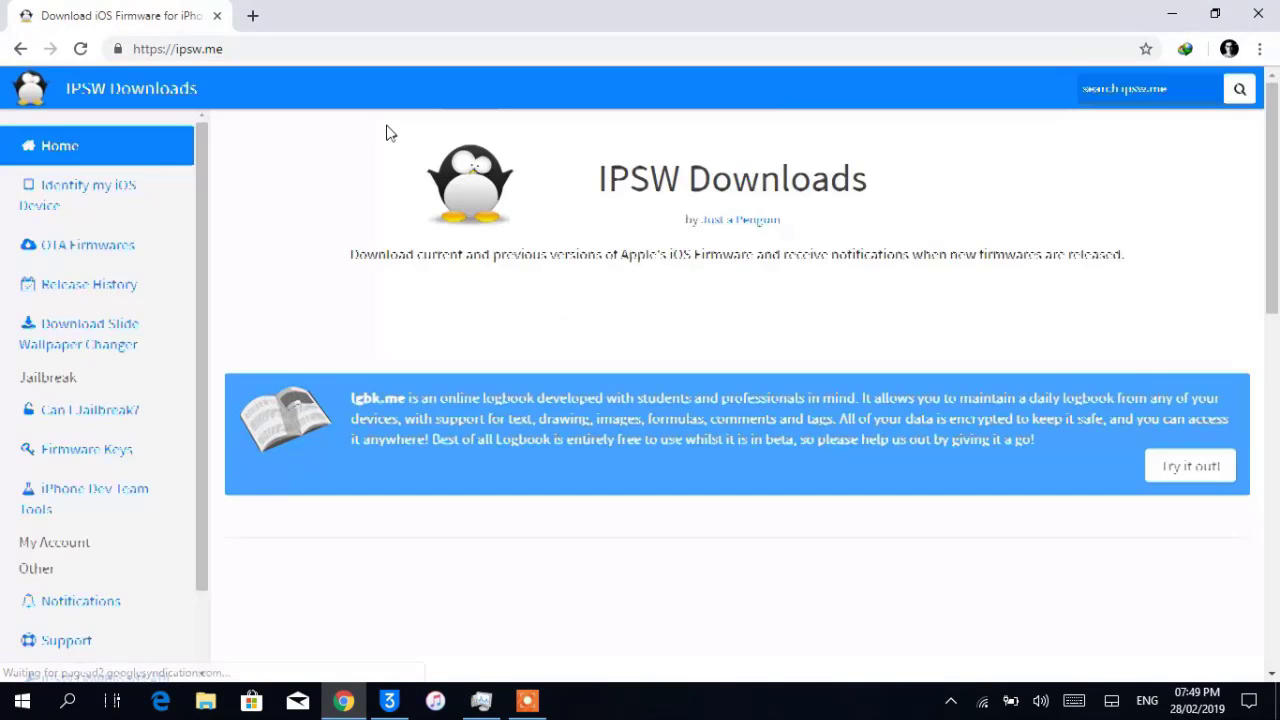
scroll(350, 383, "down", 1)
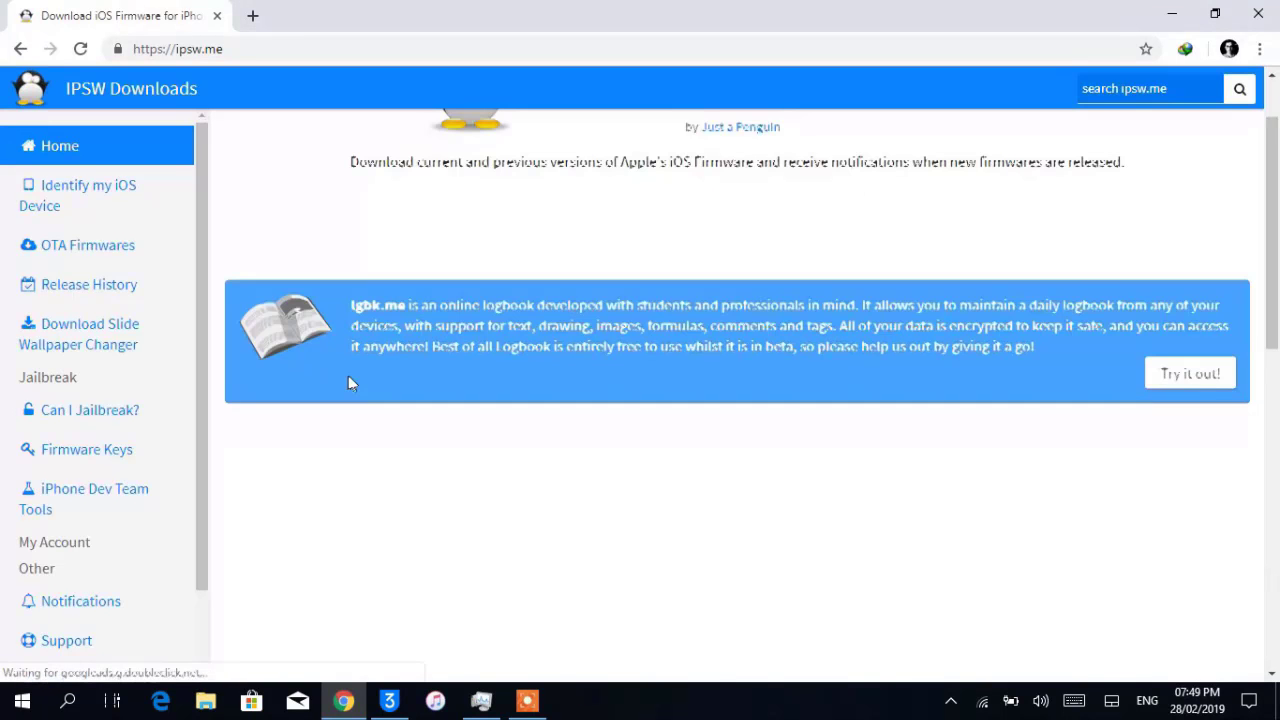
left_click(91, 196)
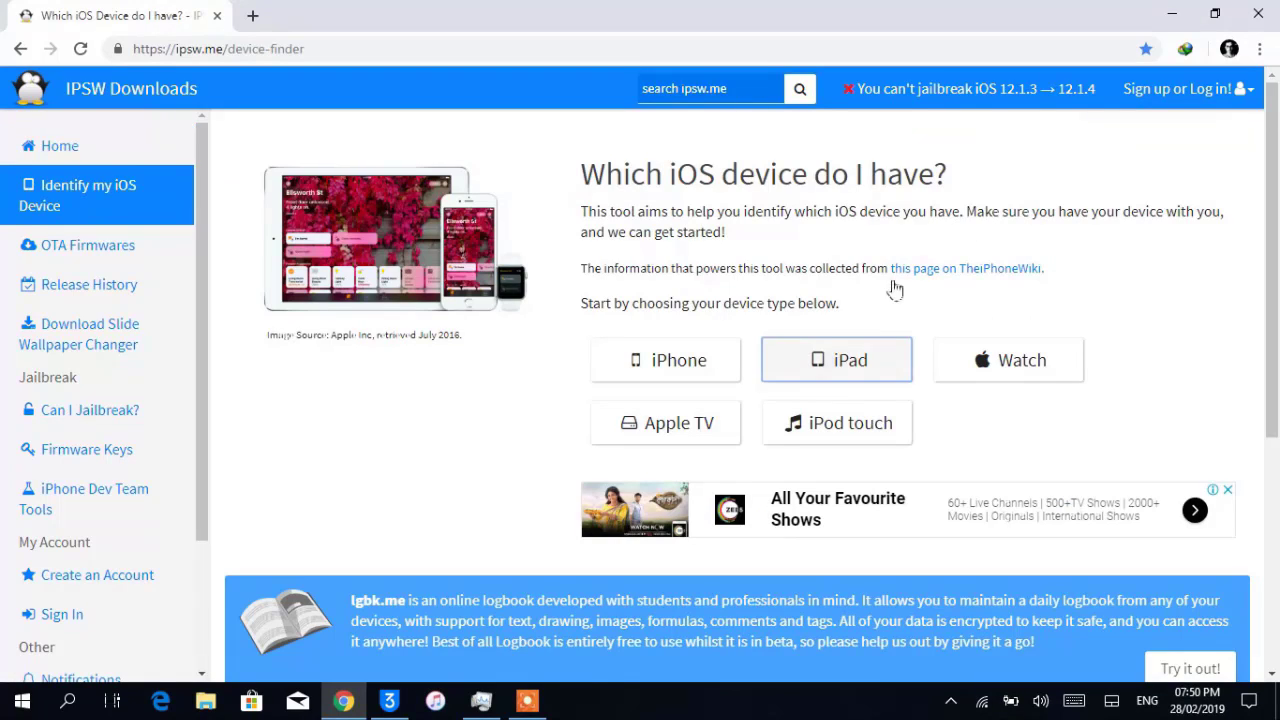
Step: Find the iPad by model number A1600 and open the list of all its iOS releases
left_click(831, 355)
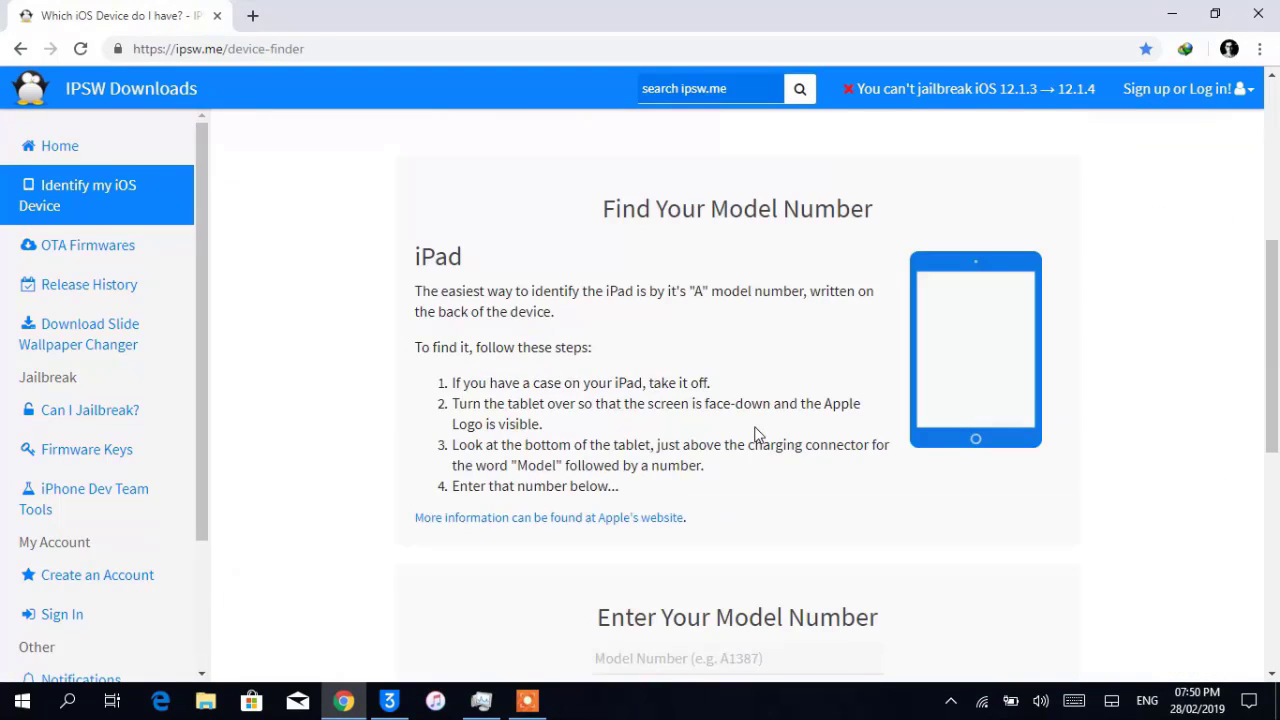
scroll(760, 428, "down", 3)
left_click(697, 394)
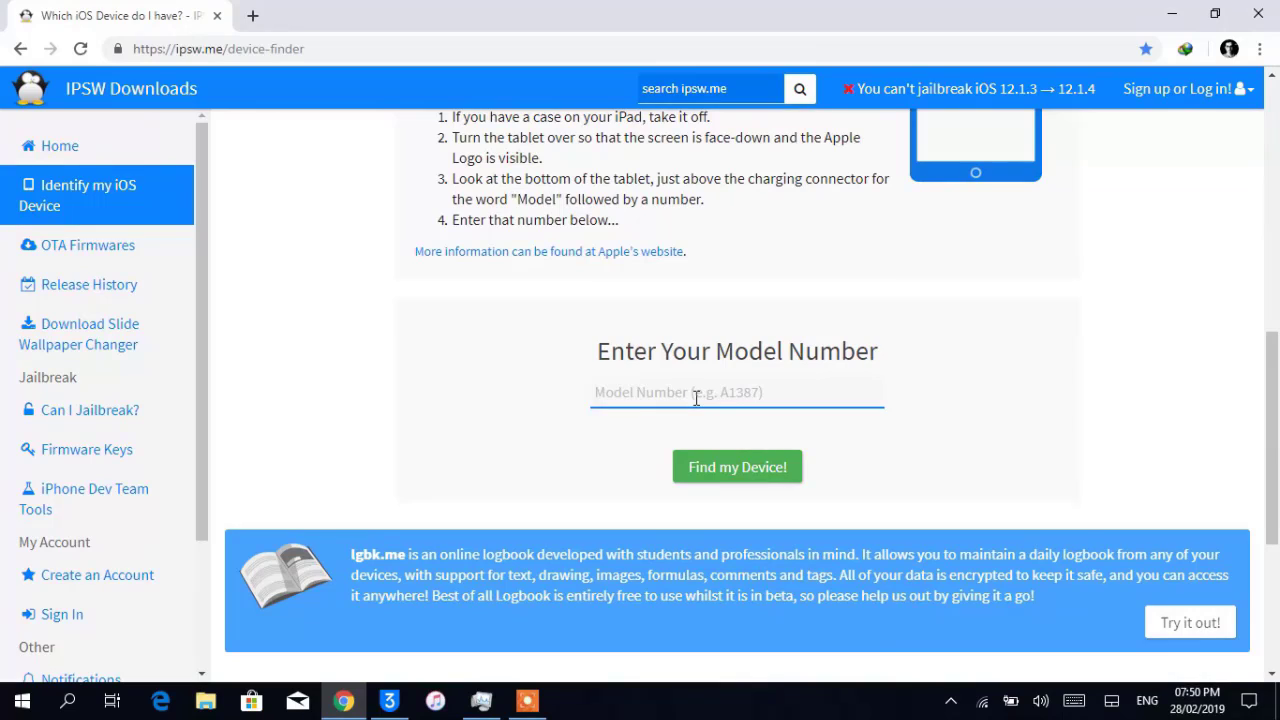
type("A1600")
left_click(745, 476)
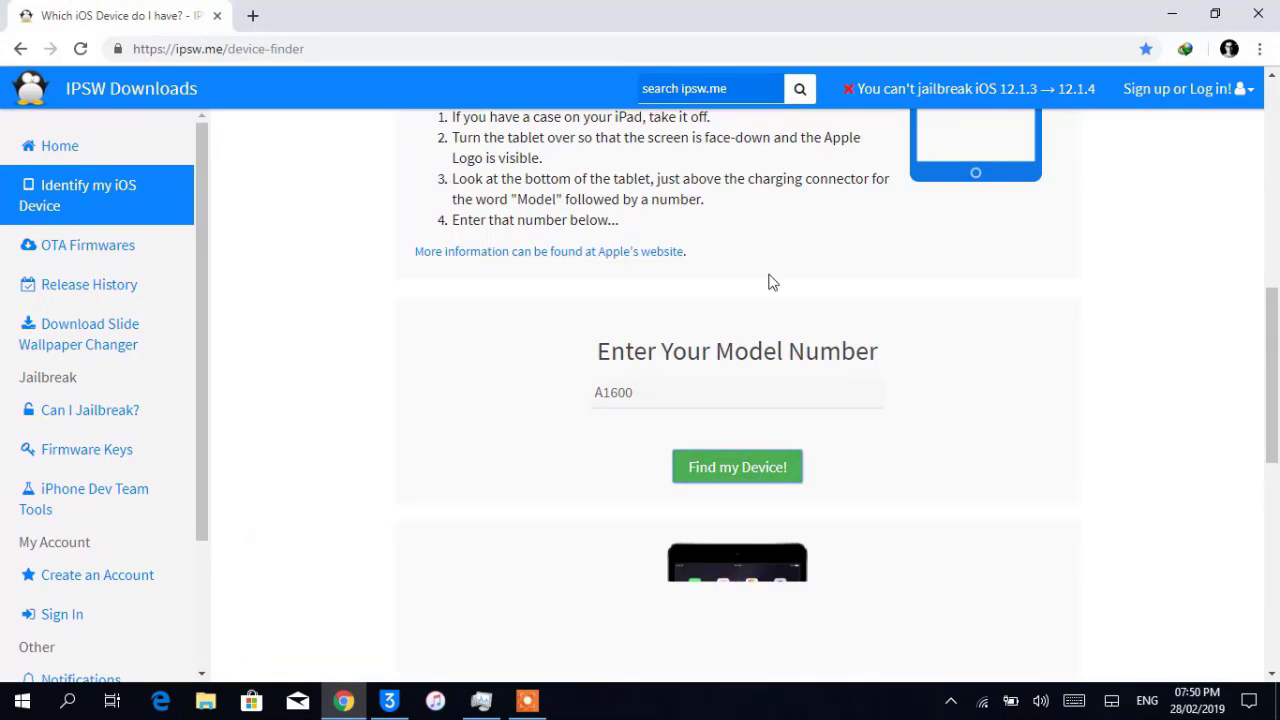
scroll(770, 282, "down", 2)
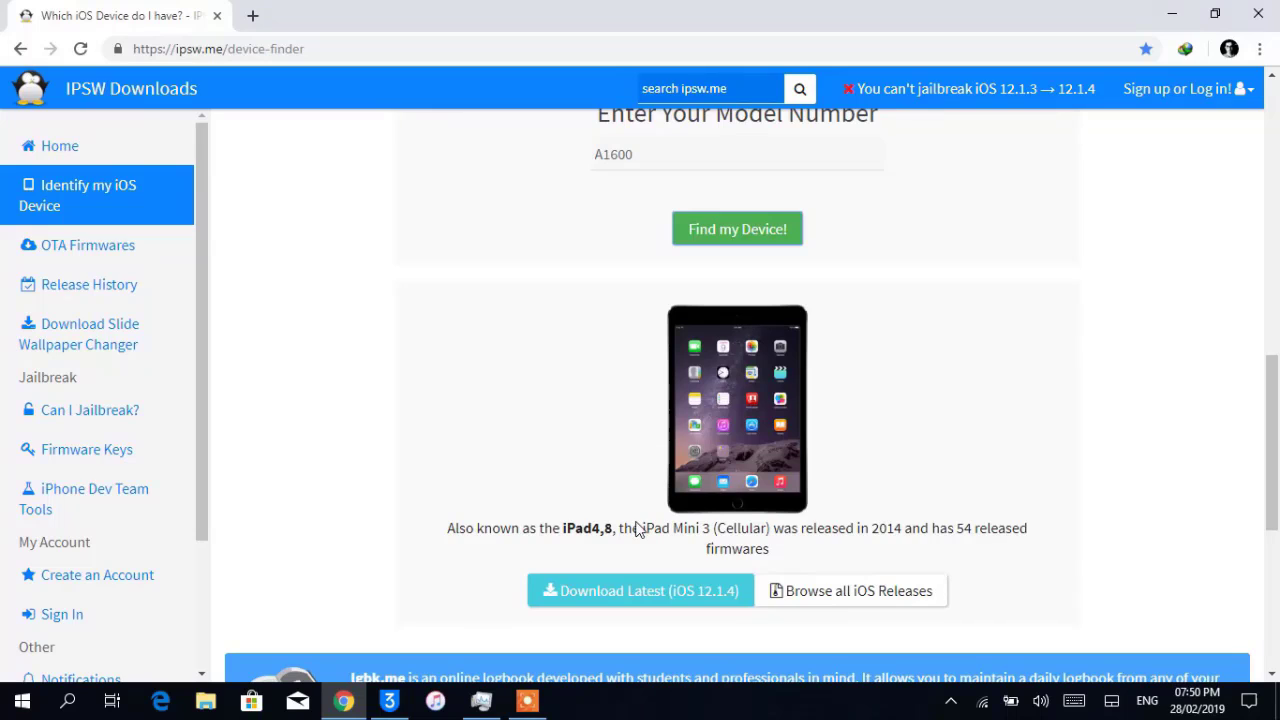
left_click(860, 598)
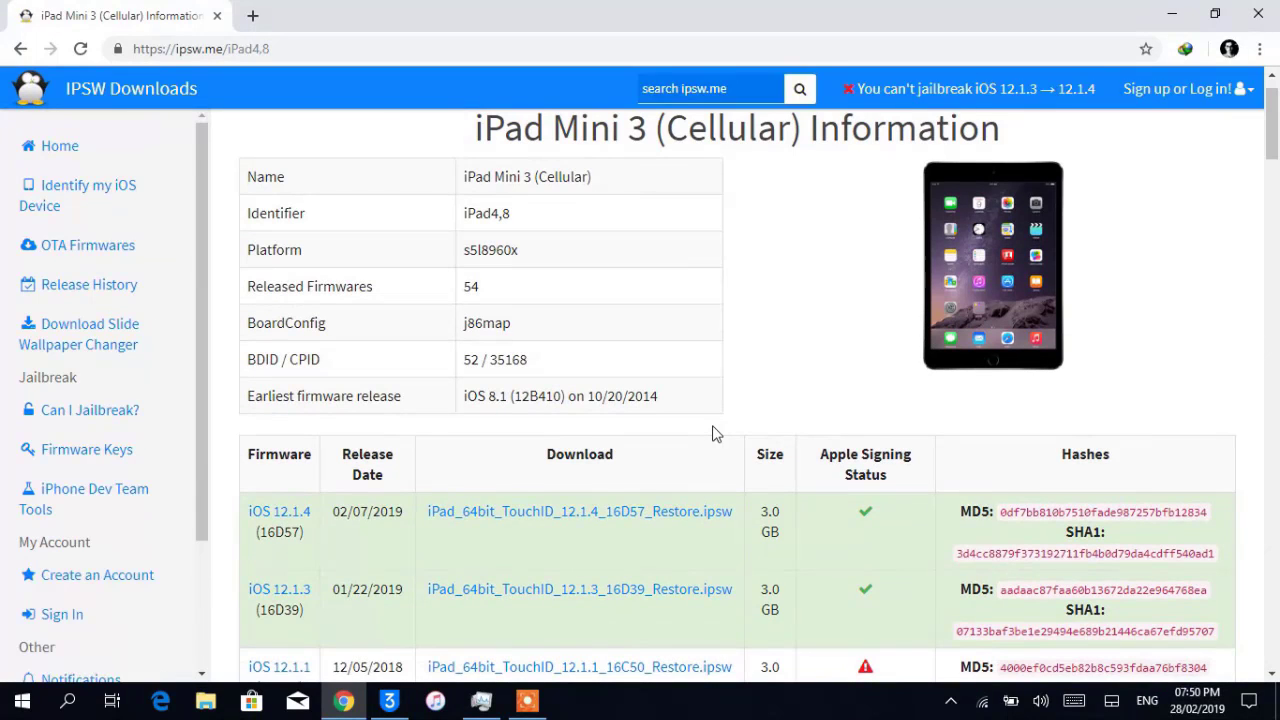
Step: Examine the BoardConfig entry in the iPad Mini 3 (Cellular) information table
triple_click(505, 327)
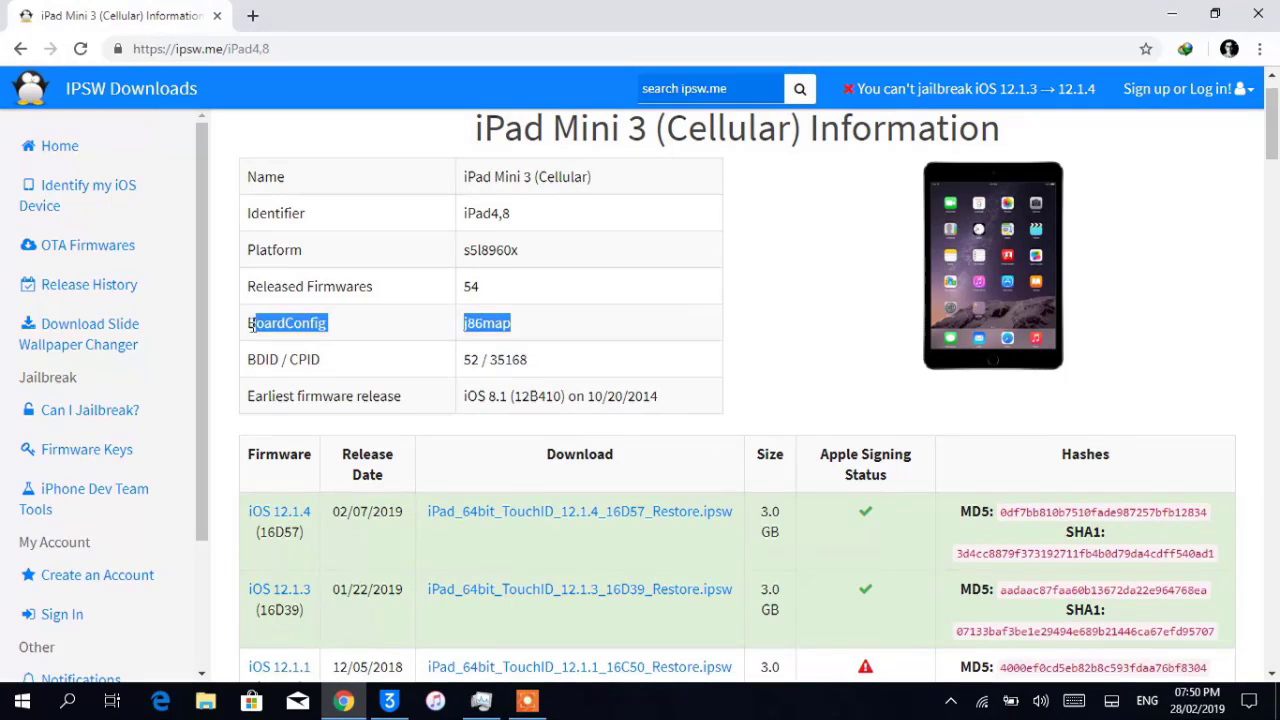
left_click_drag(510, 326, 457, 326)
left_click(545, 334)
left_click(604, 336)
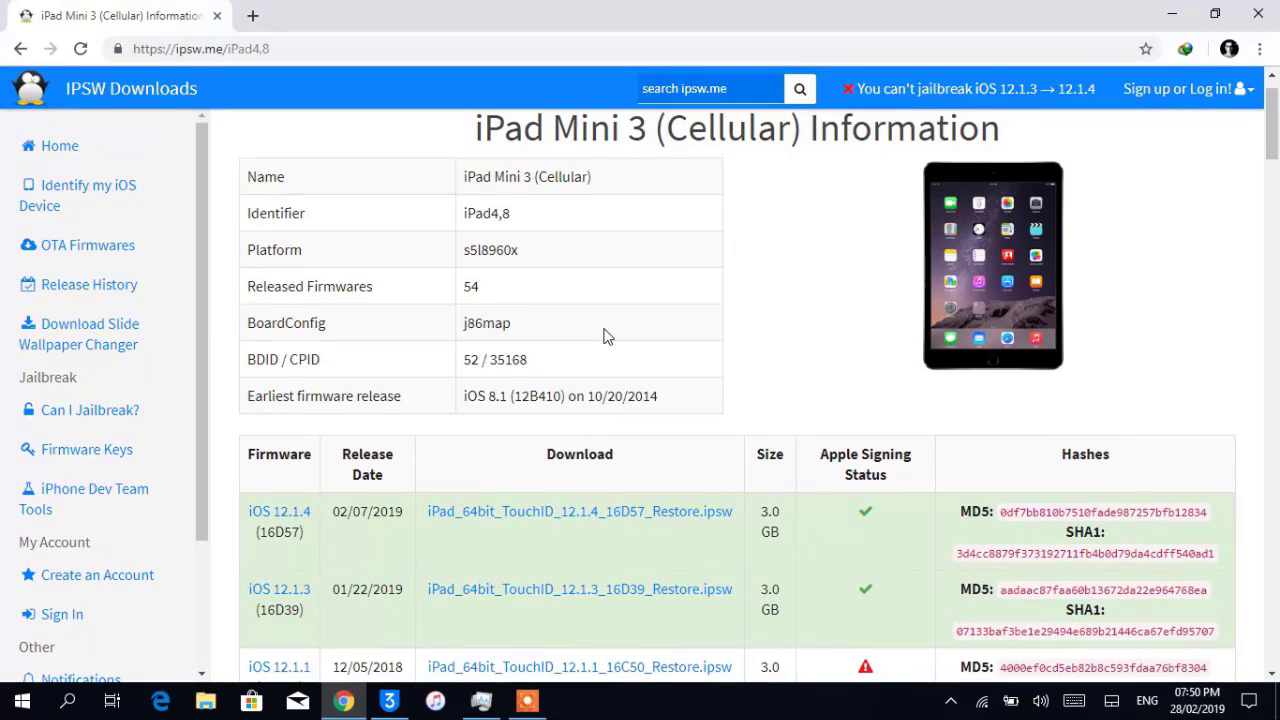
Step: Dismiss the system notification and copy the link address of the iOS 12.1.4 firmware, iPad_64bit_TouchID_12.1.4_16D57_Restore.ipsw
scroll(601, 323, "down", 1)
scroll(610, 265, "down", 1)
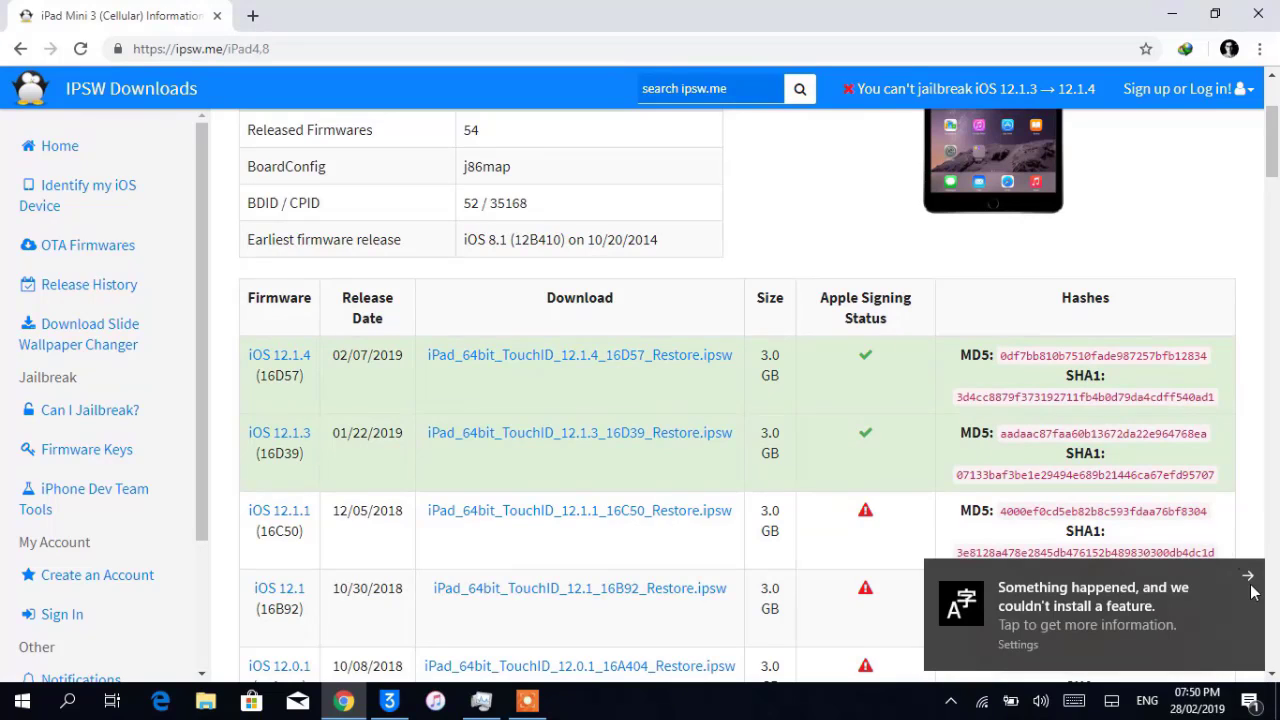
left_click(1249, 577)
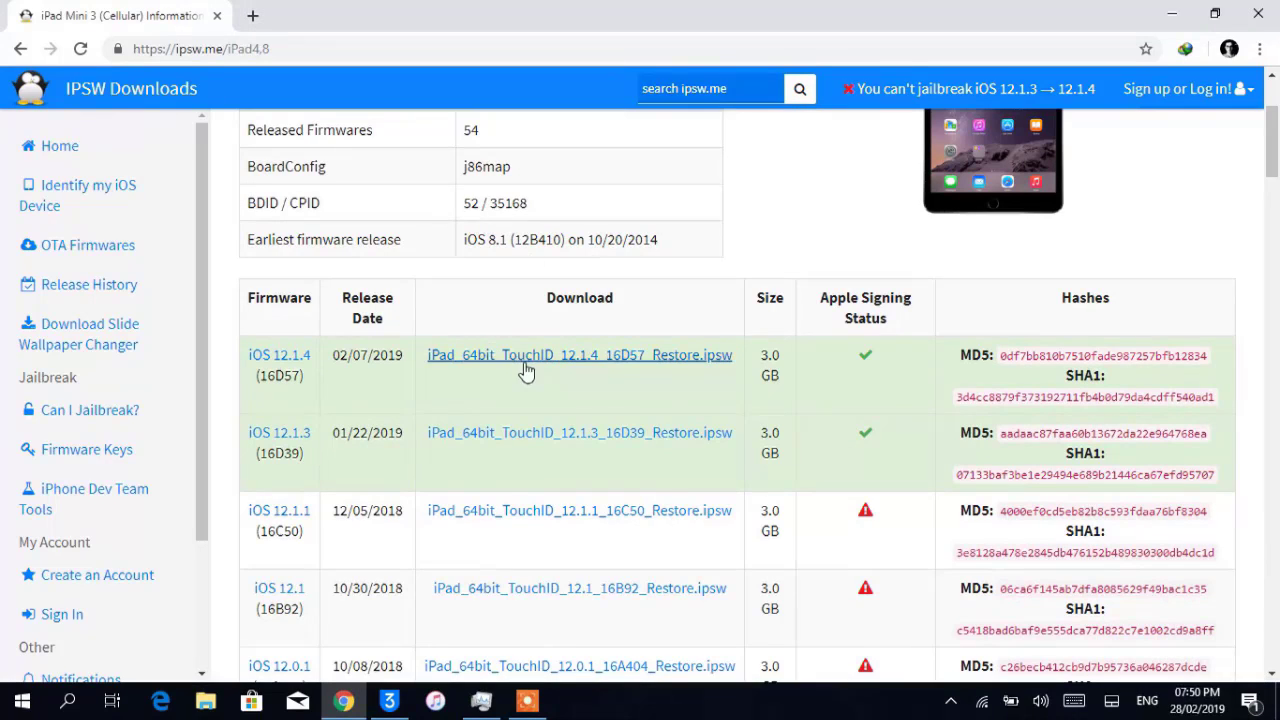
right_click(585, 366)
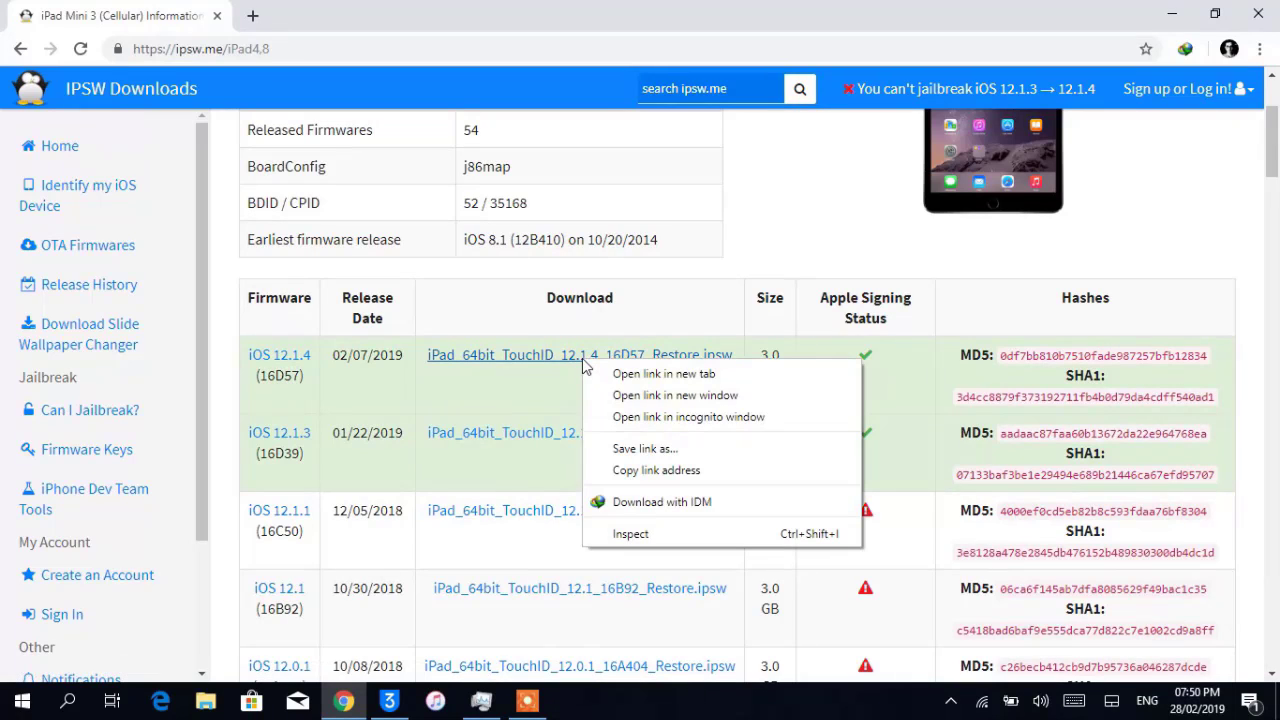
left_click(657, 470)
Step: Open Archive Extractor Online in a new tab and extract the iOS 12.1.4 firmware from the copied URL
left_click(255, 15)
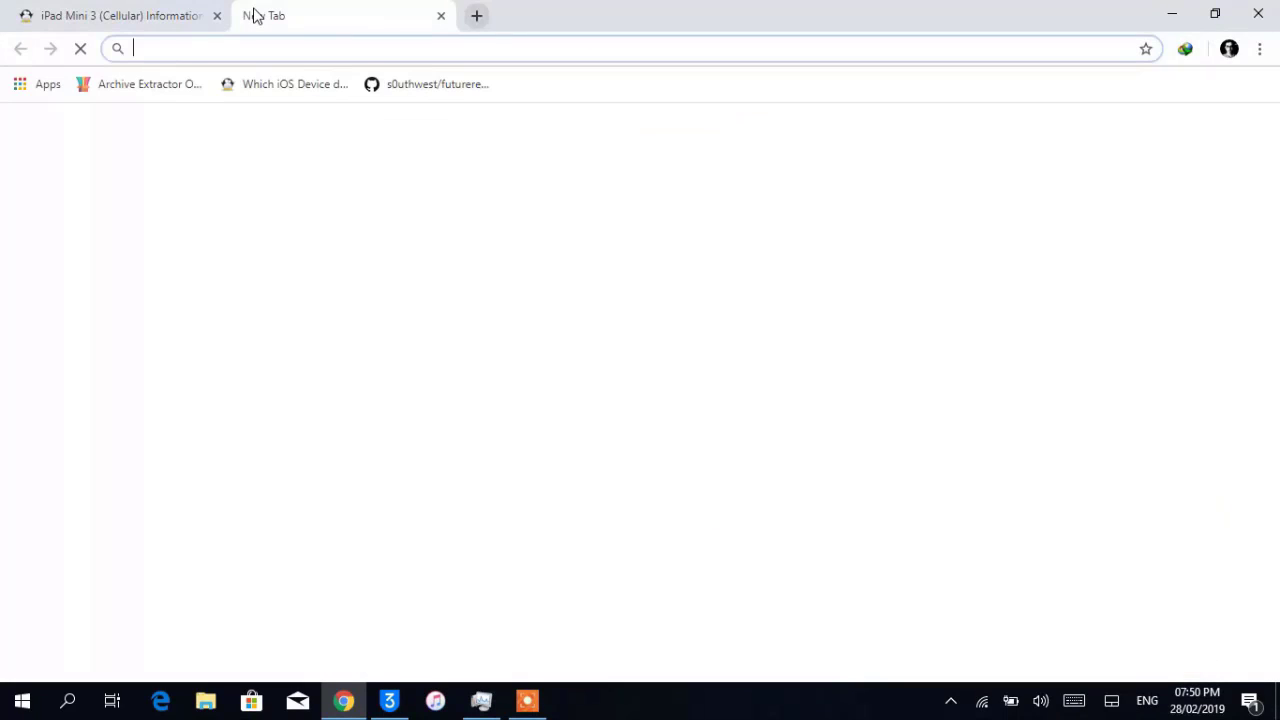
left_click(128, 88)
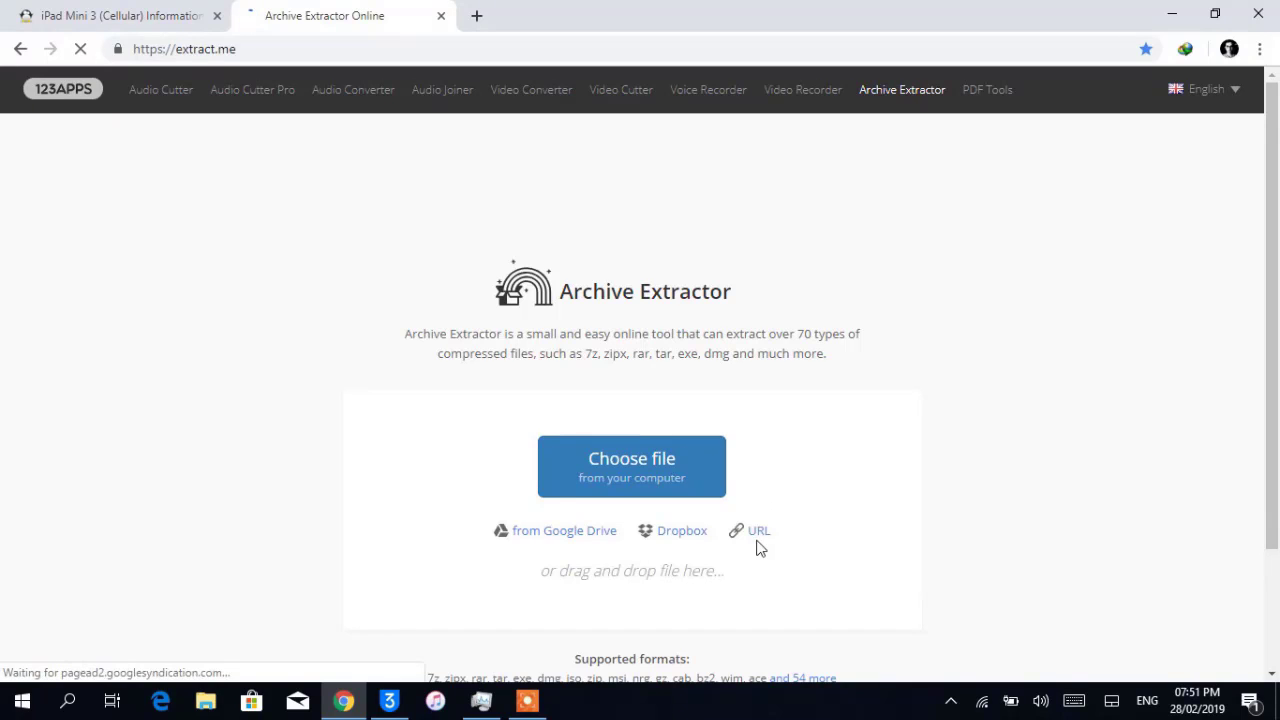
left_click(758, 533)
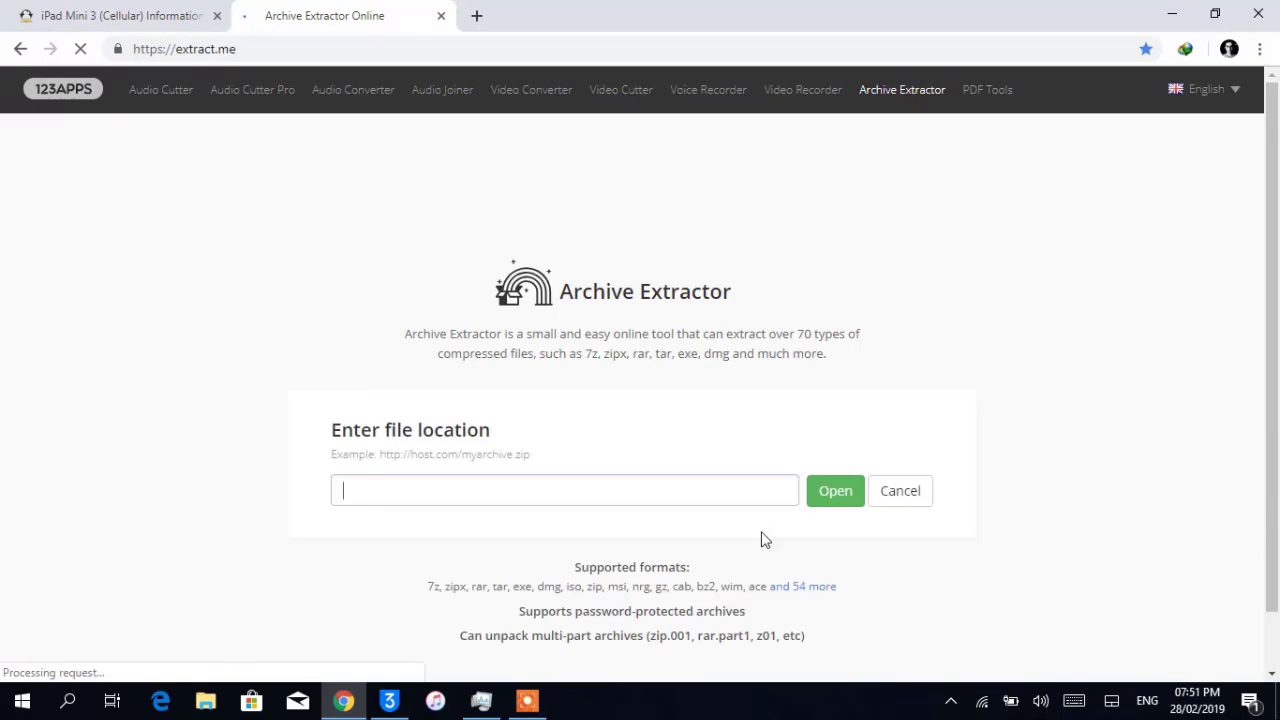
key("ctrl+v")
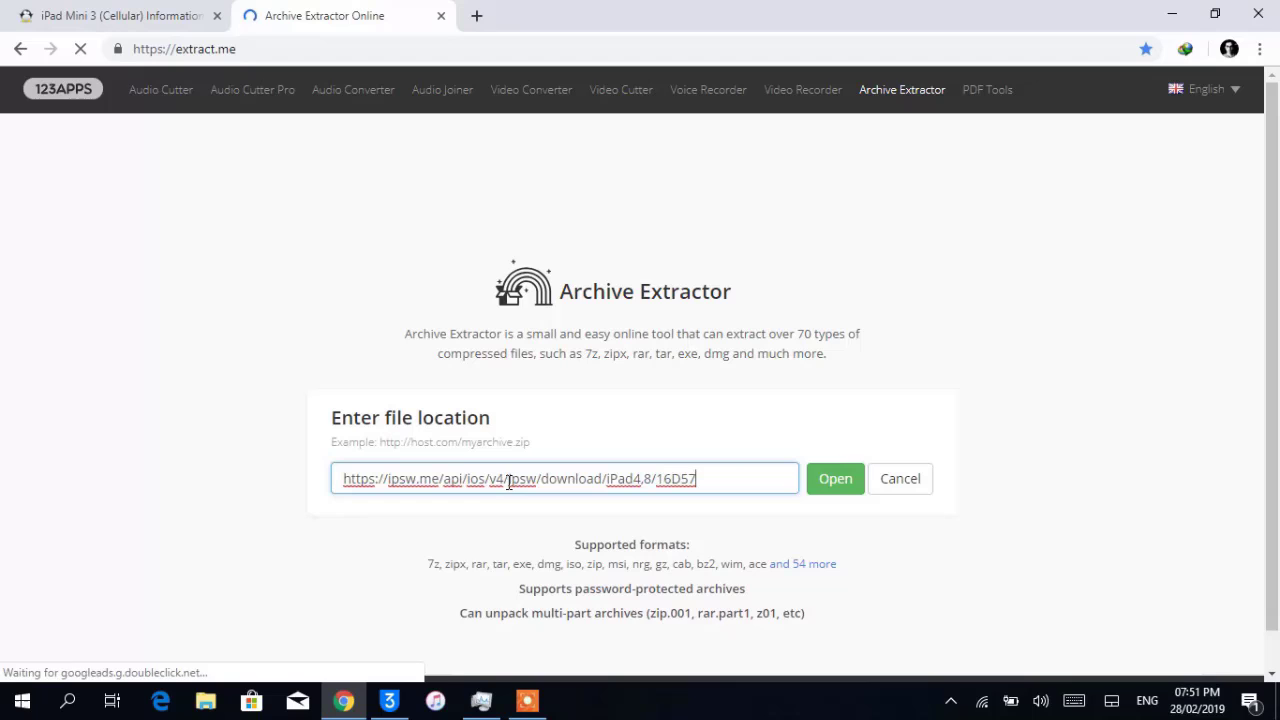
left_click(820, 486)
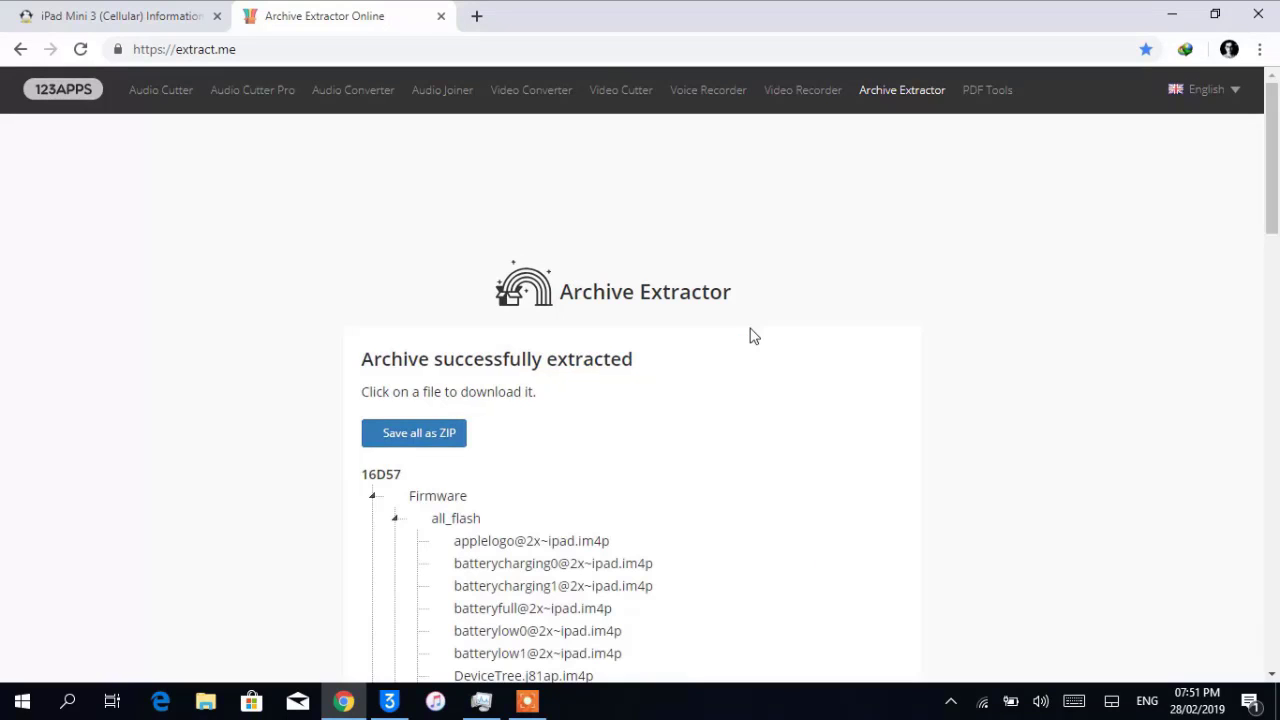
Step: Examine the extracted 16D57 file tree for the SEP firmware, baseband firmware and build manifest files
scroll(754, 336, "down", 3)
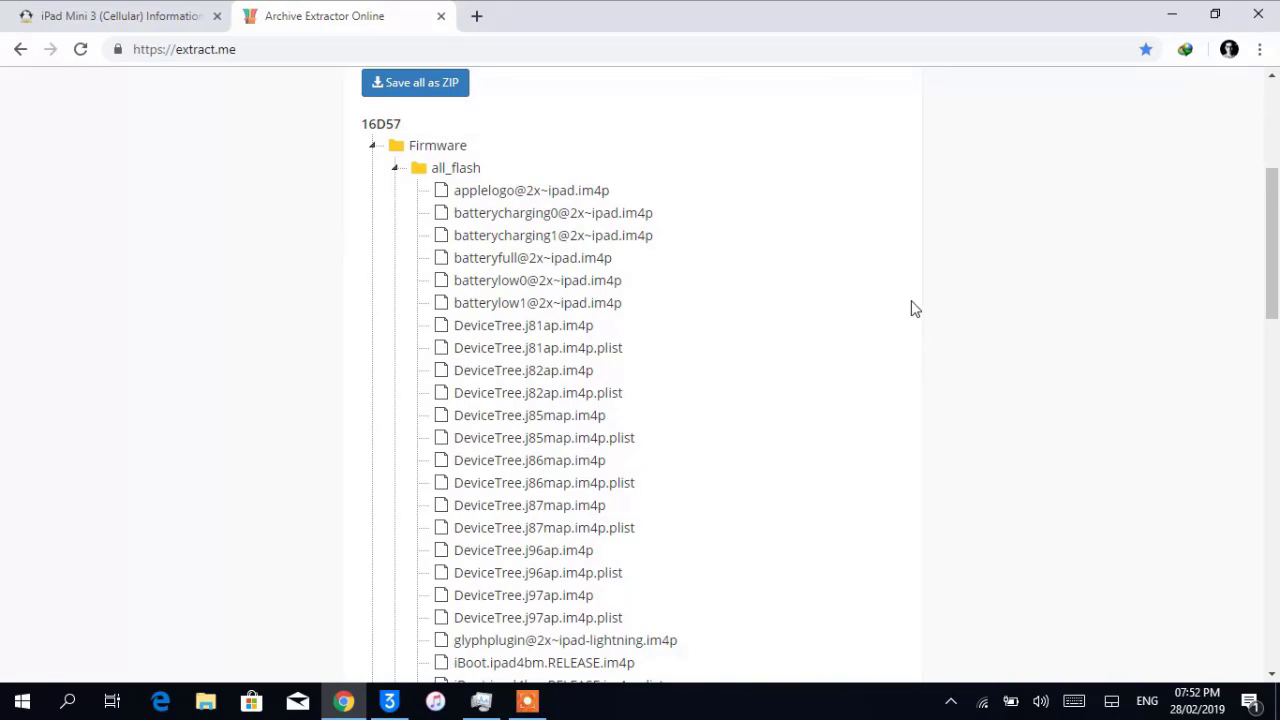
scroll(911, 308, "down", 1)
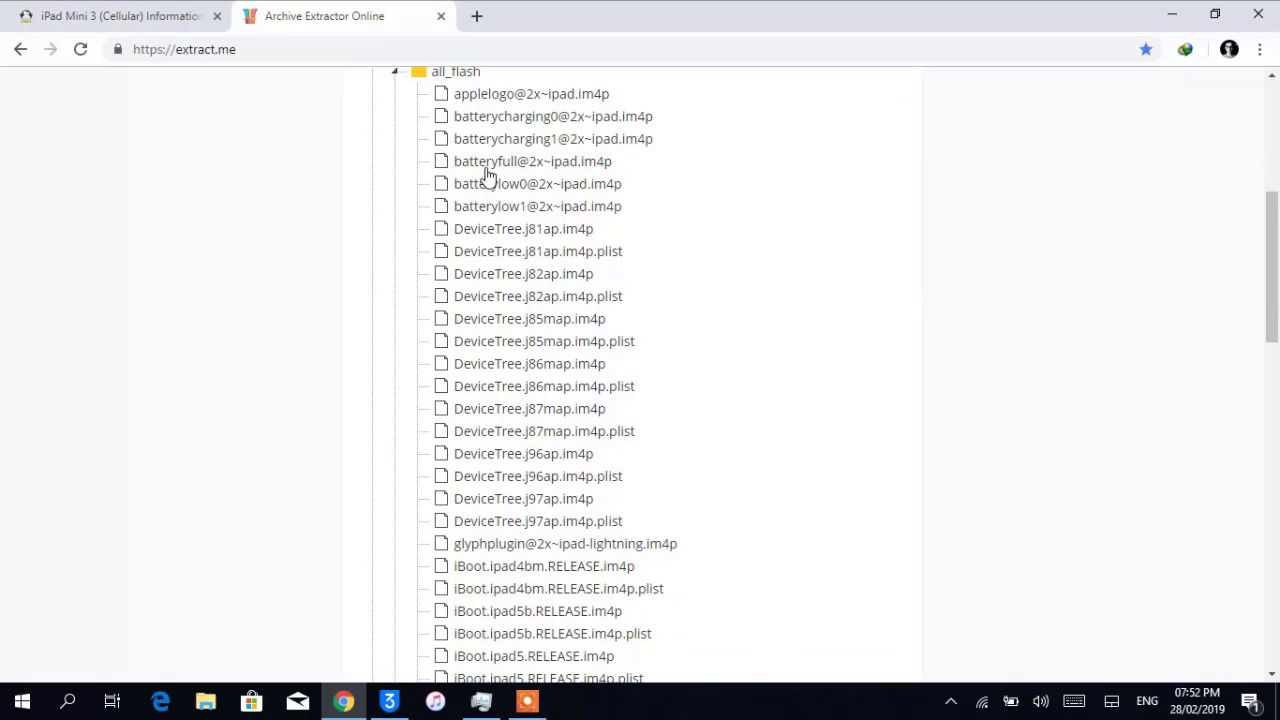
scroll(734, 491, "down", 4)
scroll(734, 491, "down", 2)
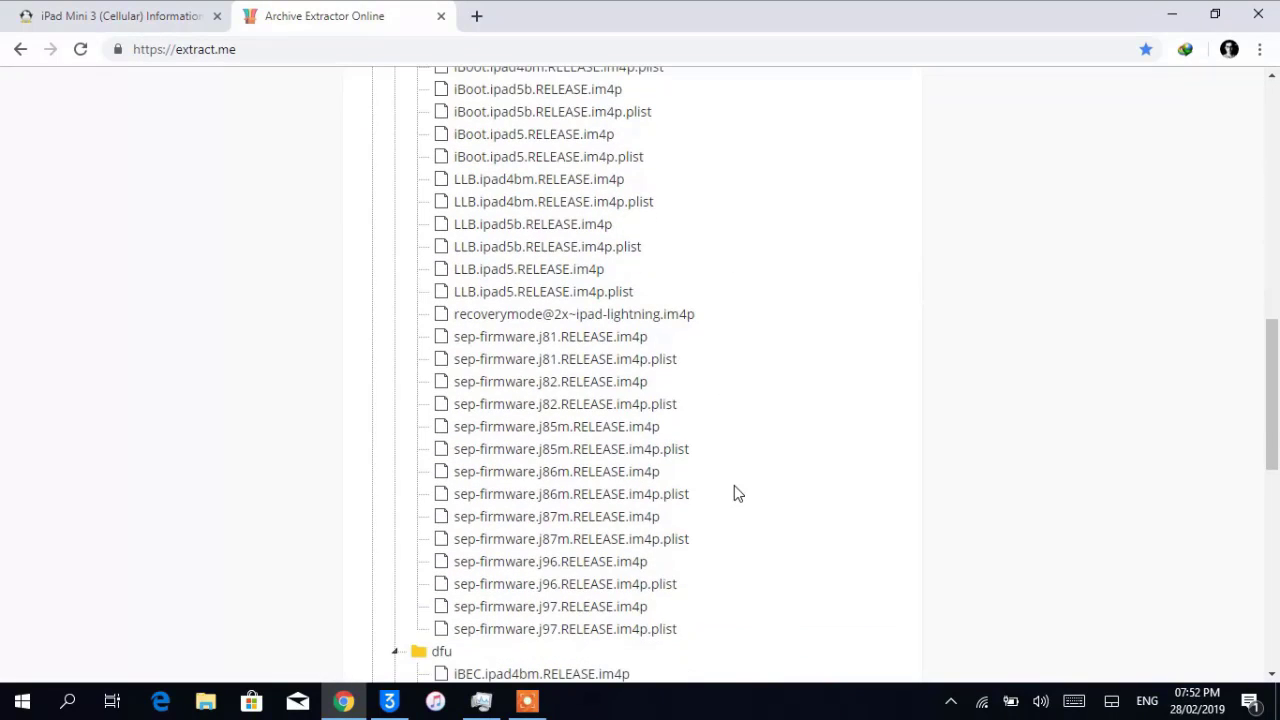
left_click(546, 337)
scroll(597, 467, "down", 7)
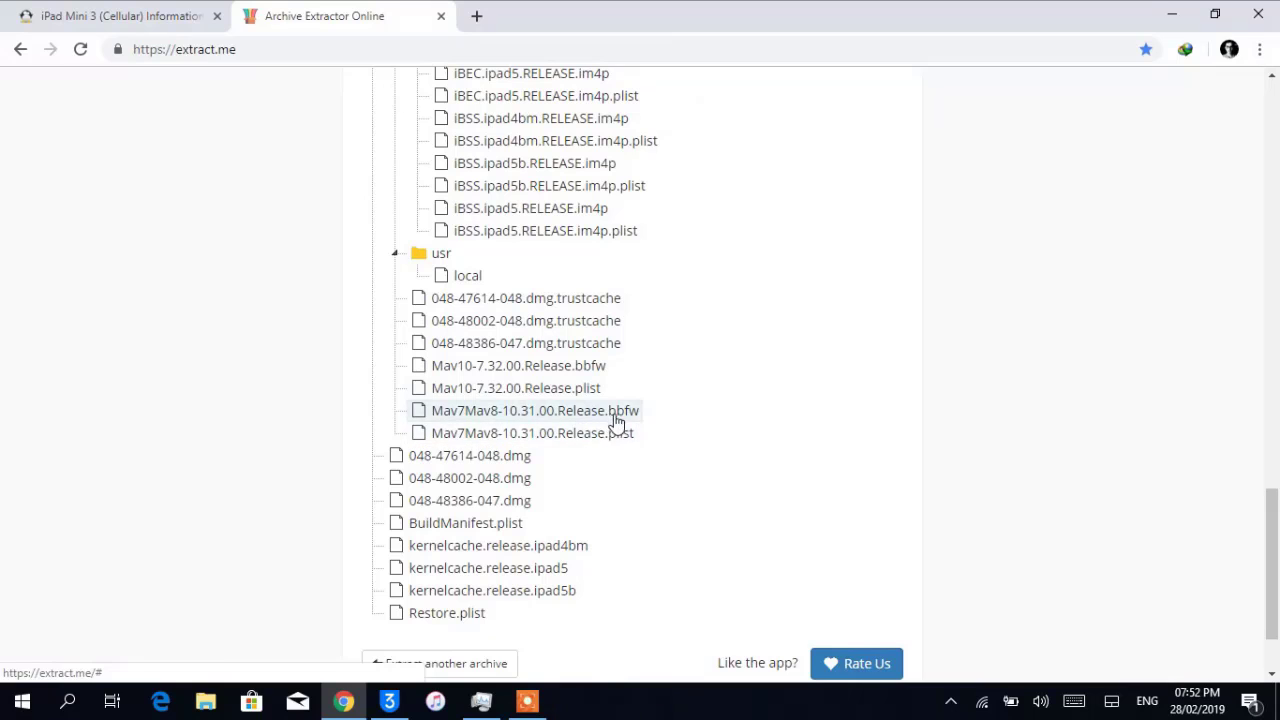
scroll(752, 232, "up", 2)
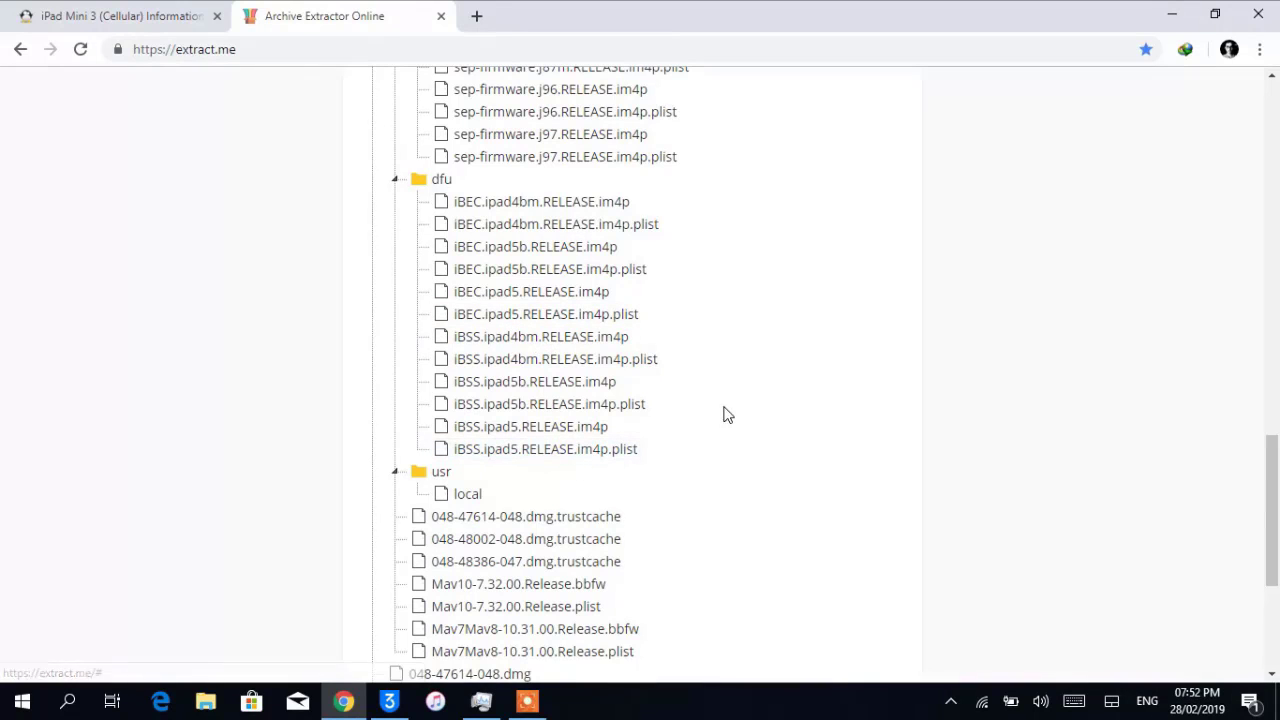
scroll(727, 415, "down", 4)
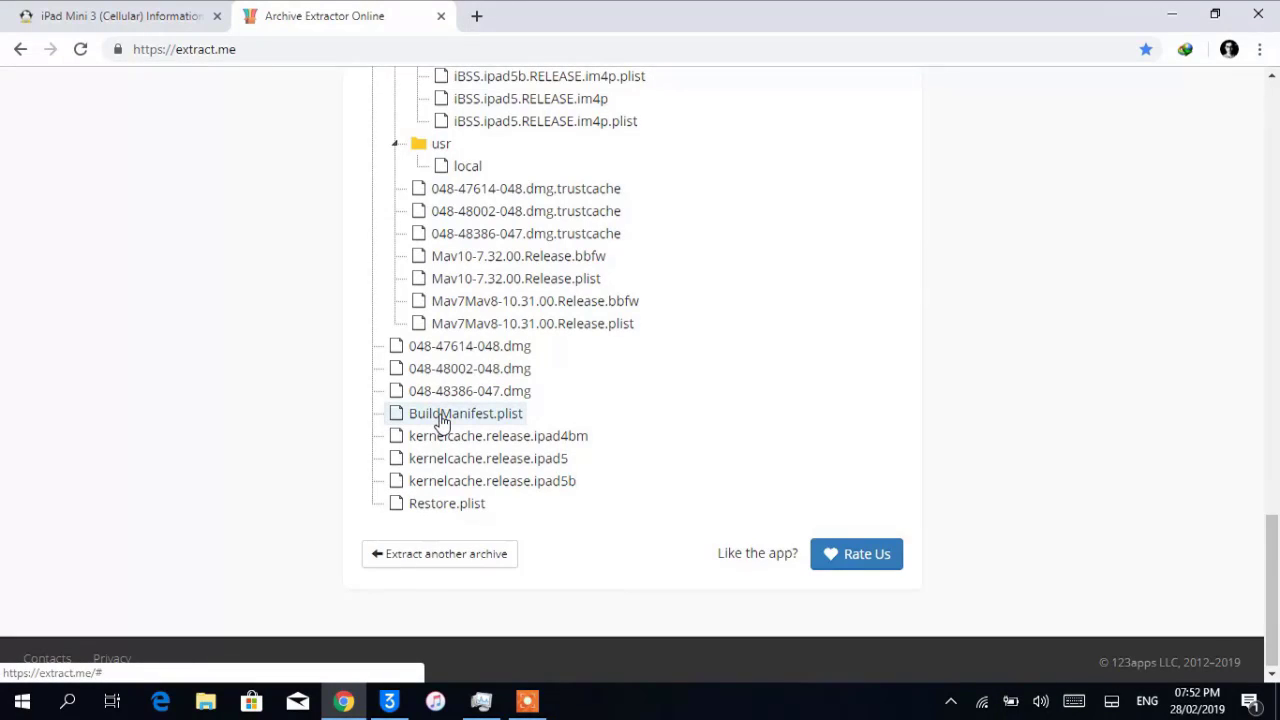
Step: Download BuildManifest.plist from the extracted archive as BuildManifest_2.plist and place the downloaded file on the desktop
left_click(443, 421)
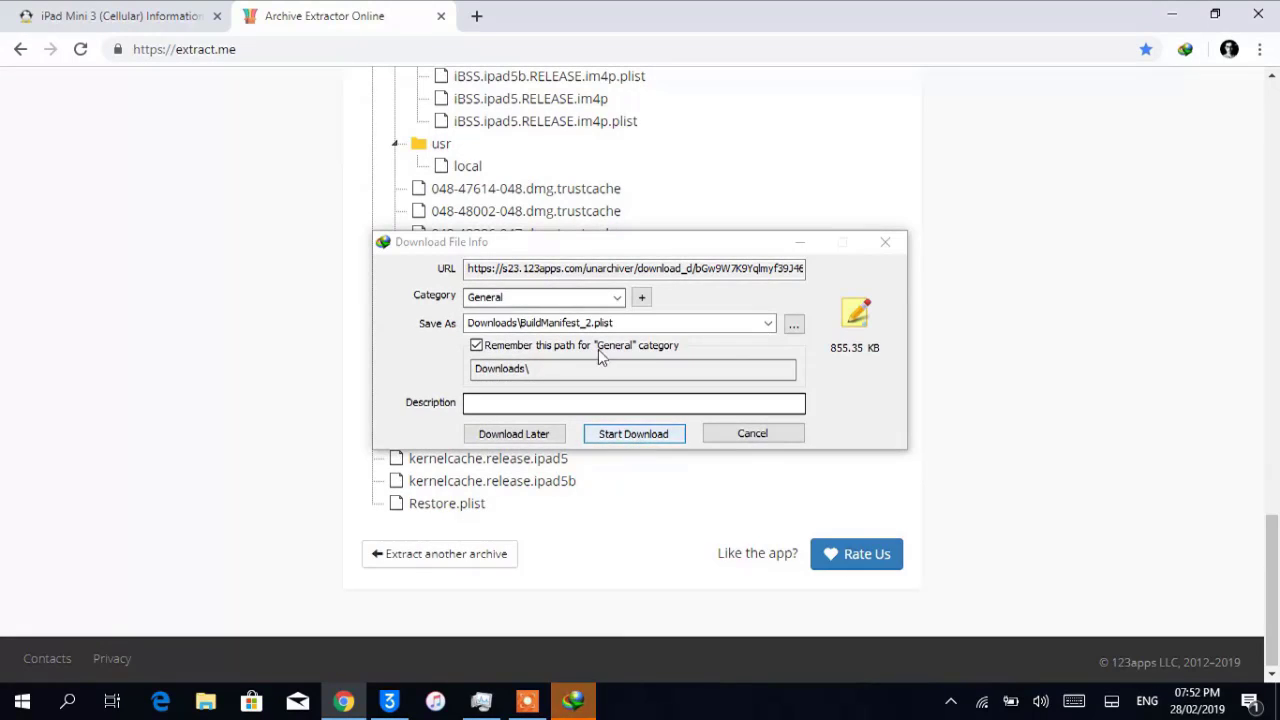
left_click(633, 434)
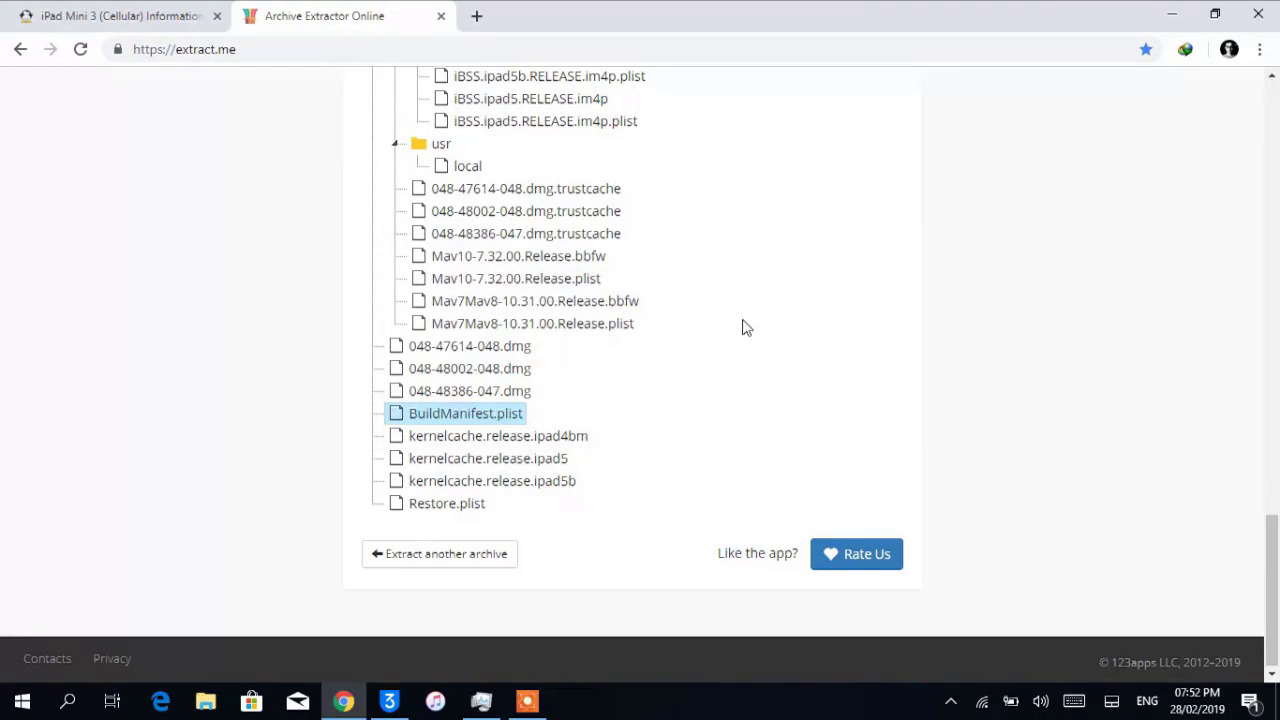
left_click(1170, 12)
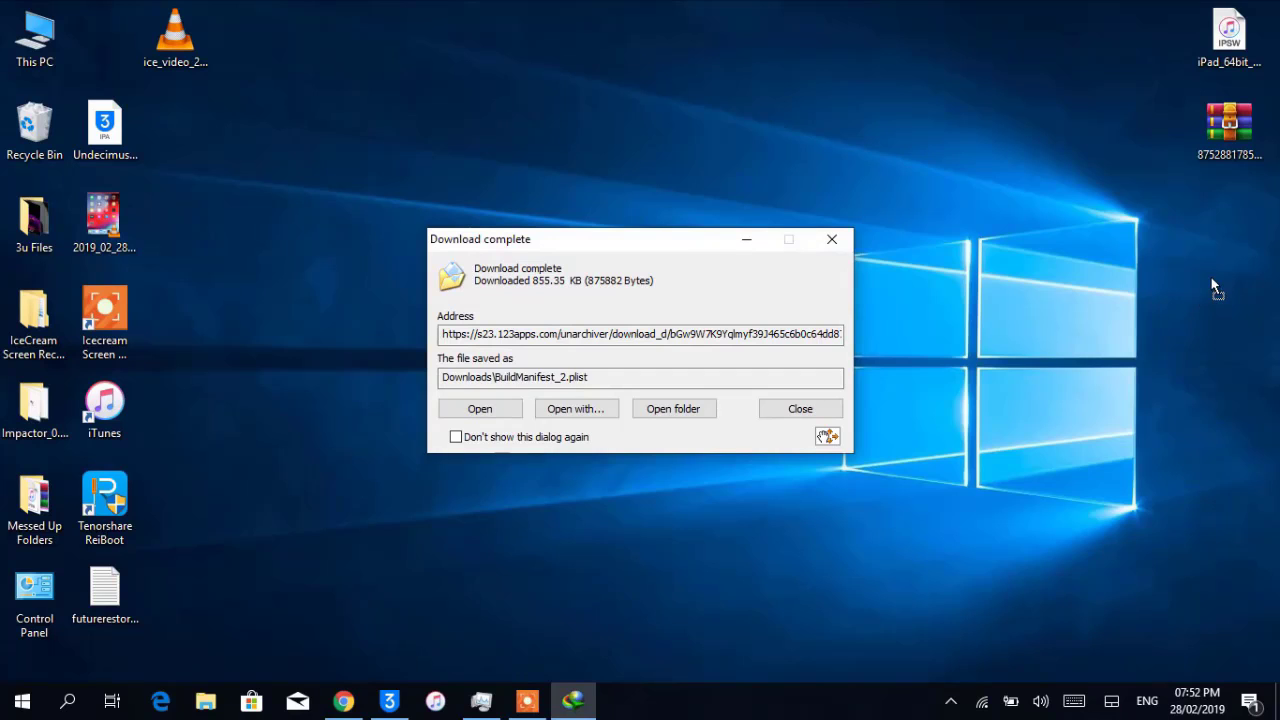
left_click_drag(1211, 279, 1211, 277)
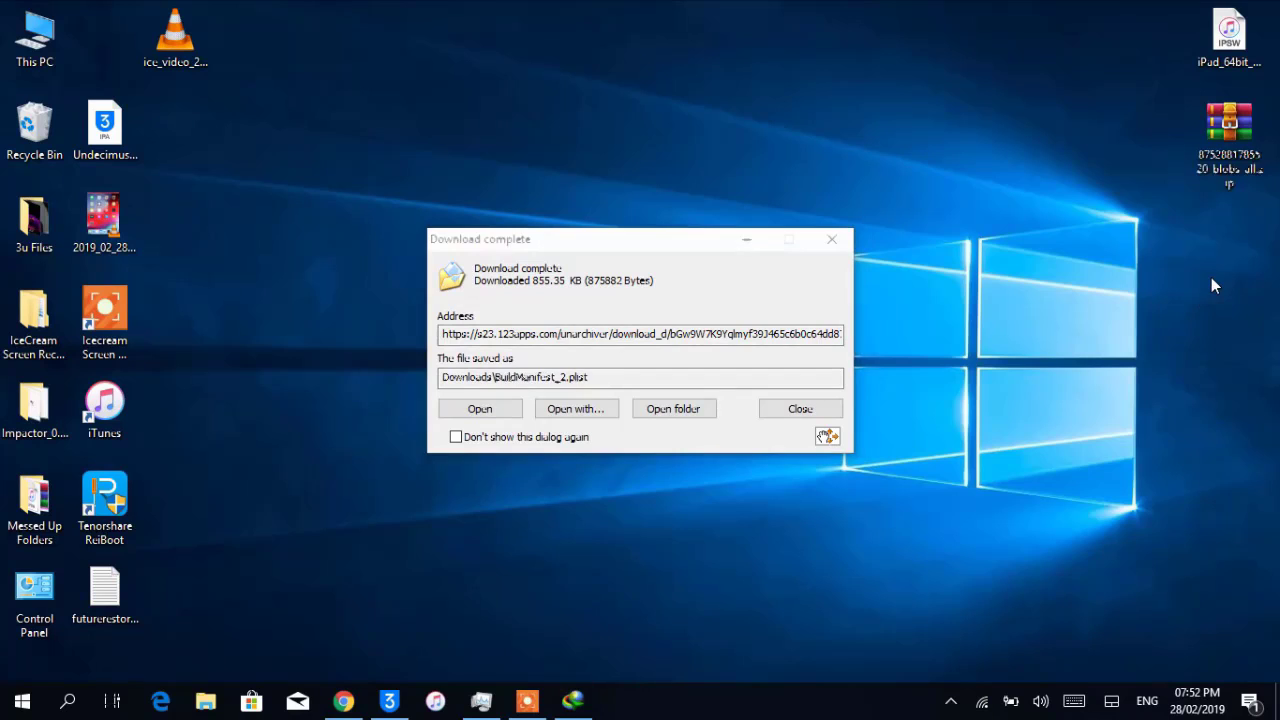
left_click(831, 239)
Step: Open BuildManifest_2.plist from the desktop and show it in List View in a maximized window
left_click(1220, 226)
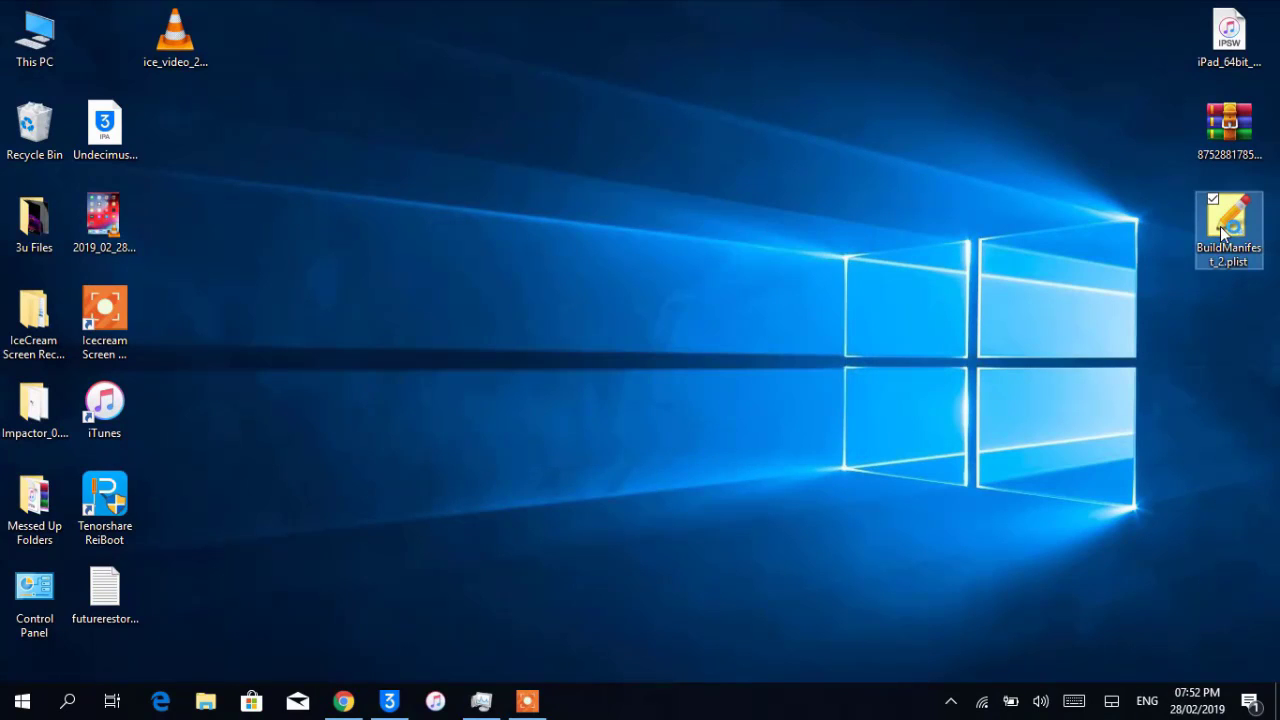
double_click(1220, 226)
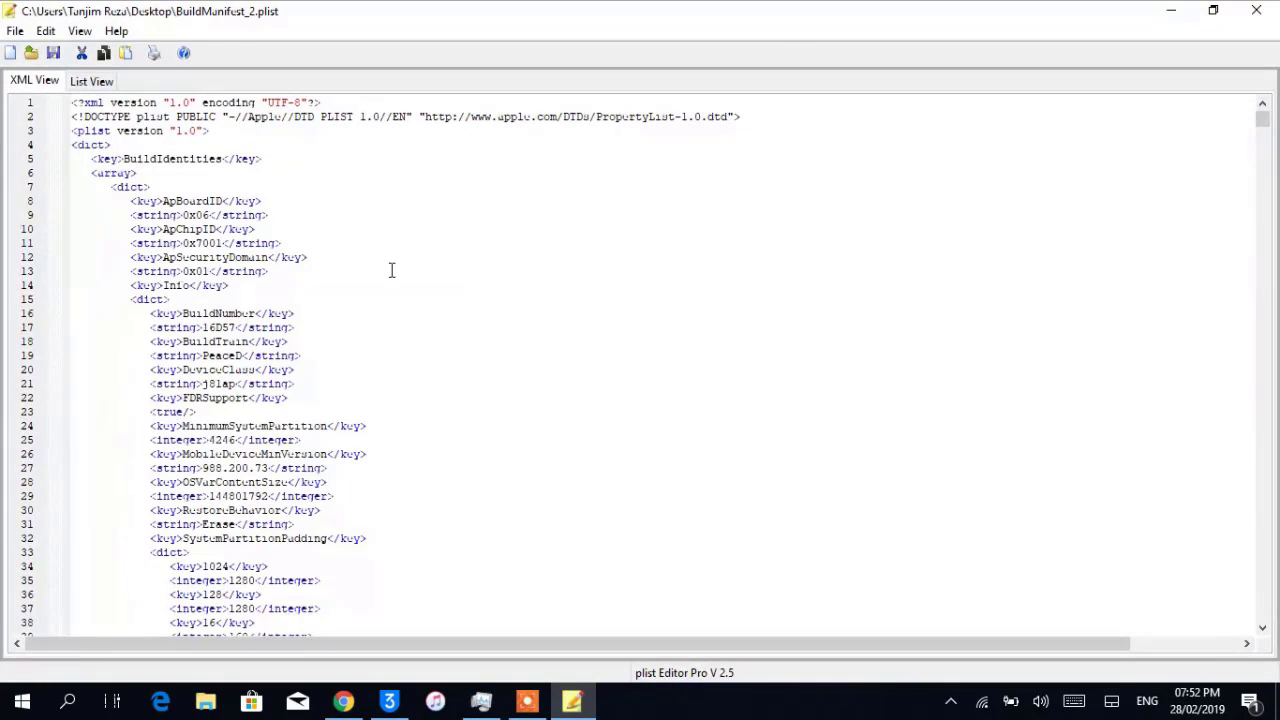
left_click(92, 81)
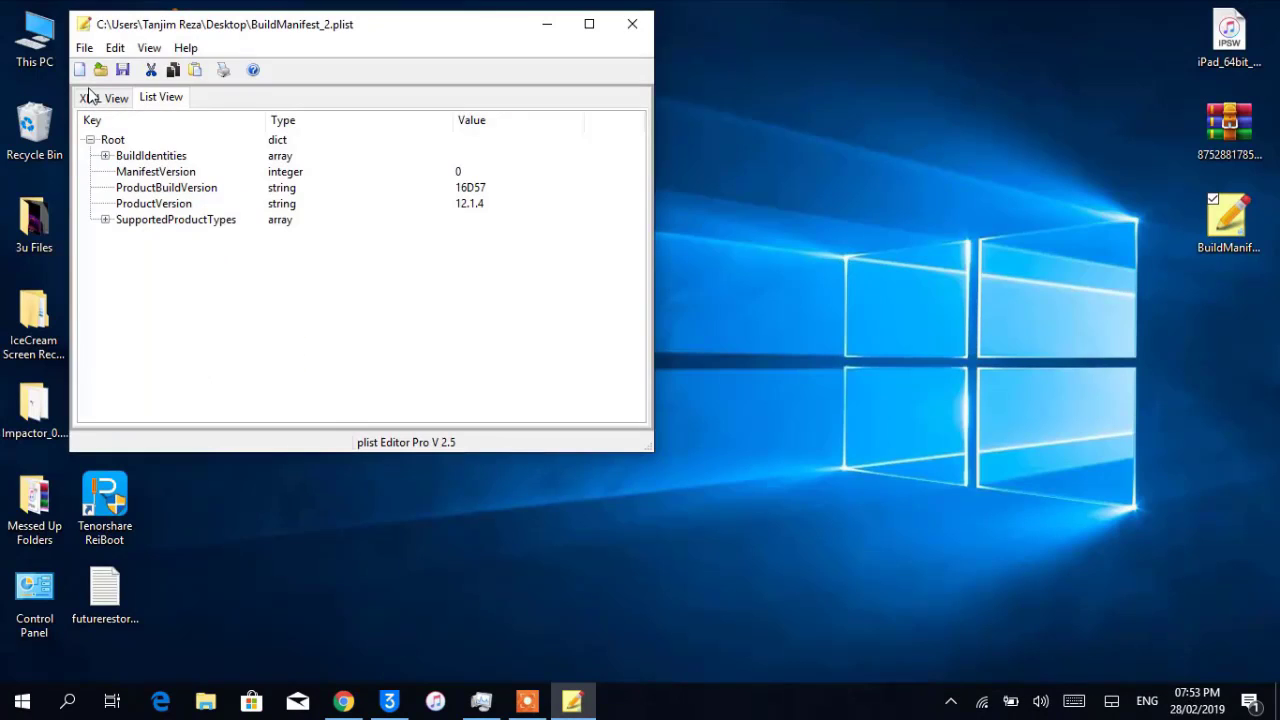
double_click(276, 24)
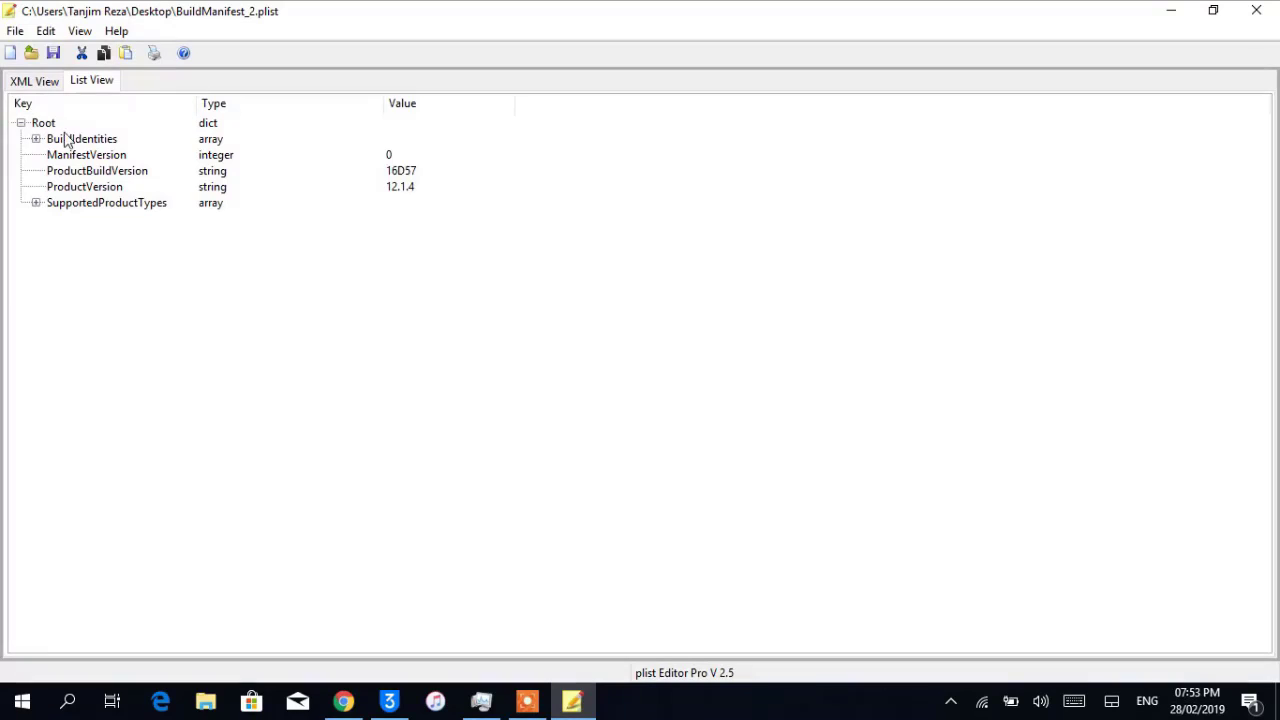
Step: Expand the first BuildIdentities entry and its Info dictionary to check the DeviceClass value
double_click(71, 142)
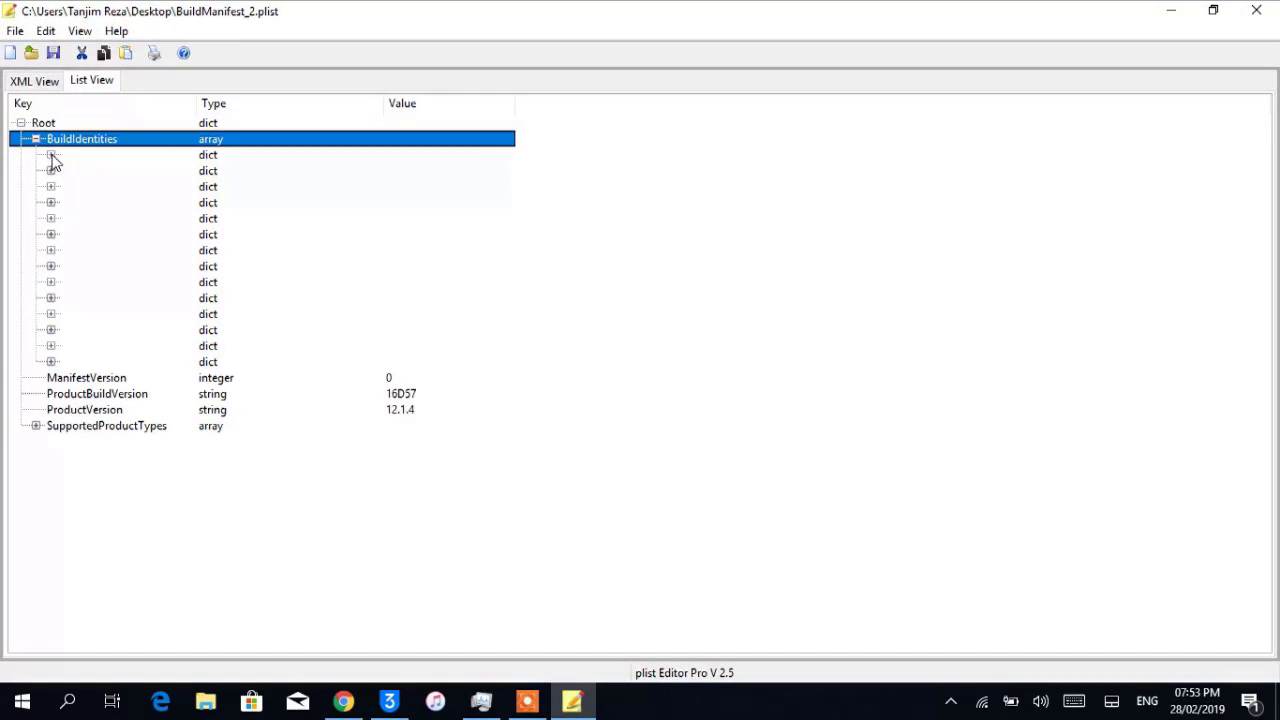
left_click(50, 156)
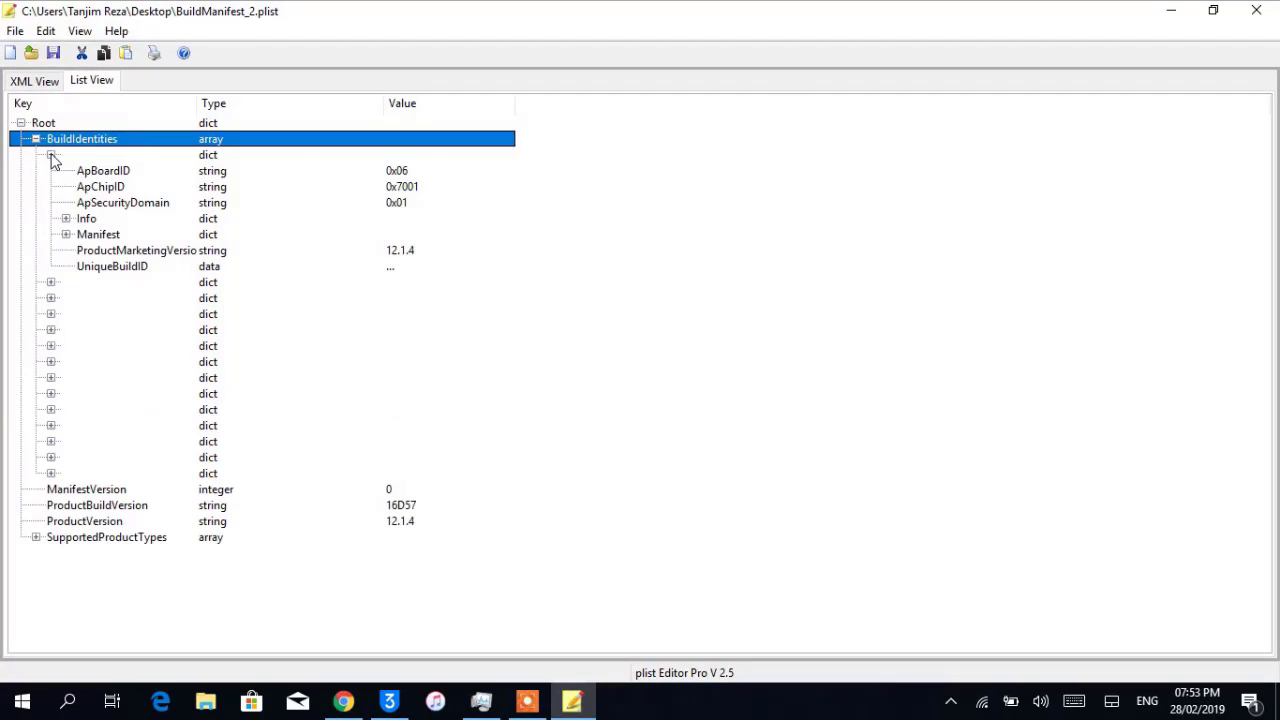
left_click(66, 219)
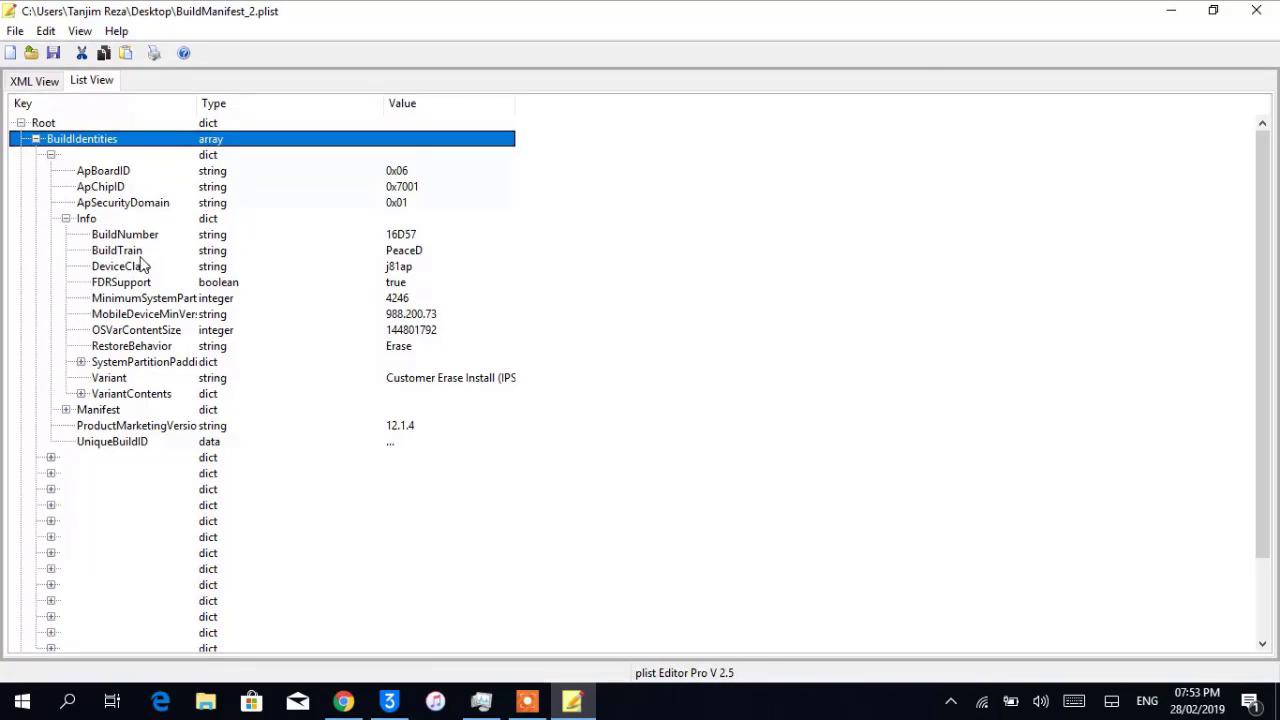
left_click(410, 270)
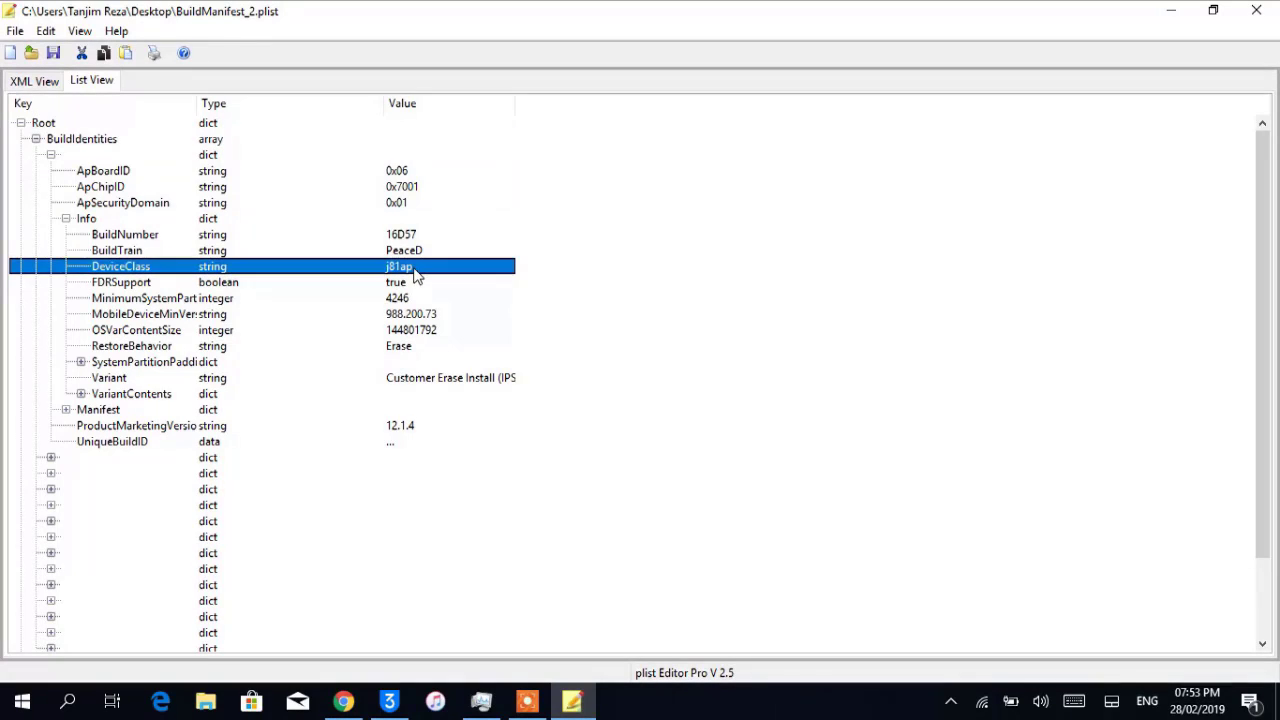
Step: Switch to Chrome, check the BoardConfig value on the iPad Mini 3 (Cellular) page, and return to the plist
left_click(343, 701)
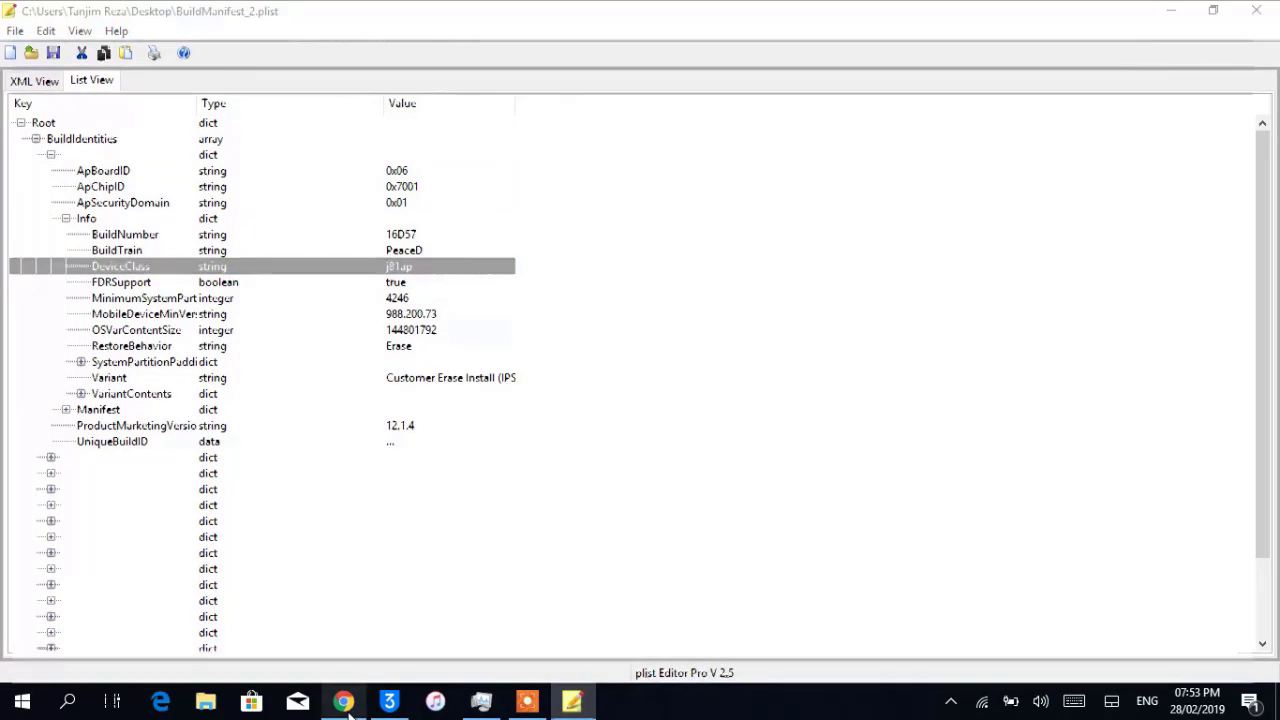
left_click(88, 14)
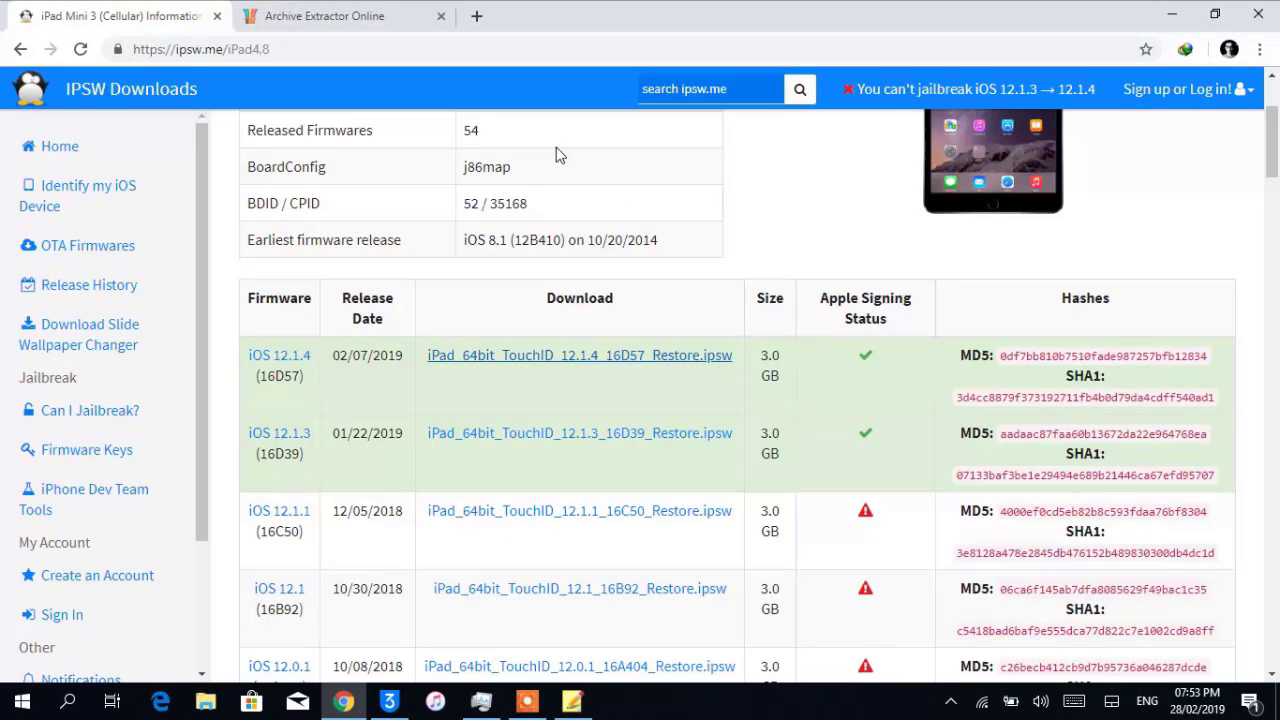
left_click_drag(510, 168, 462, 170)
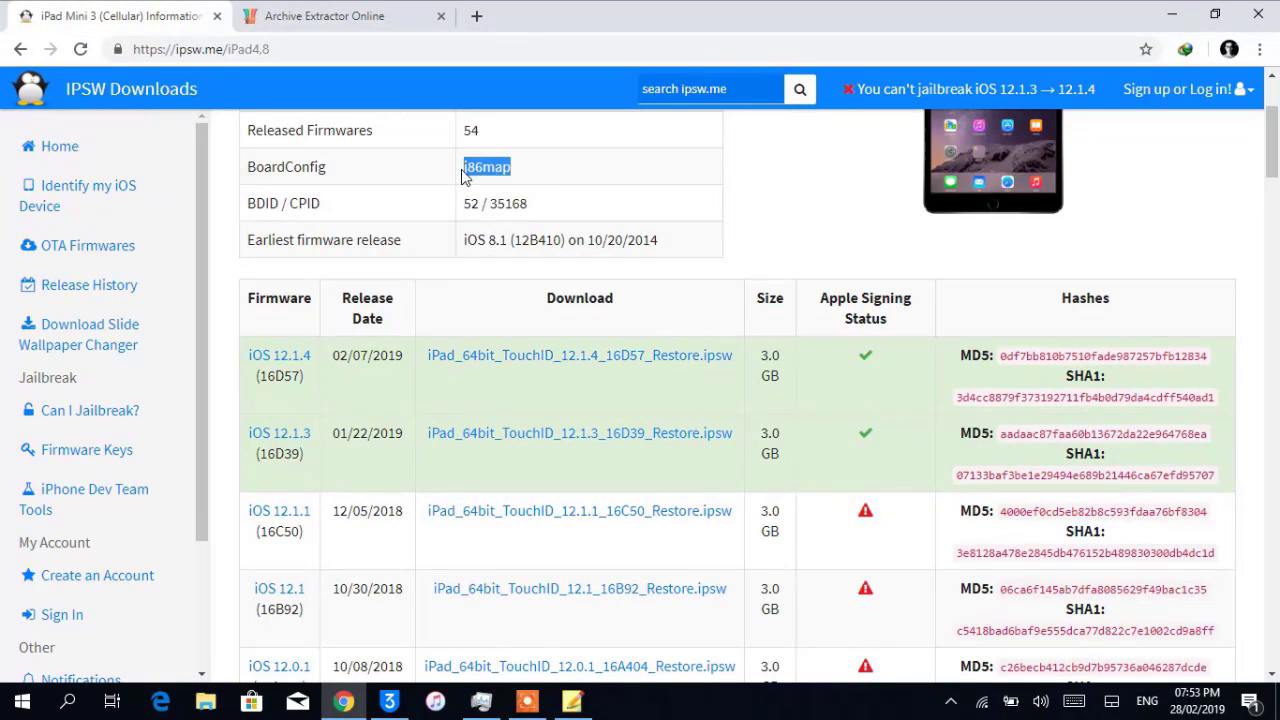
left_click(1174, 12)
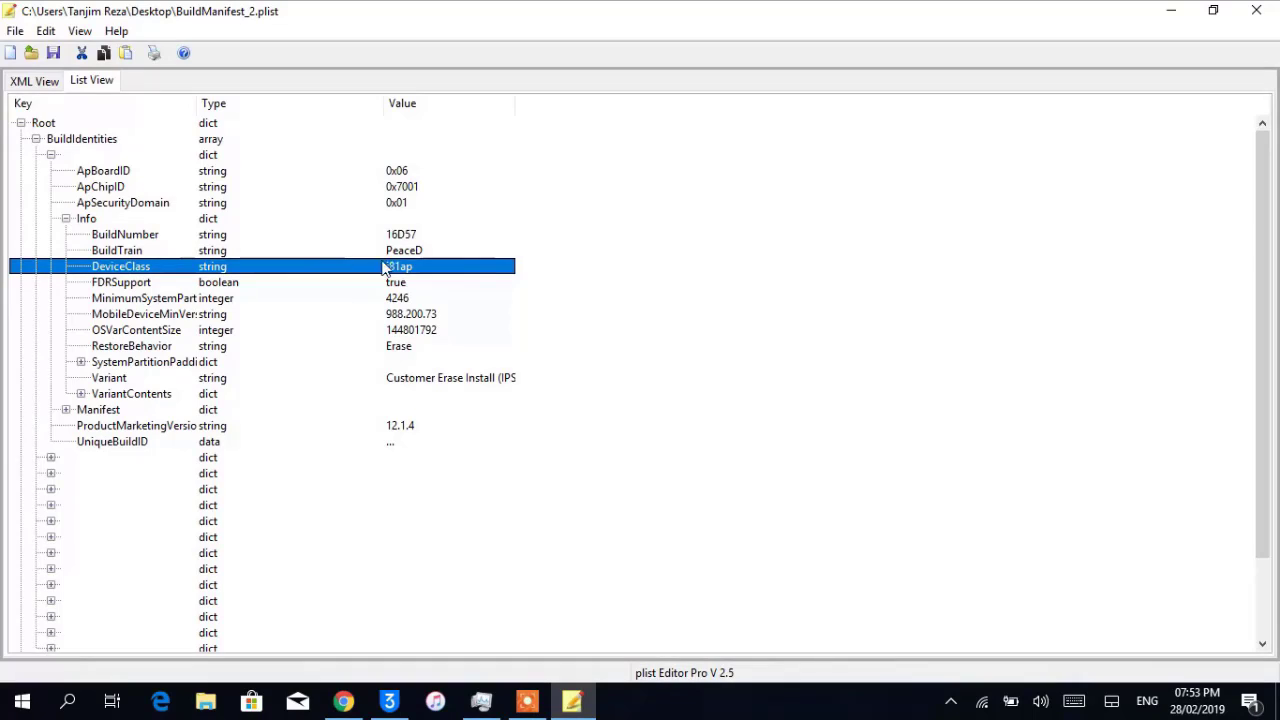
Step: Collapse the first BuildIdentities entry and check the DeviceClass in the second and sixth entries
left_click(50, 154)
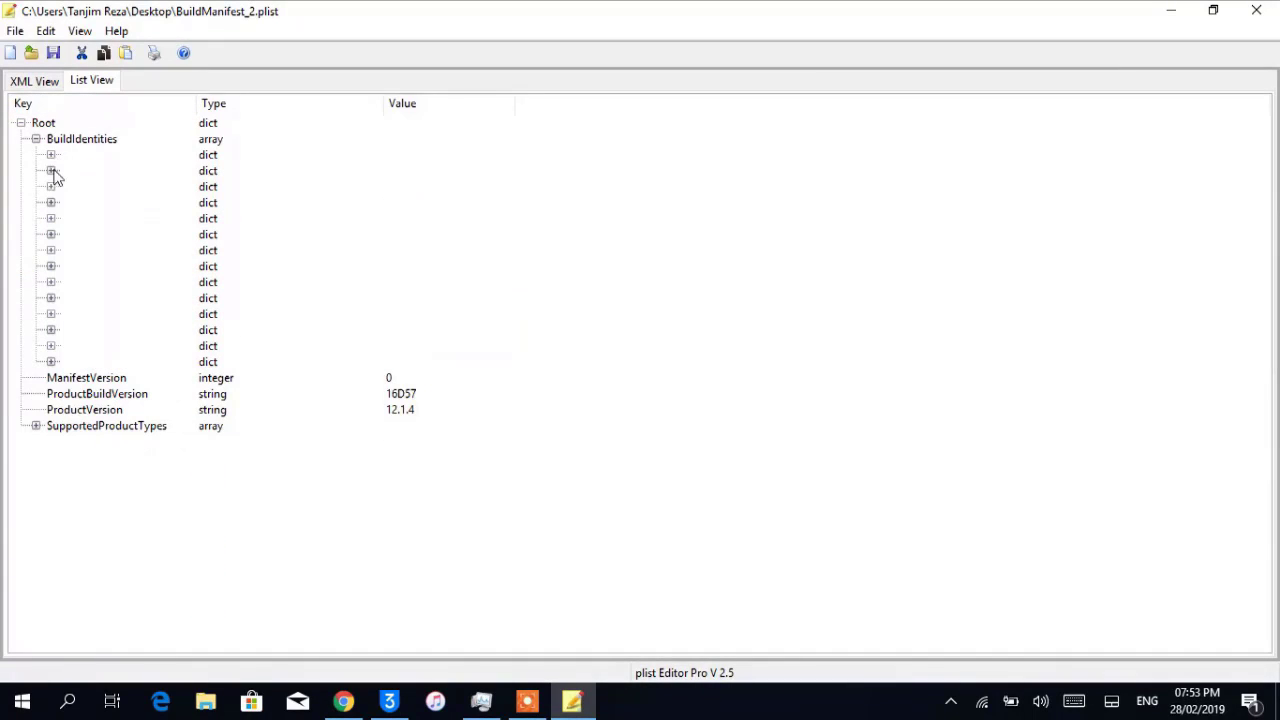
left_click(50, 176)
left_click(51, 170)
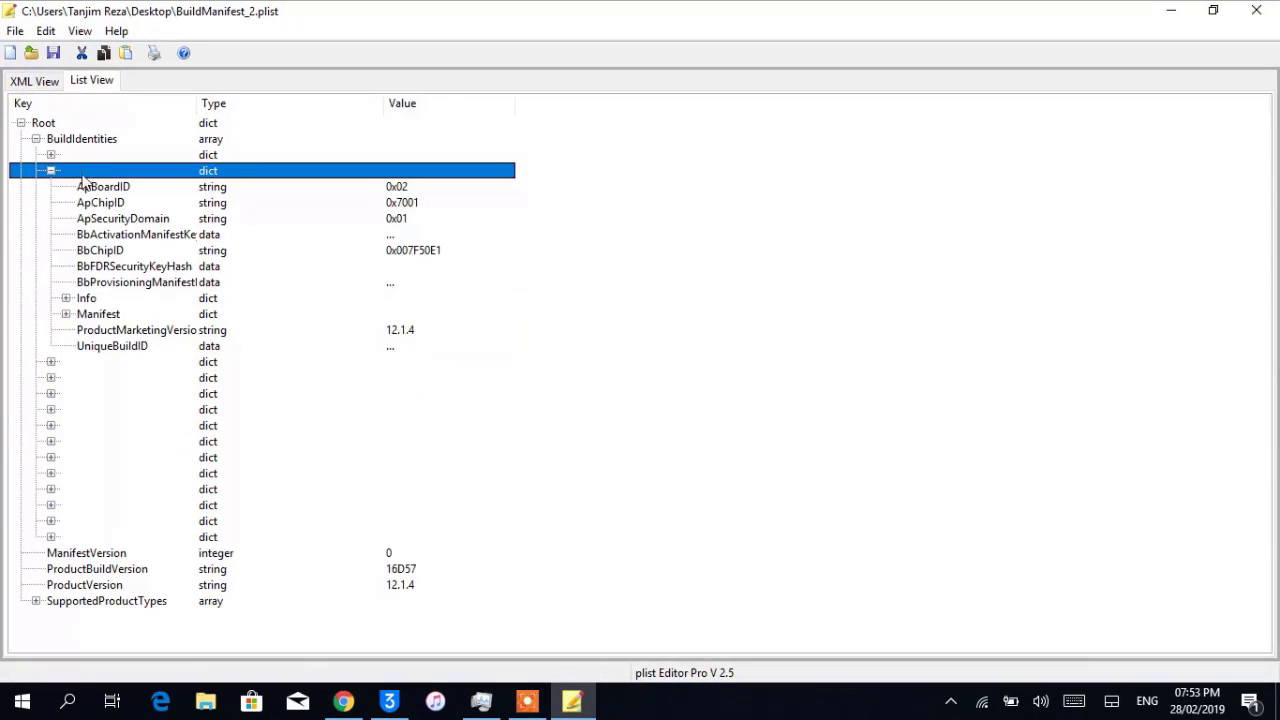
left_click(65, 298)
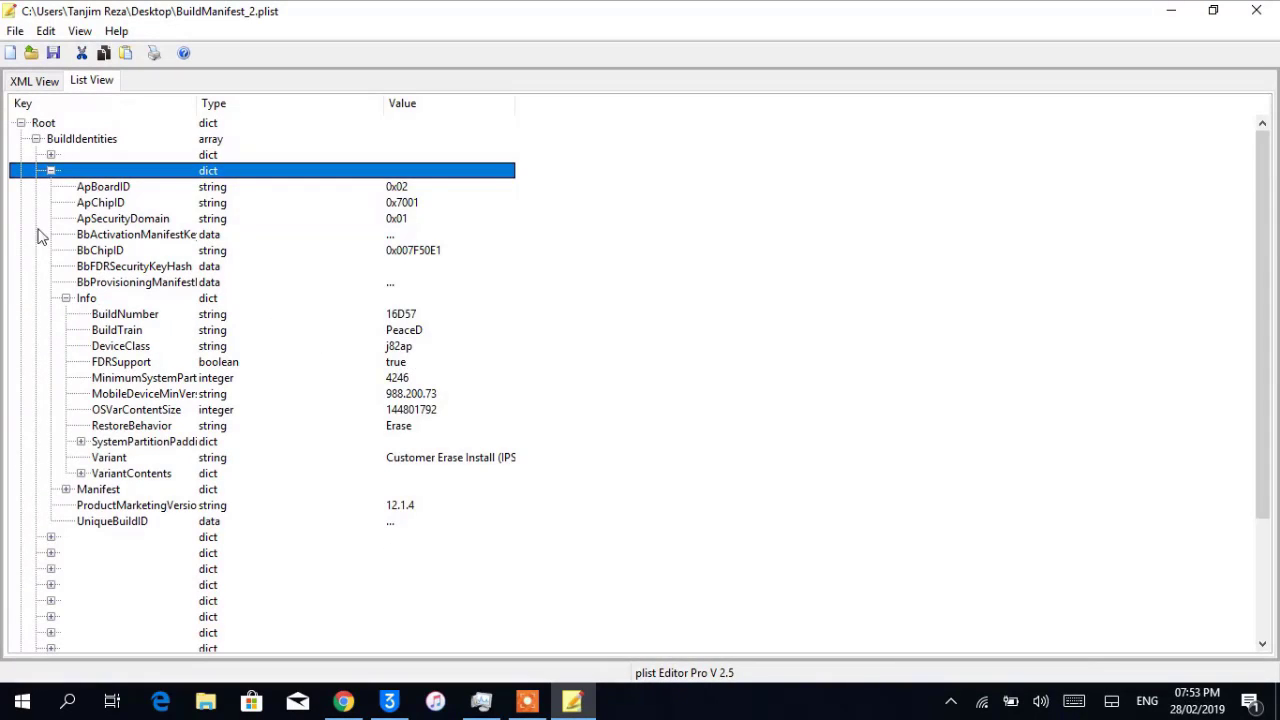
left_click(51, 171)
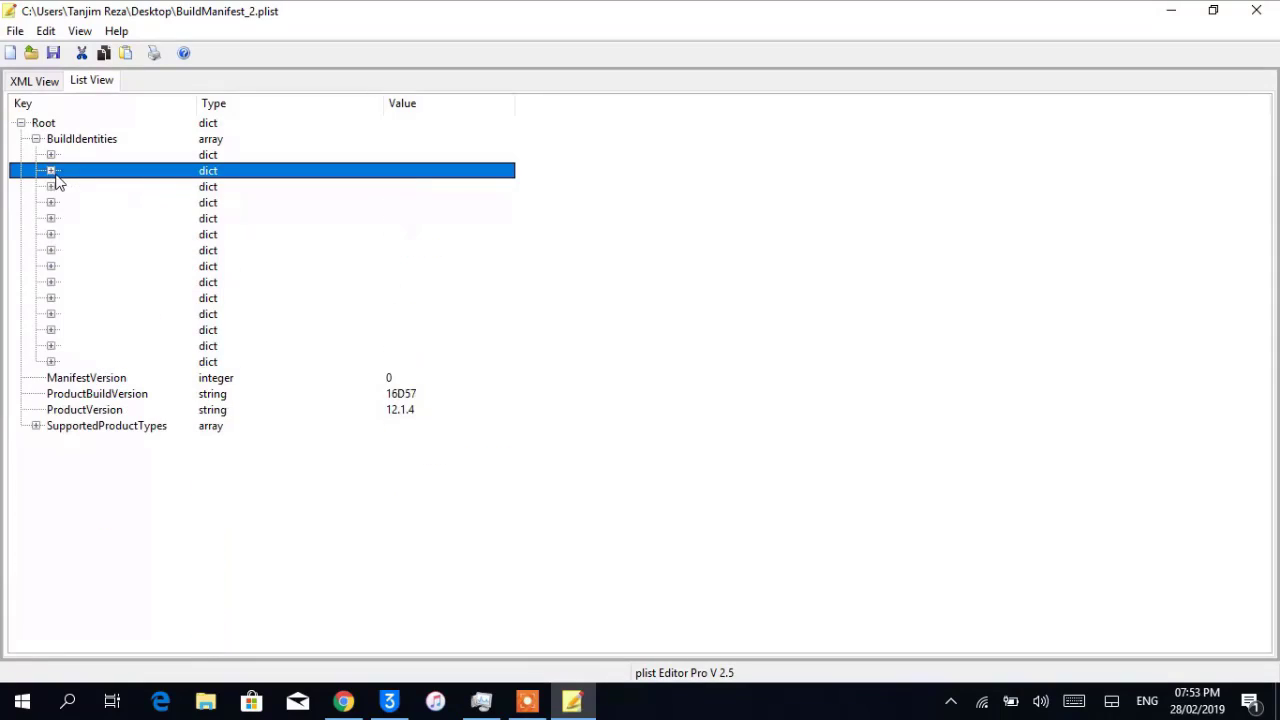
left_click(52, 234)
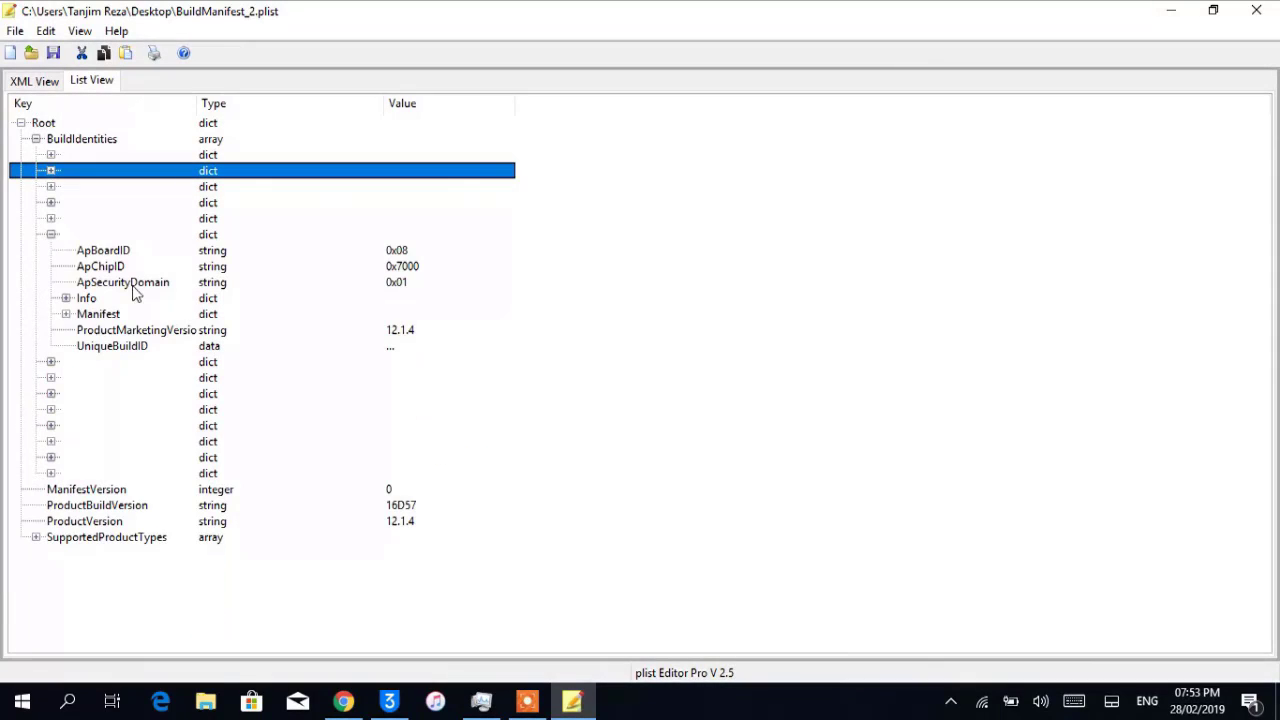
left_click(66, 314)
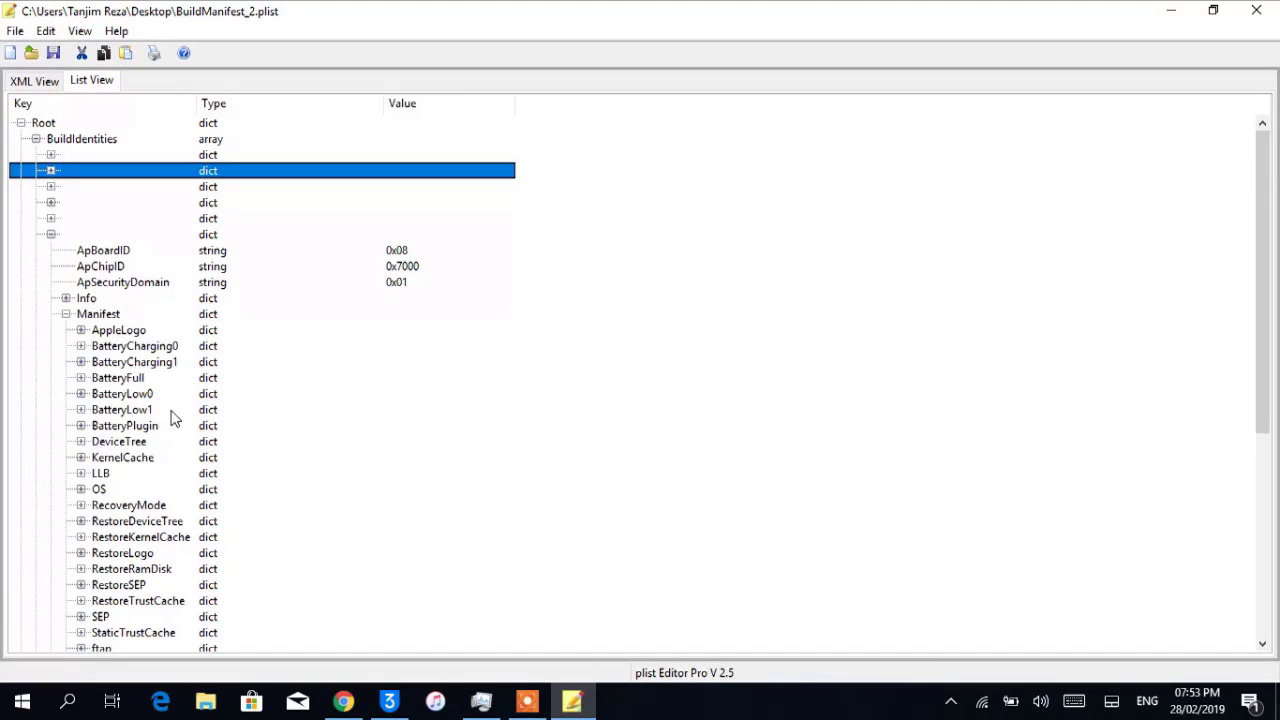
left_click(66, 299)
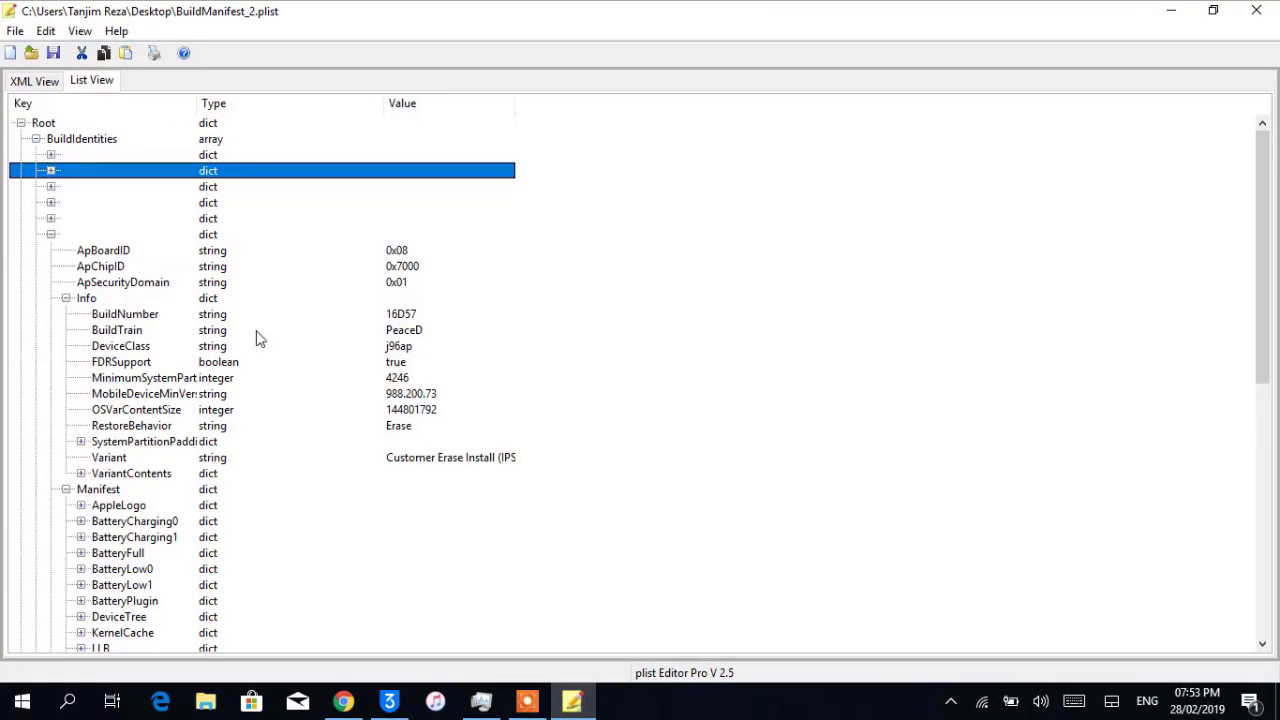
Step: Expand the fourth BuildIdentities entry and its Info, select DeviceClass j86map, and collapse the sixth entry
left_click(51, 202)
left_click(66, 314)
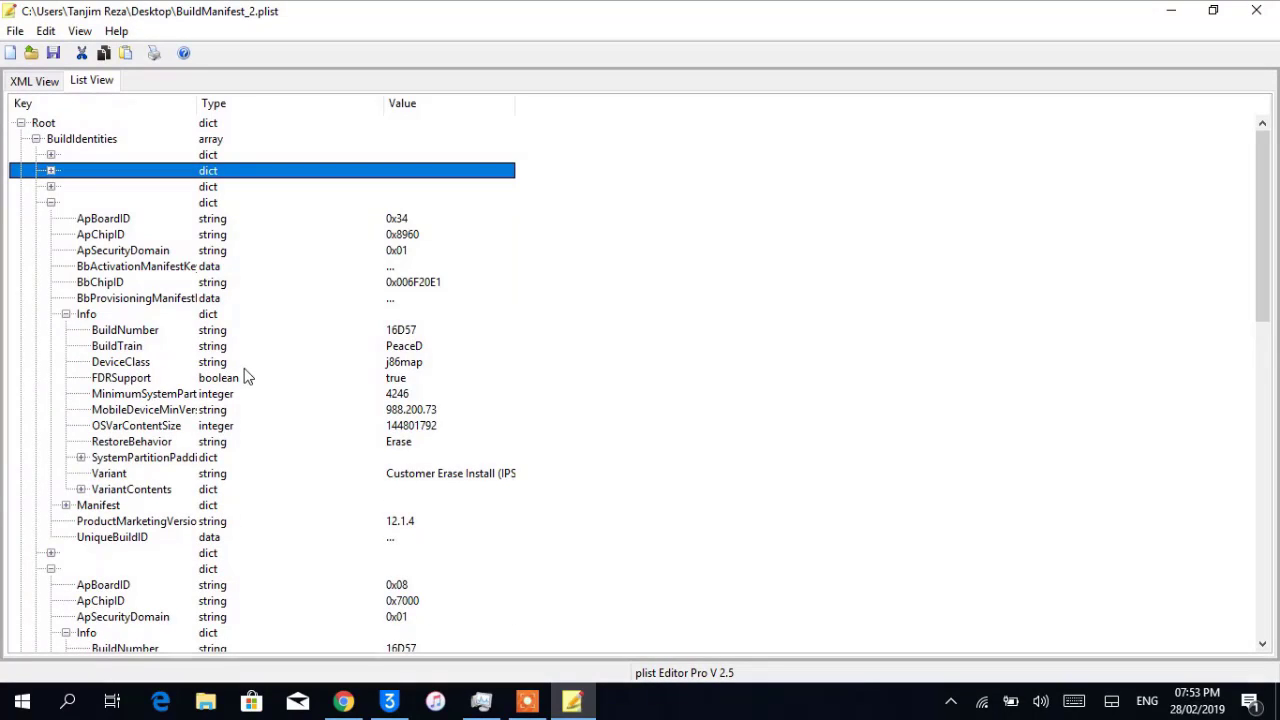
left_click(405, 364)
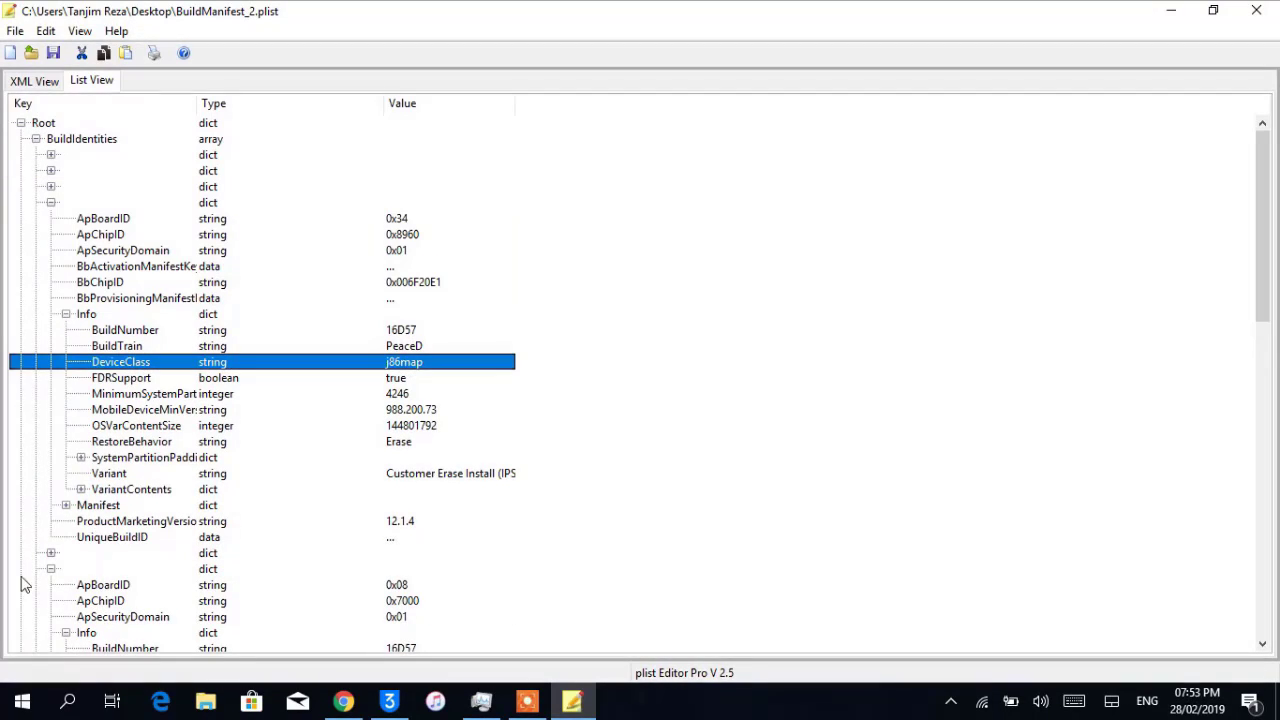
left_click(51, 569)
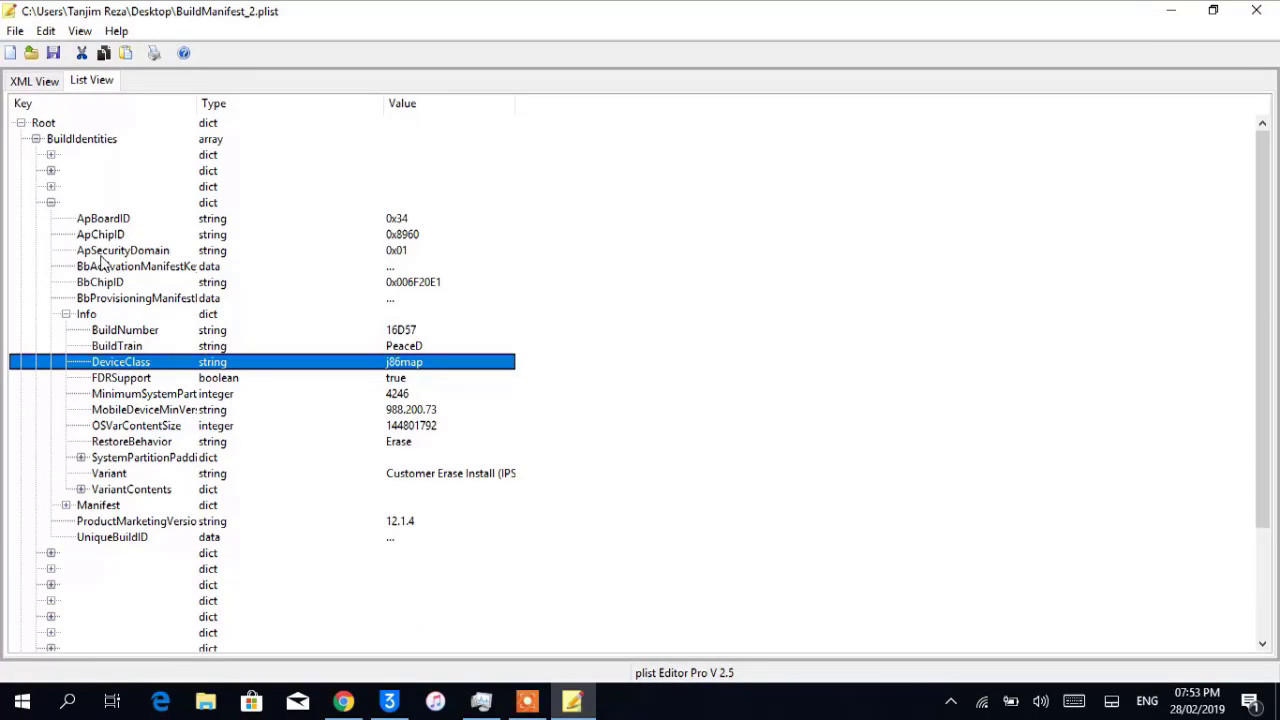
left_click(51, 203)
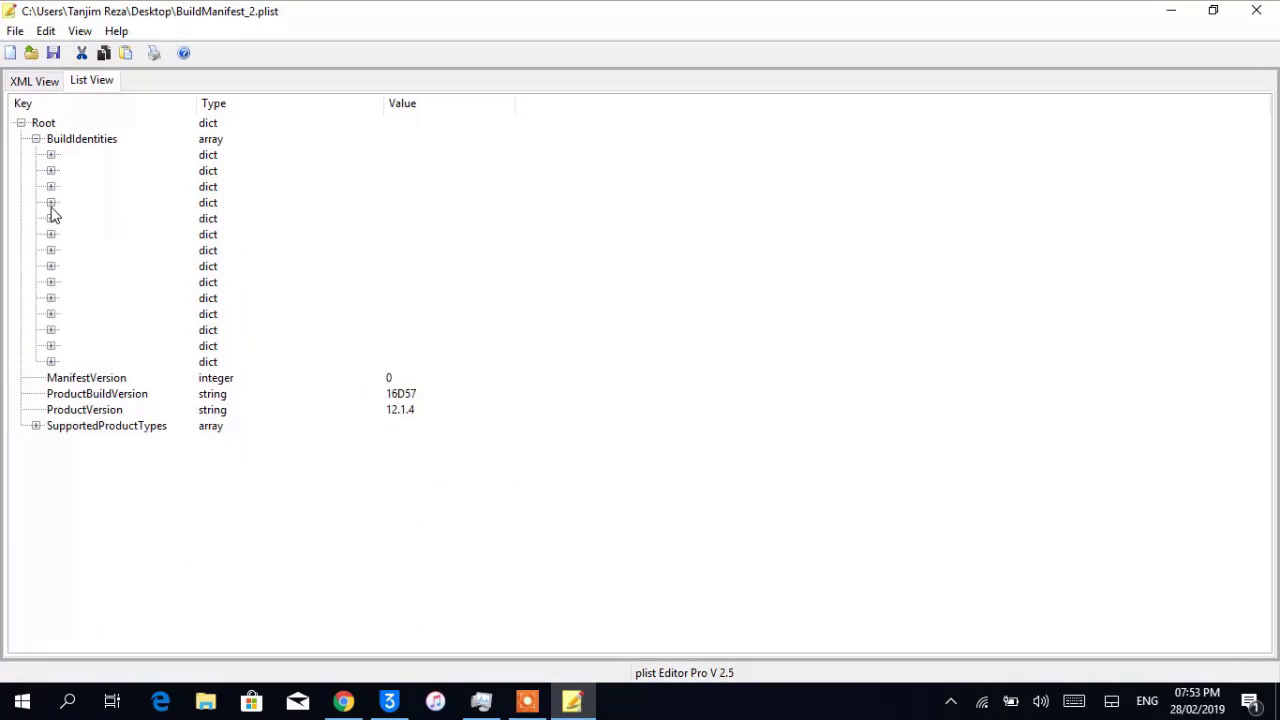
left_click(51, 204)
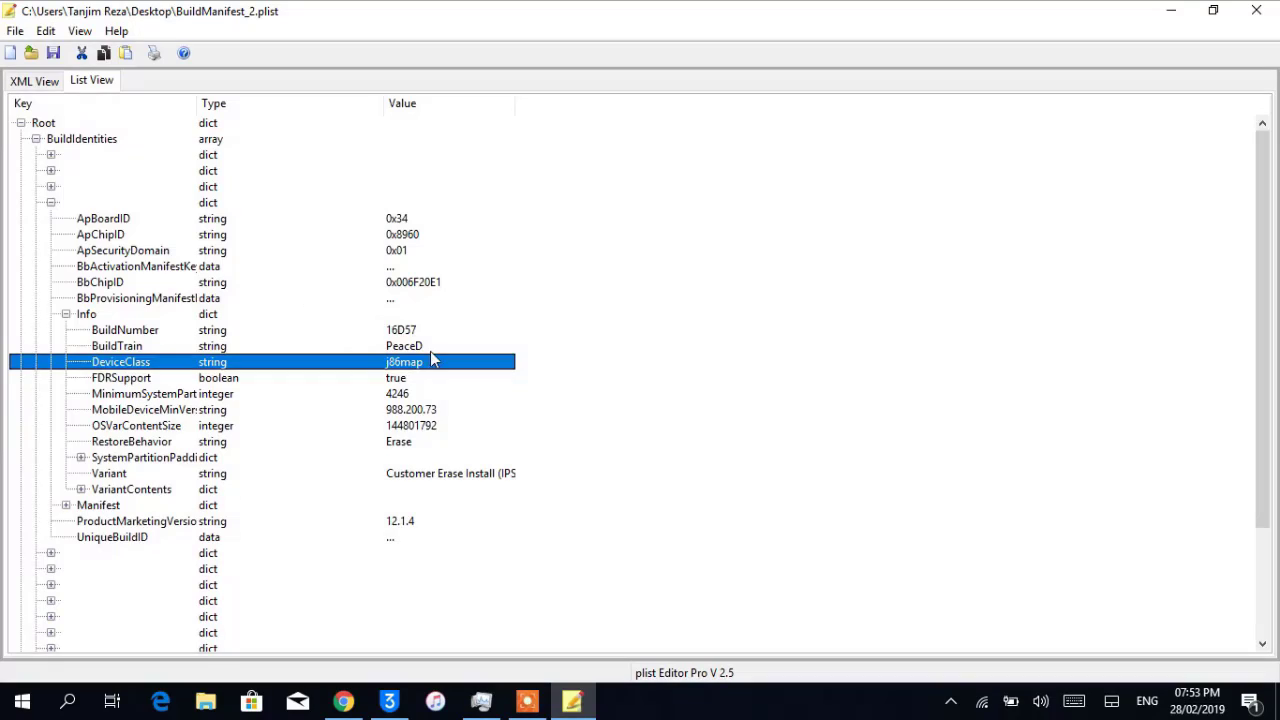
scroll(432, 358, "down", 2)
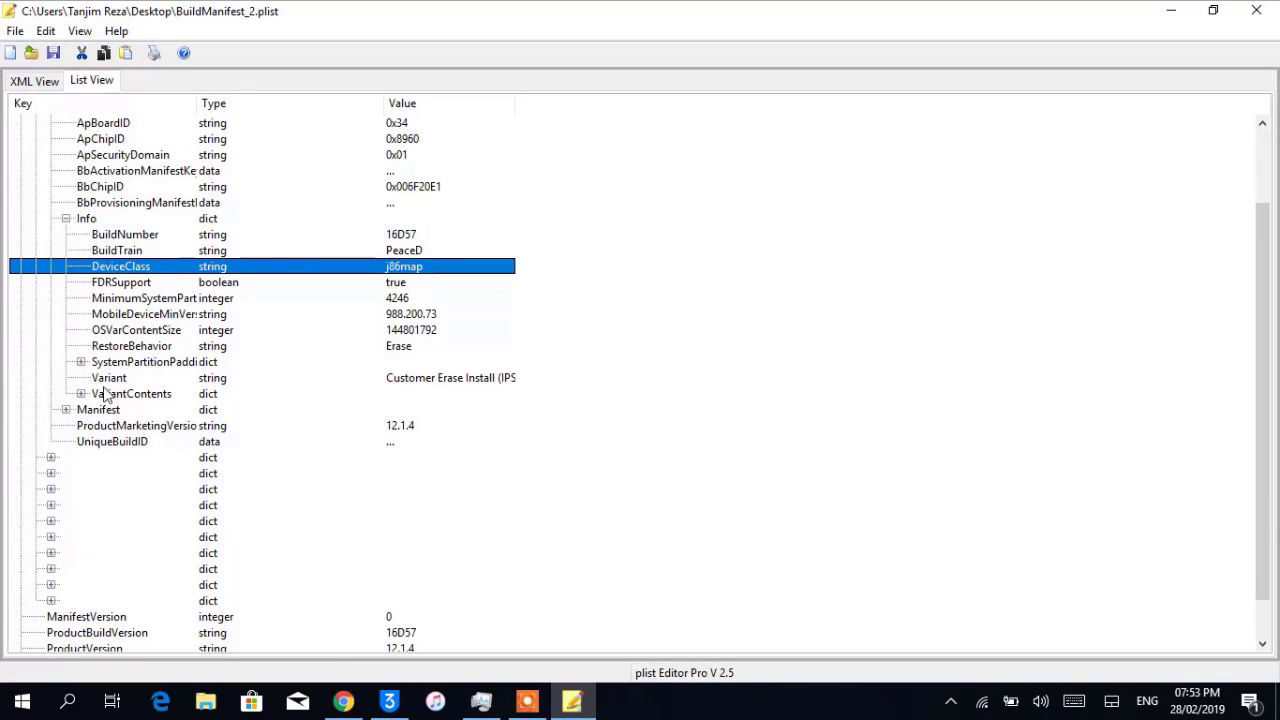
Step: Expand the system partition padding and VariantContents dictionaries inside the j86map entry's Info to look through their values
left_click(81, 363)
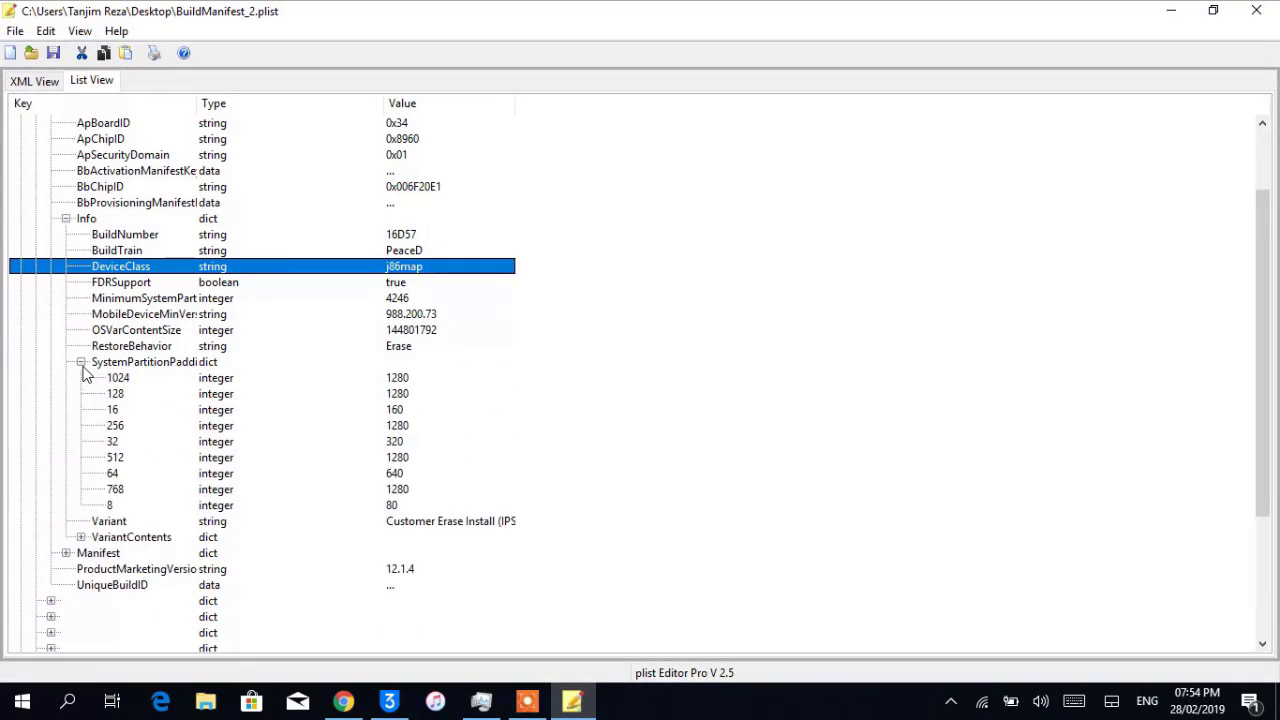
scroll(310, 462, "down", 3)
left_click(81, 394)
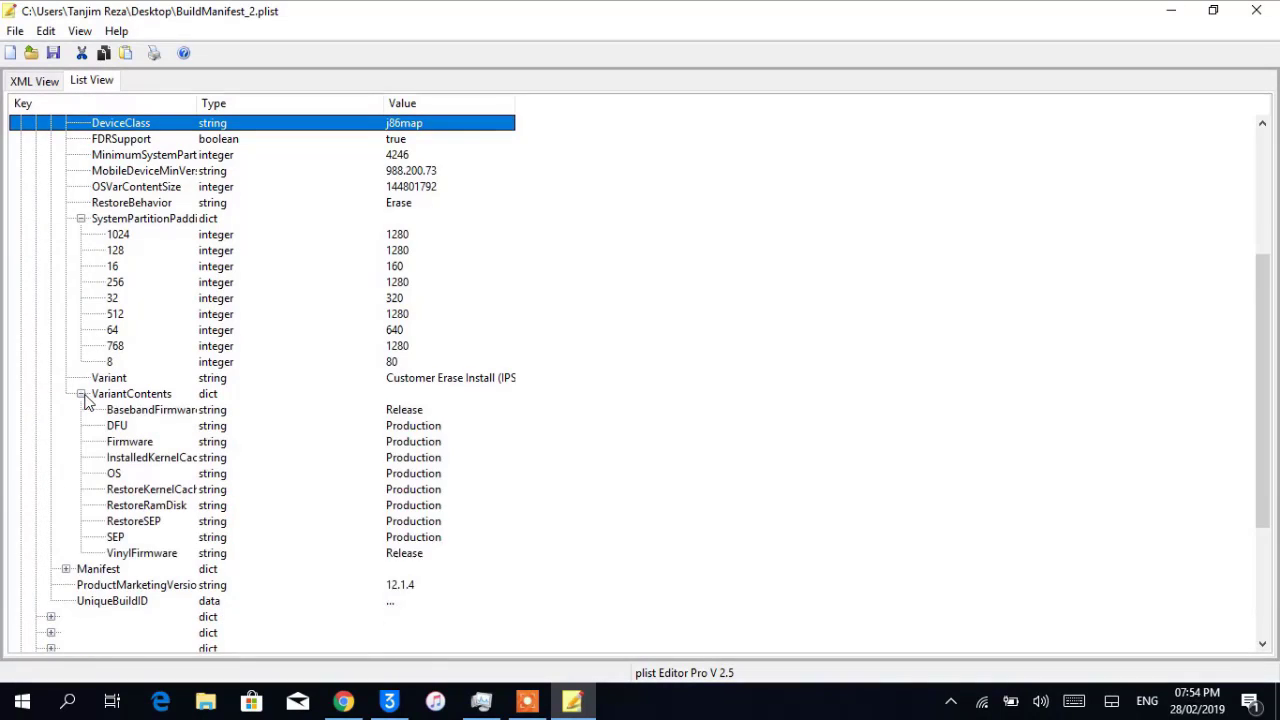
scroll(218, 484, "down", 4)
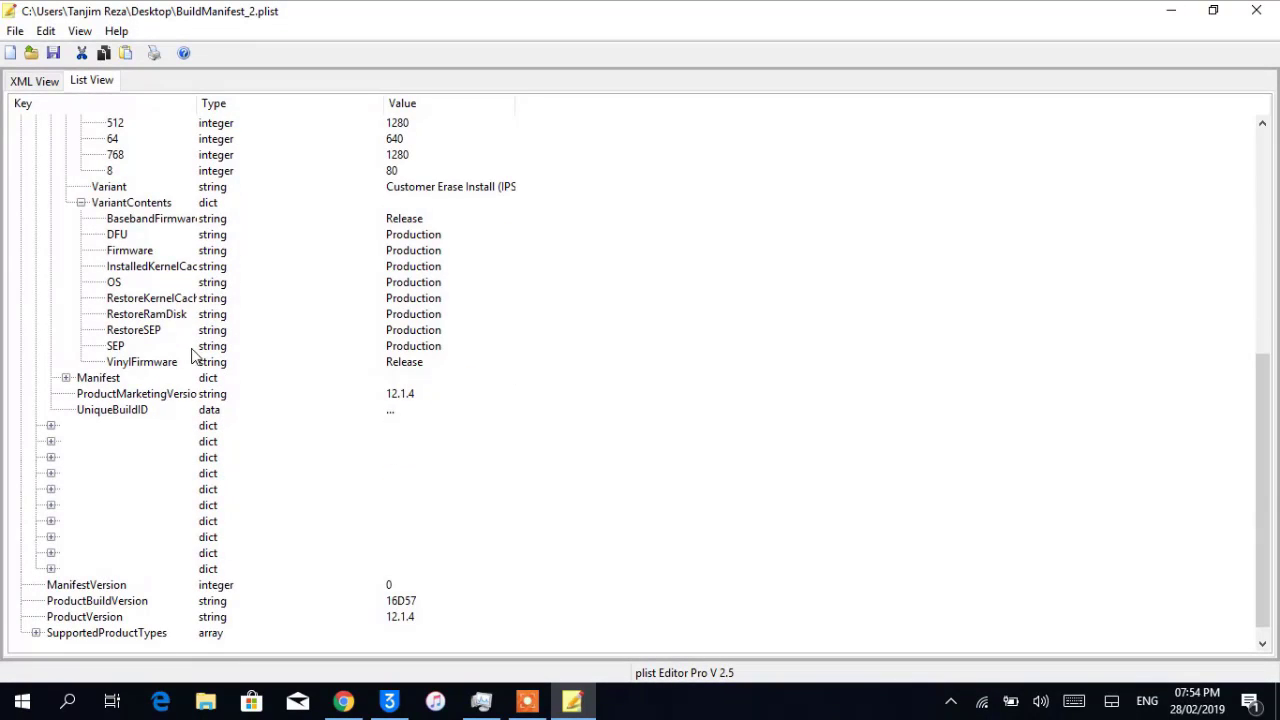
Step: Expand the j86map entry's Manifest, its SEP dictionary and Info, and widen the Value column to read the SEP firmware path
left_click(66, 379)
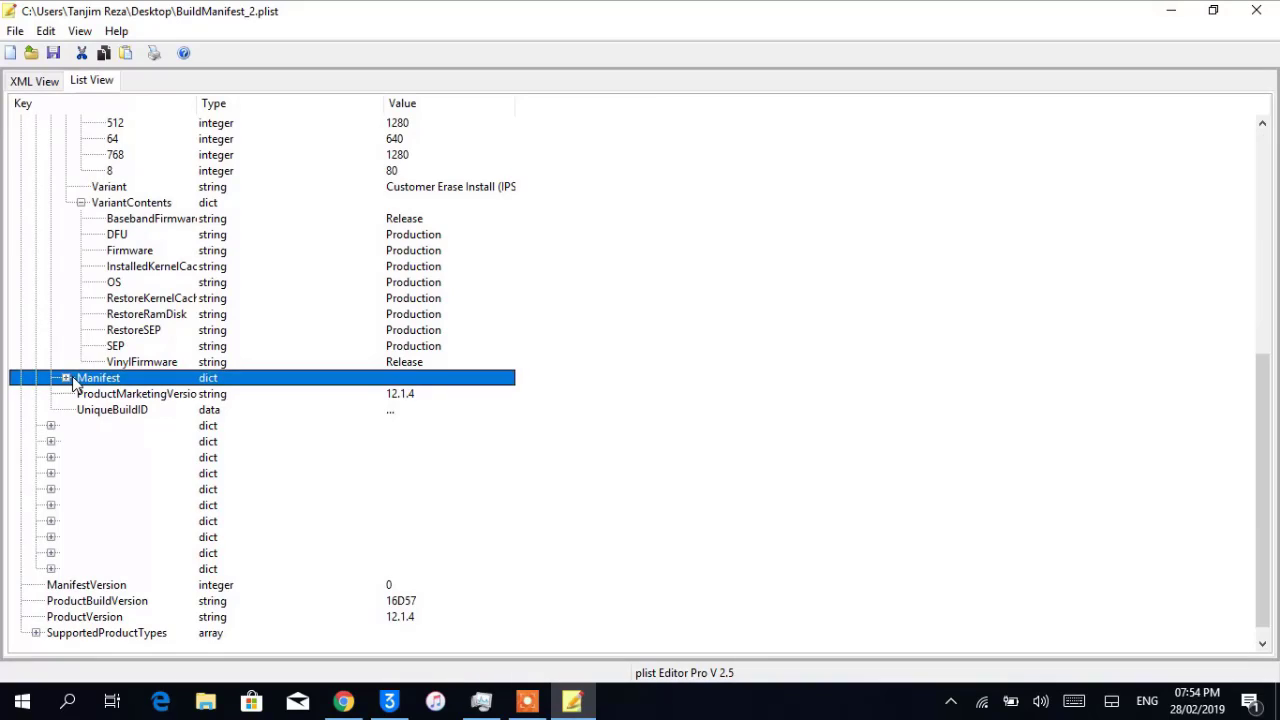
left_click(66, 379)
scroll(317, 471, "down", 6)
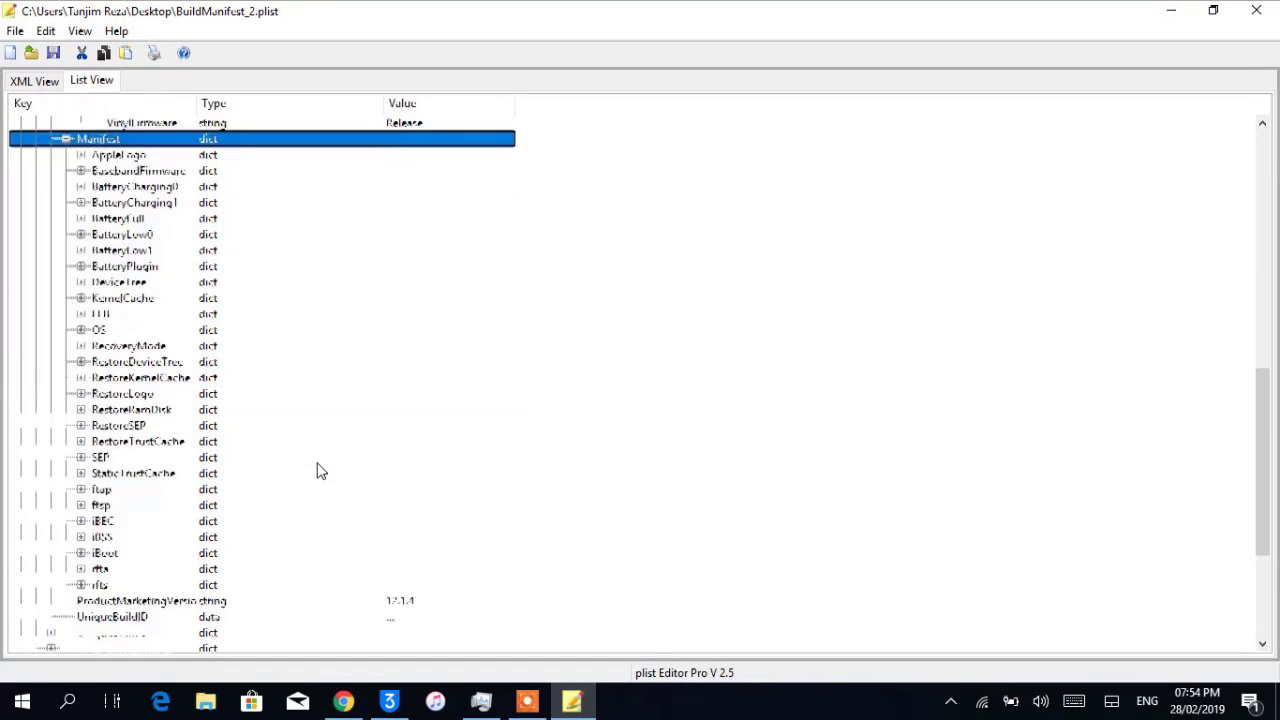
scroll(317, 471, "down", 2)
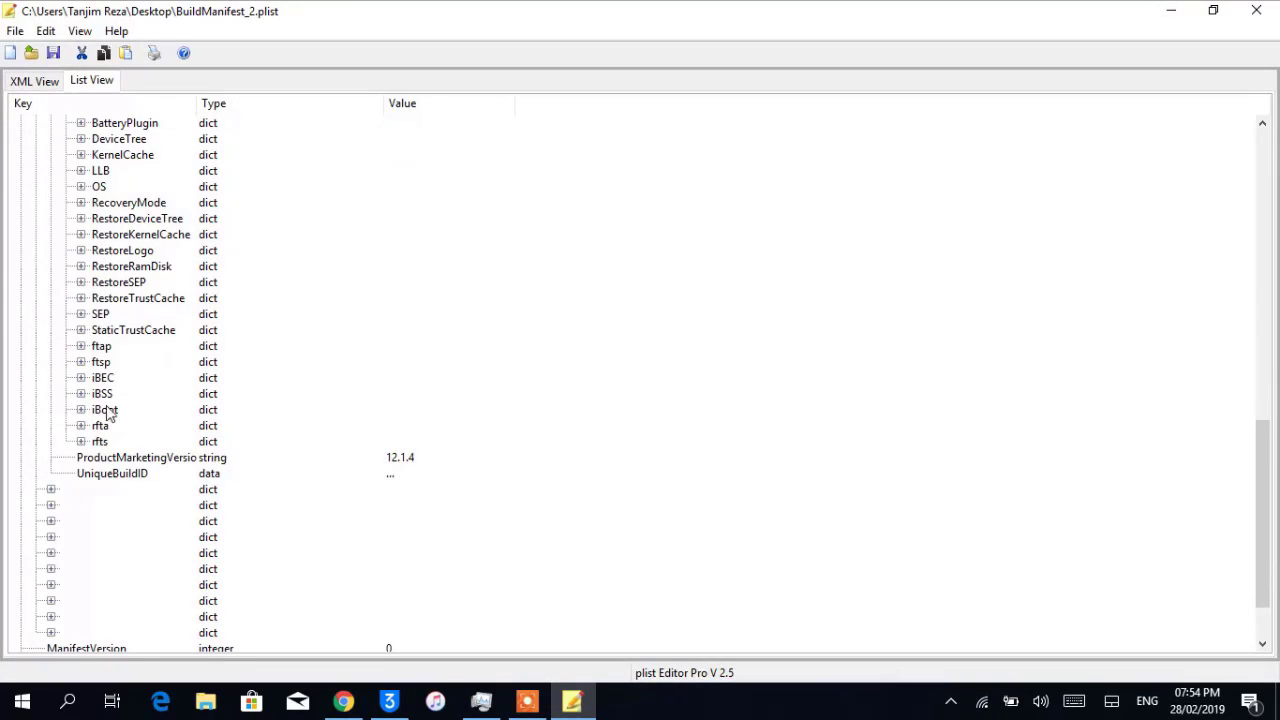
left_click(81, 315)
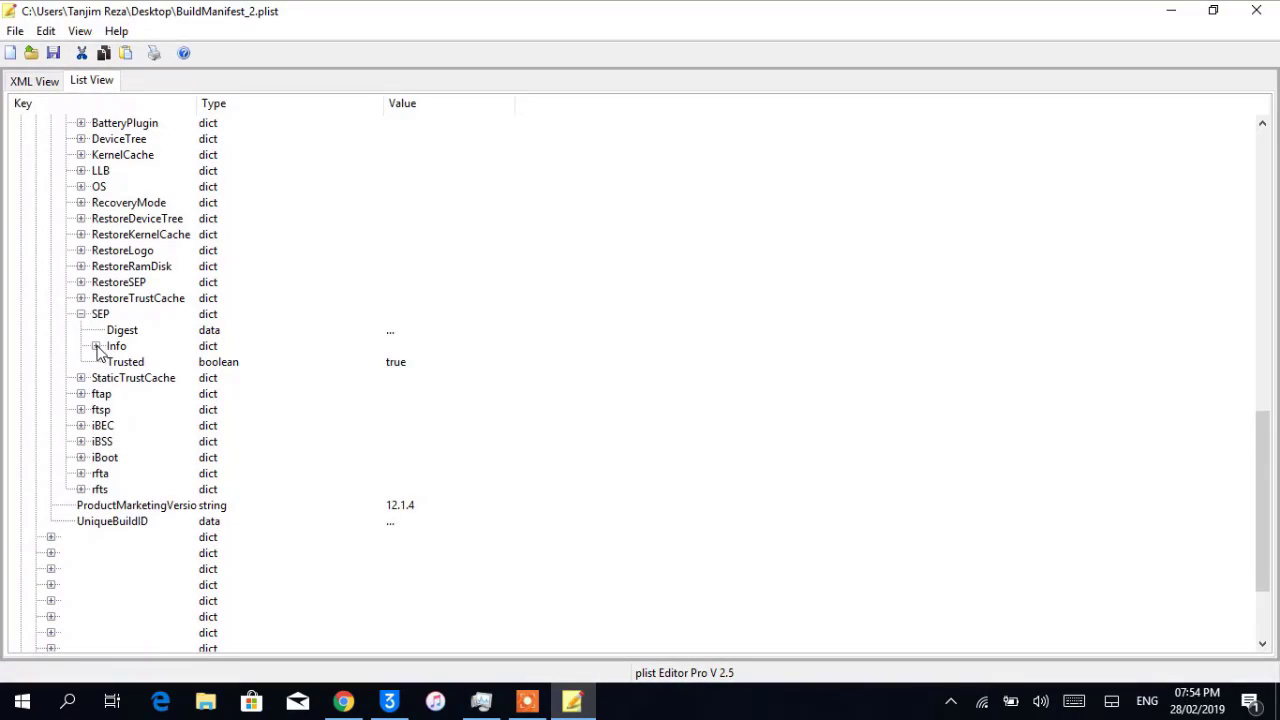
left_click(97, 347)
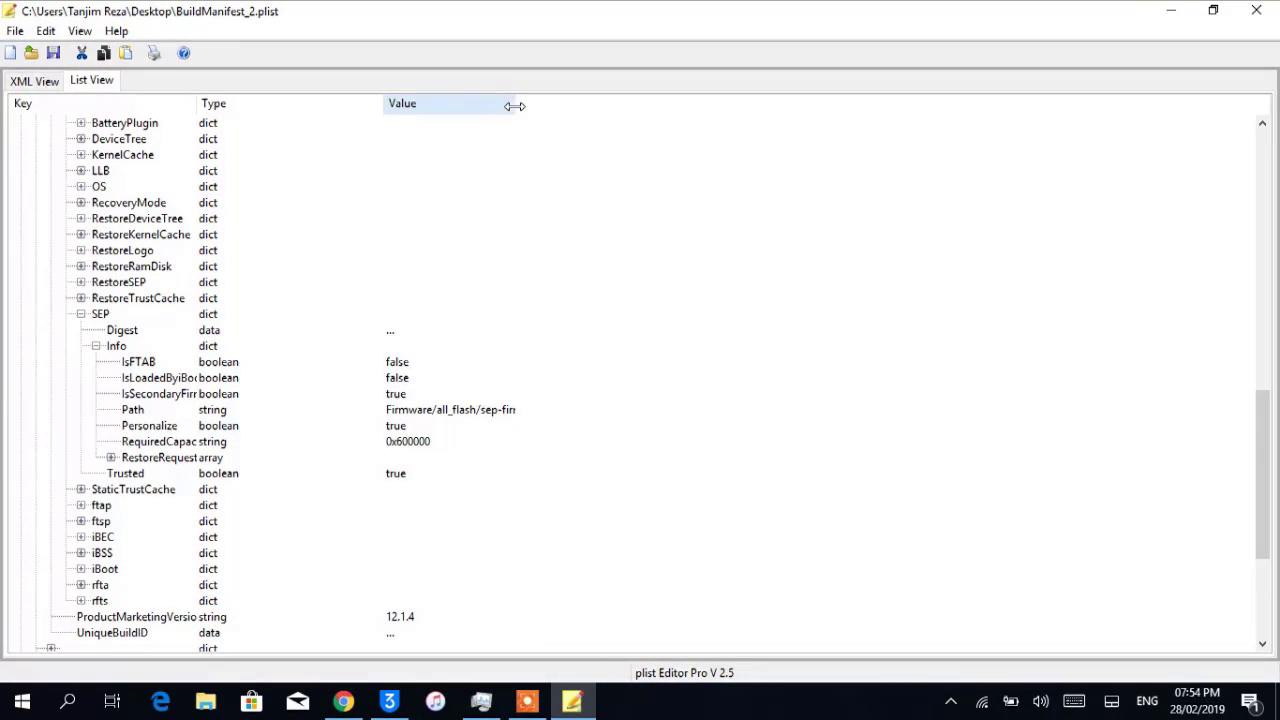
left_click_drag(515, 106, 804, 102)
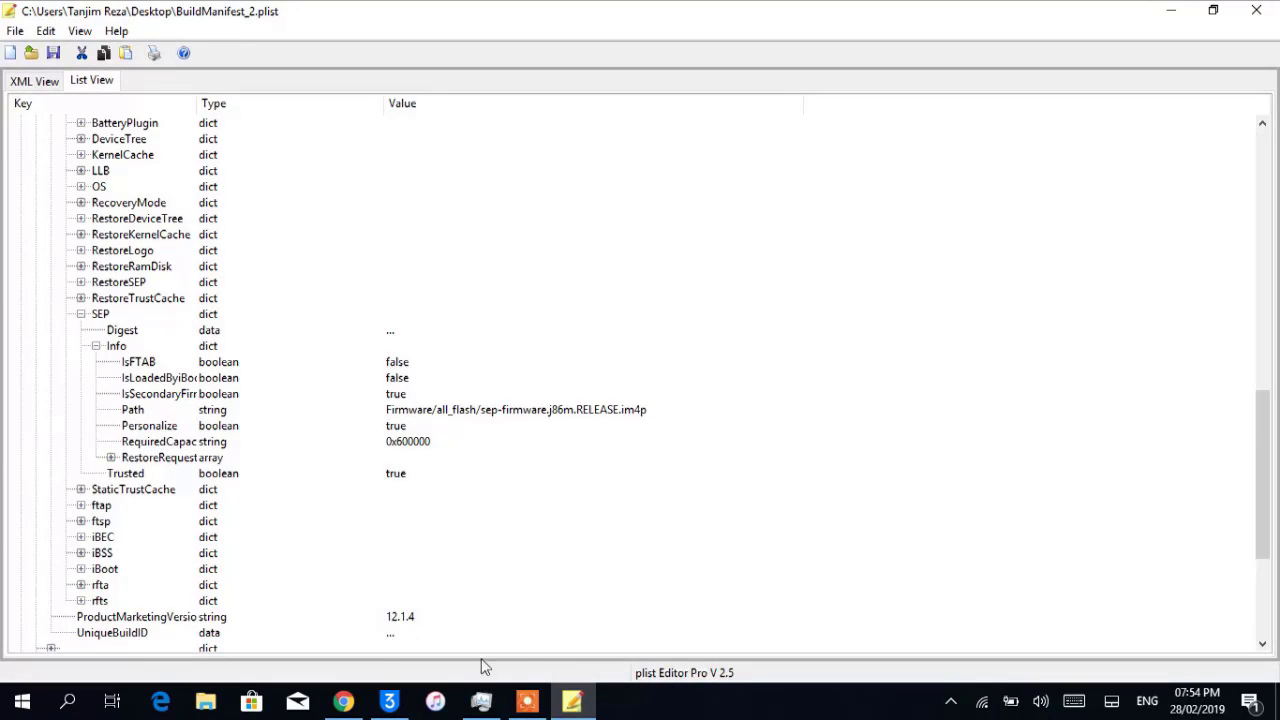
Step: Switch to Chrome and download sep-firmware.j86m.RELEASE.im4p from the archive listing on extract.me, minimizing the download progress window
left_click(350, 703)
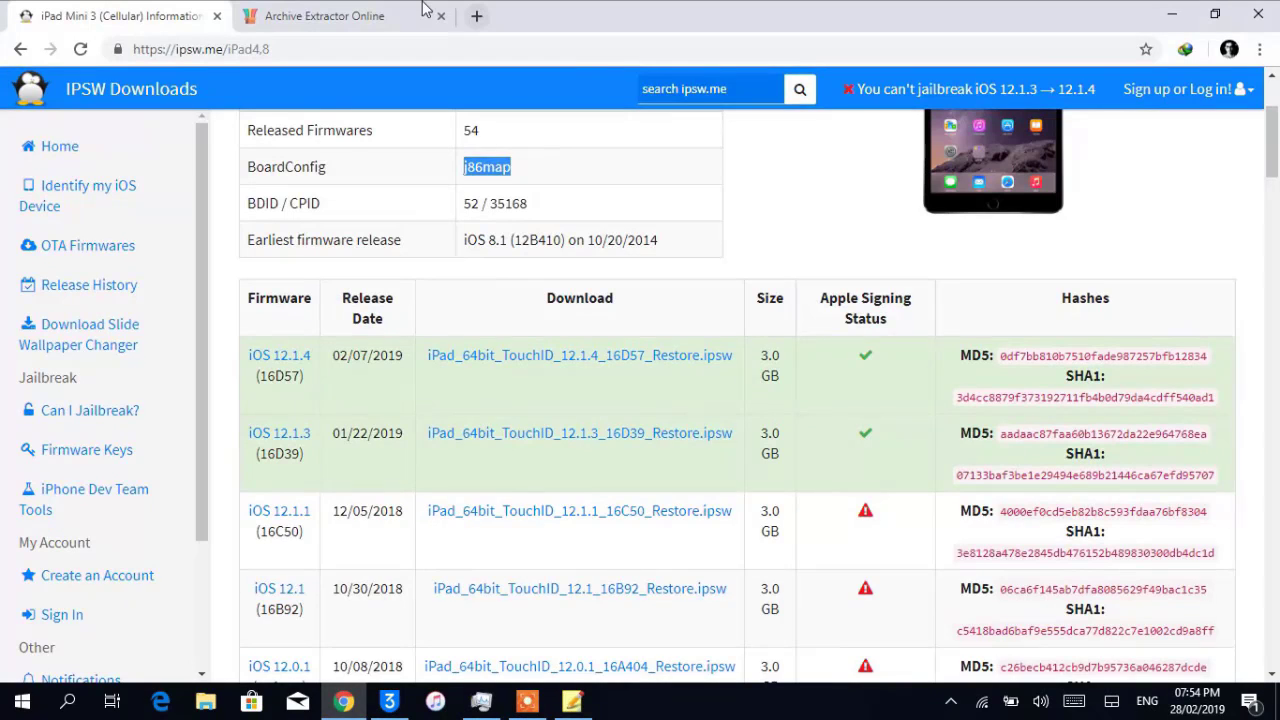
left_click(370, 16)
scroll(643, 432, "up", 1)
scroll(643, 432, "up", 5)
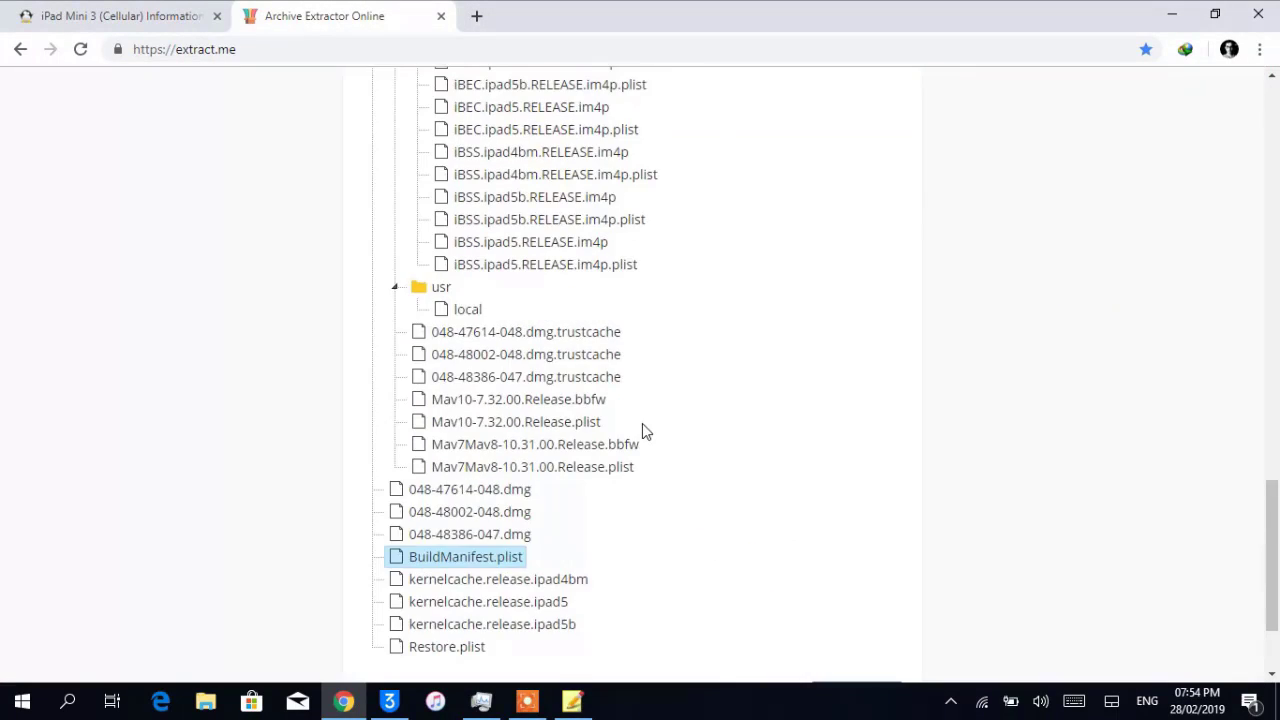
scroll(643, 432, "up", 2)
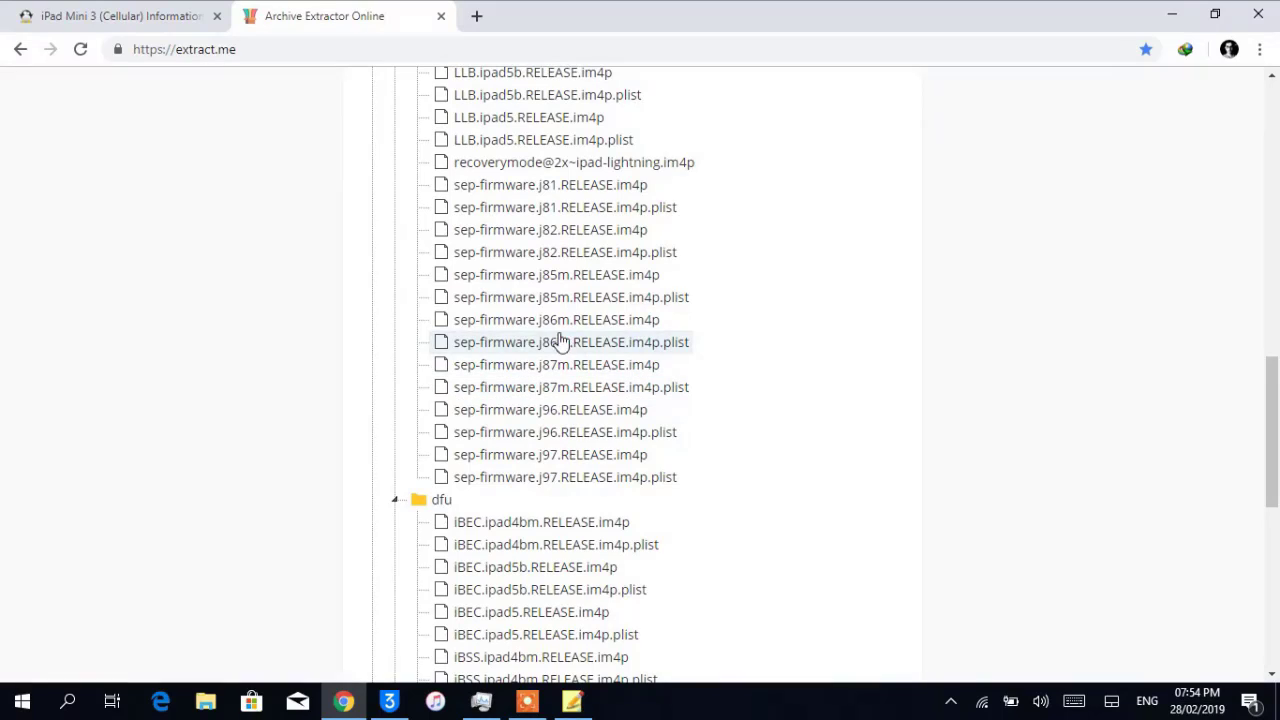
scroll(741, 330, "up", 1)
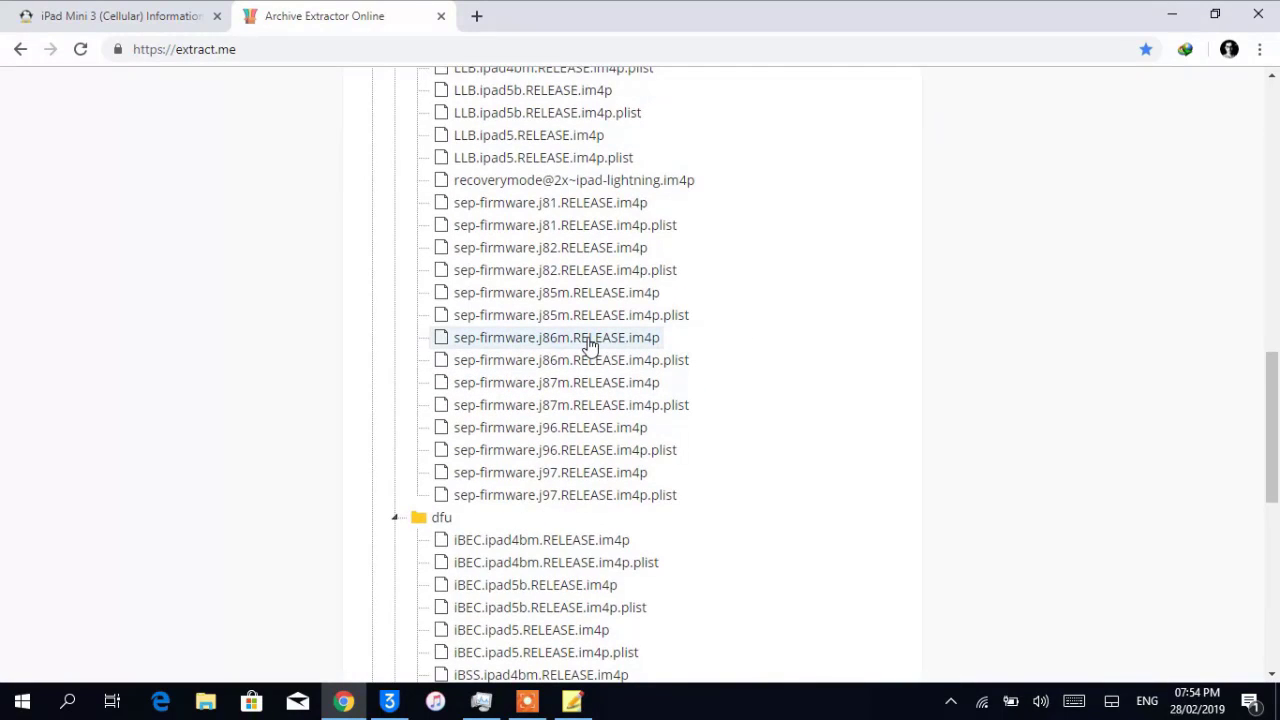
left_click(590, 344)
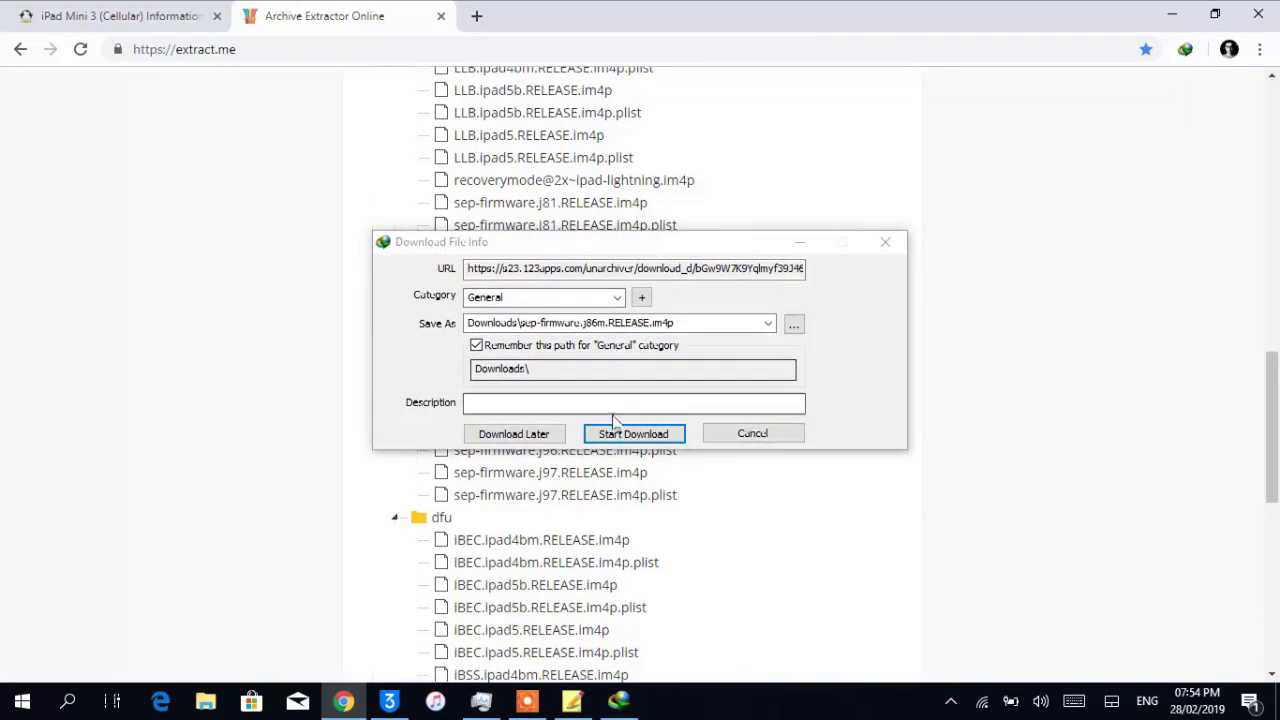
left_click(626, 437)
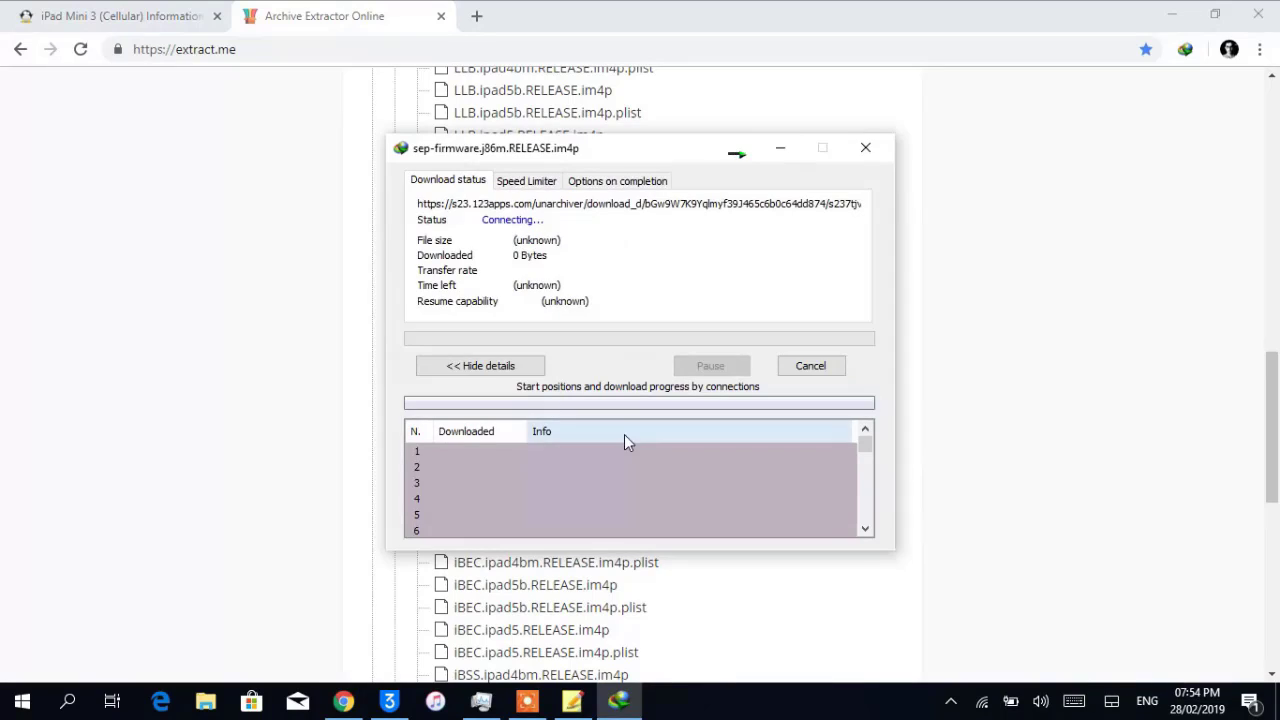
left_click(775, 153)
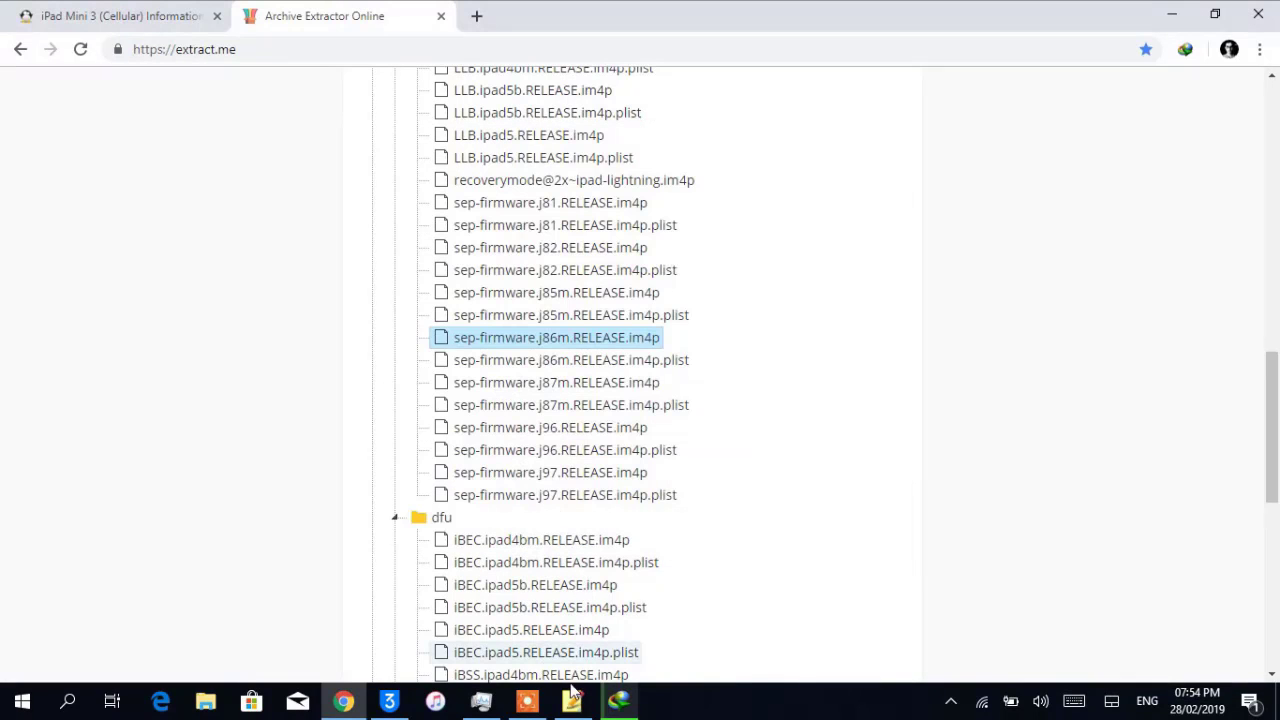
Step: Return to the plist, collapse SEP, and expand BasebandFirmware and its Info in the Manifest to check the baseband path
left_click(572, 702)
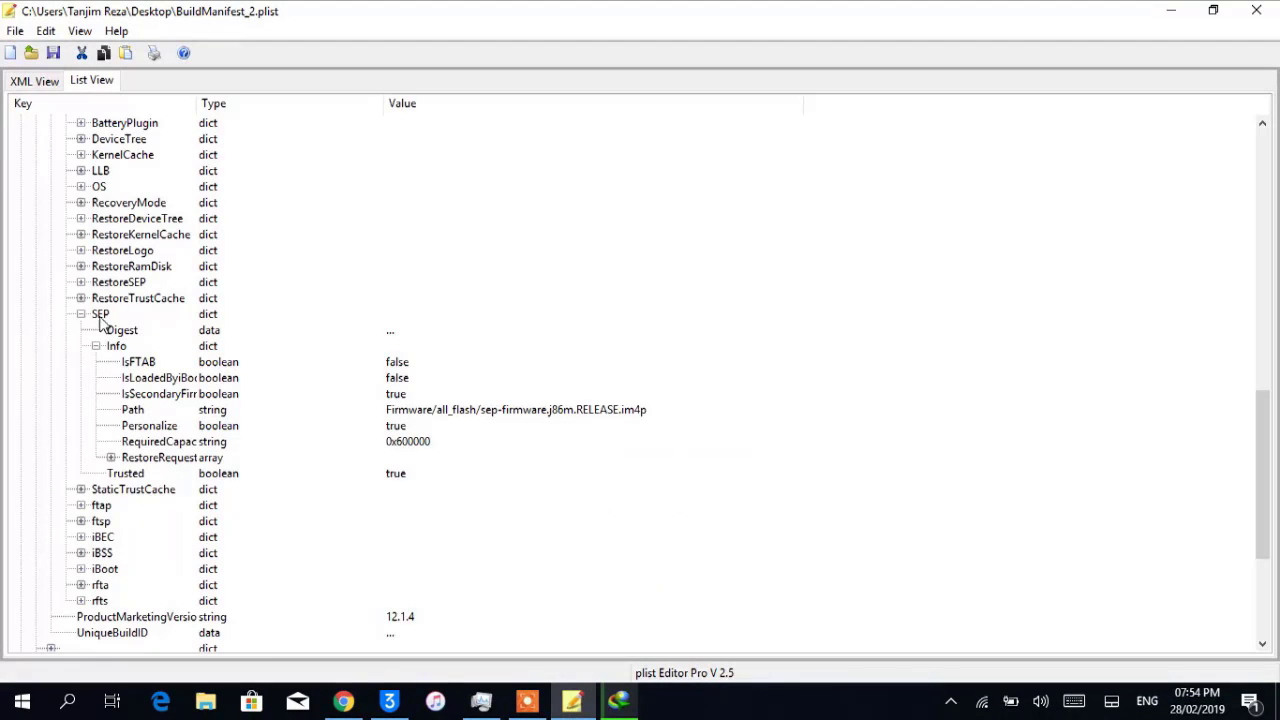
left_click(80, 314)
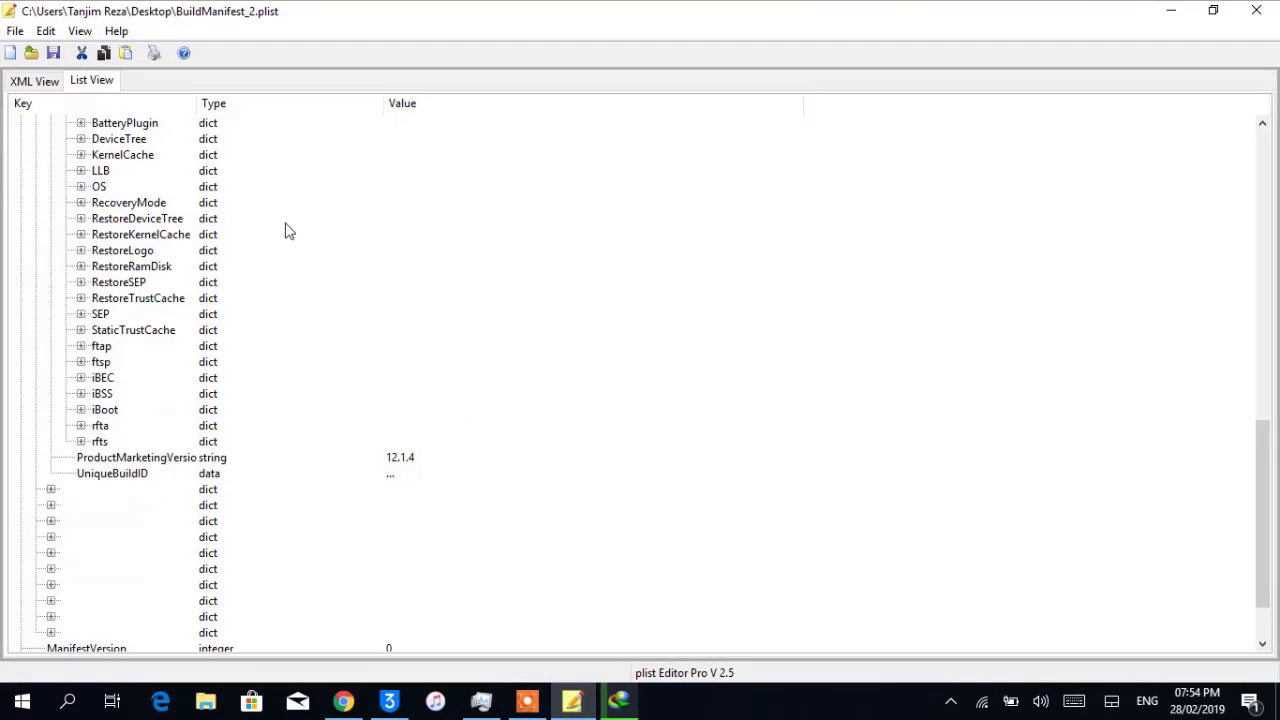
scroll(286, 229, "up", 4)
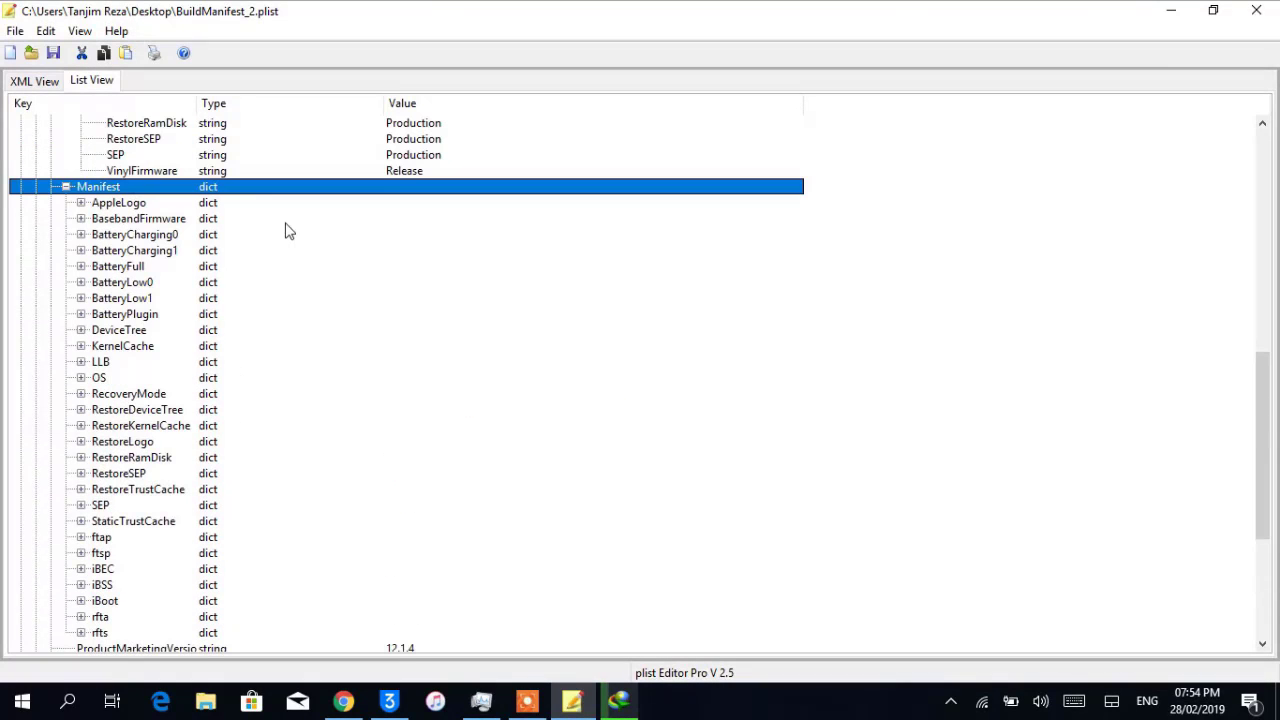
left_click(81, 219)
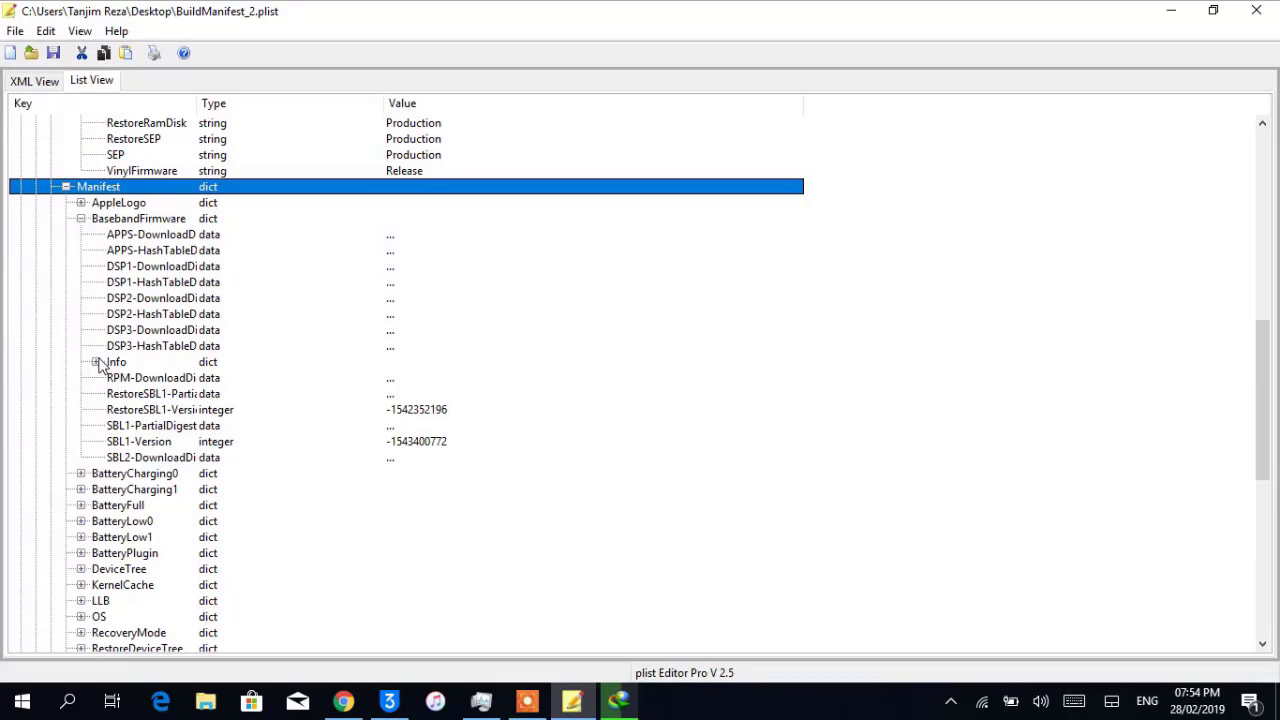
left_click(96, 362)
scroll(272, 414, "down", 2)
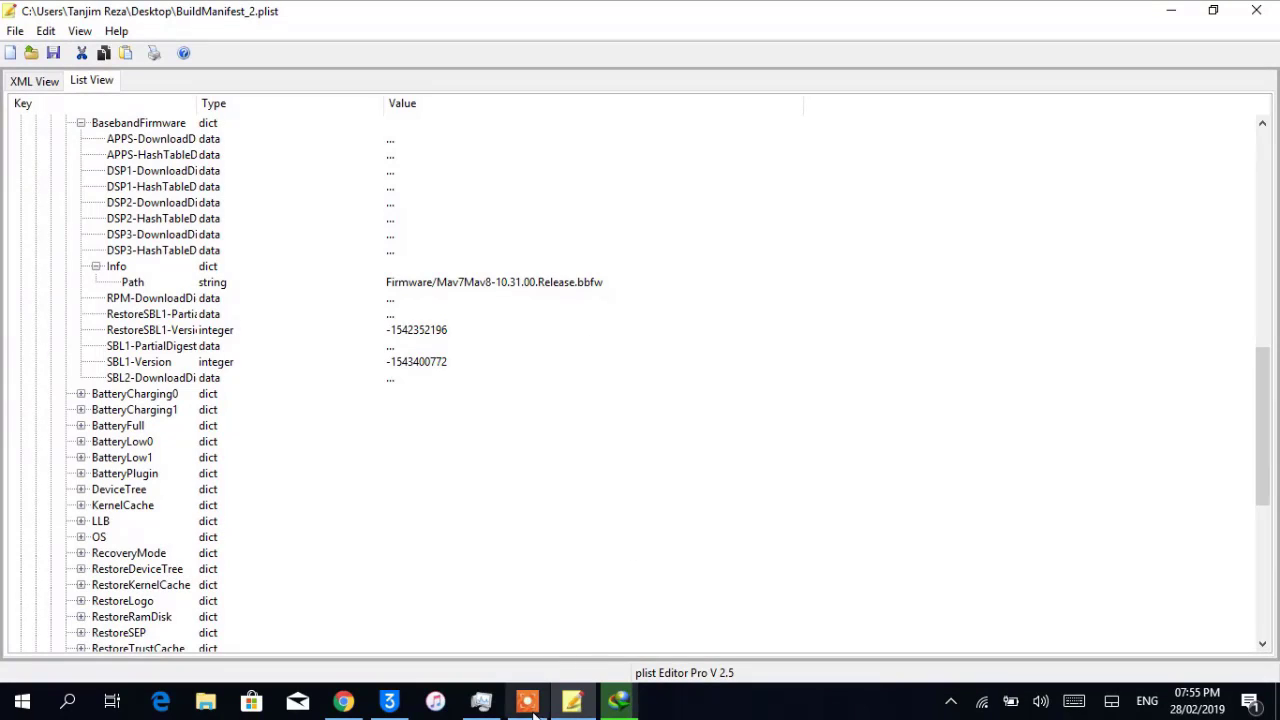
Step: Switch to Chrome and download Mav7Mav8-10.31.00.Release.bbfw from the extract.me archive listing, minimizing the download windows
left_click(343, 701)
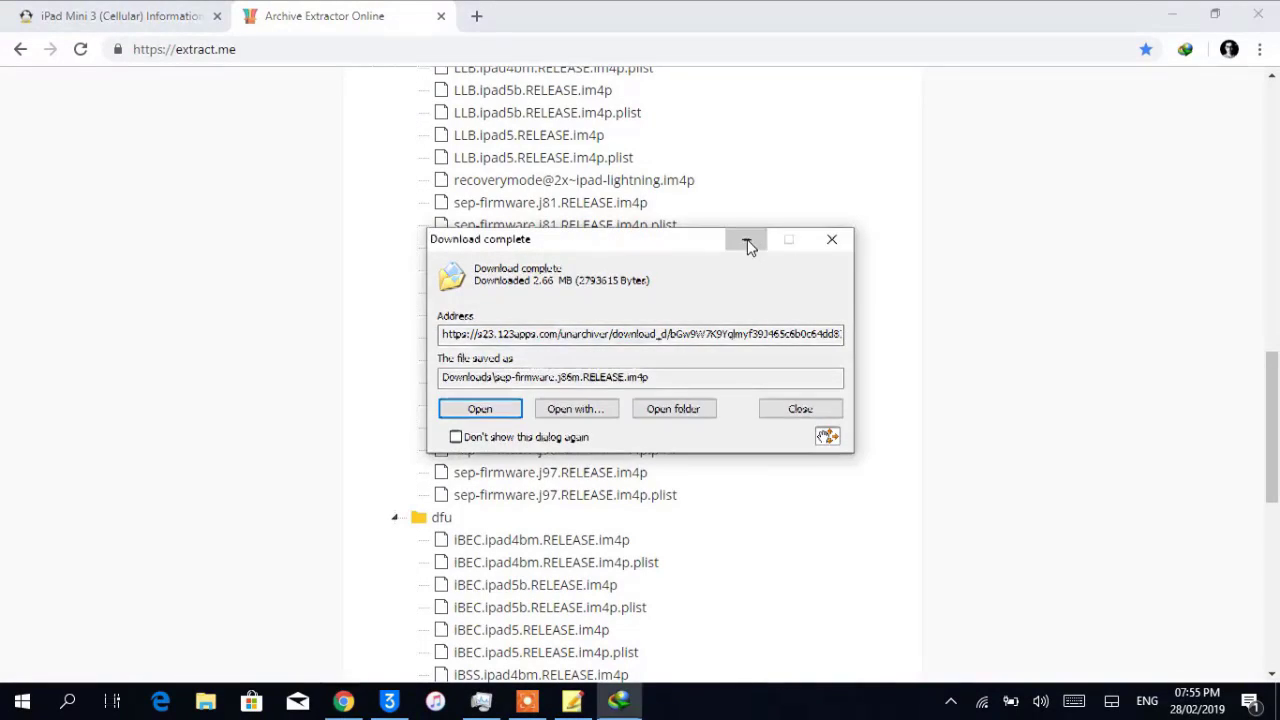
left_click(747, 243)
scroll(746, 537, "down", 4)
scroll(700, 408, "down", 2)
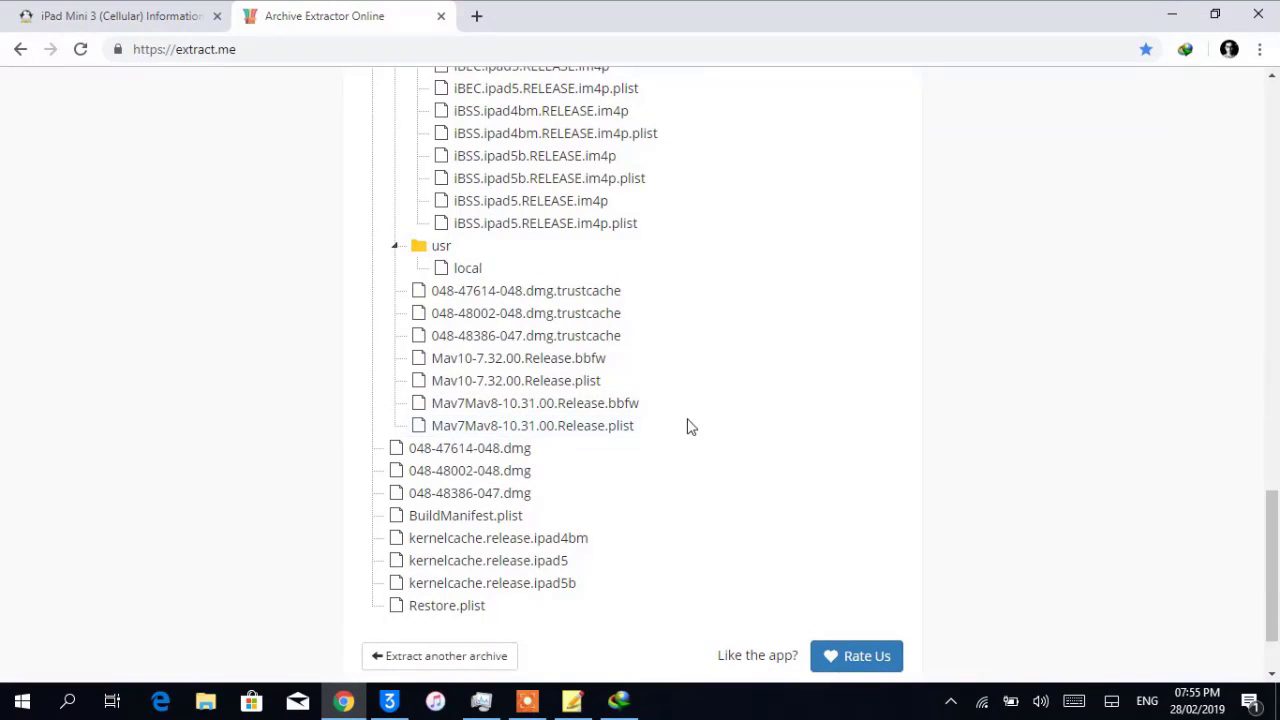
left_click(607, 410)
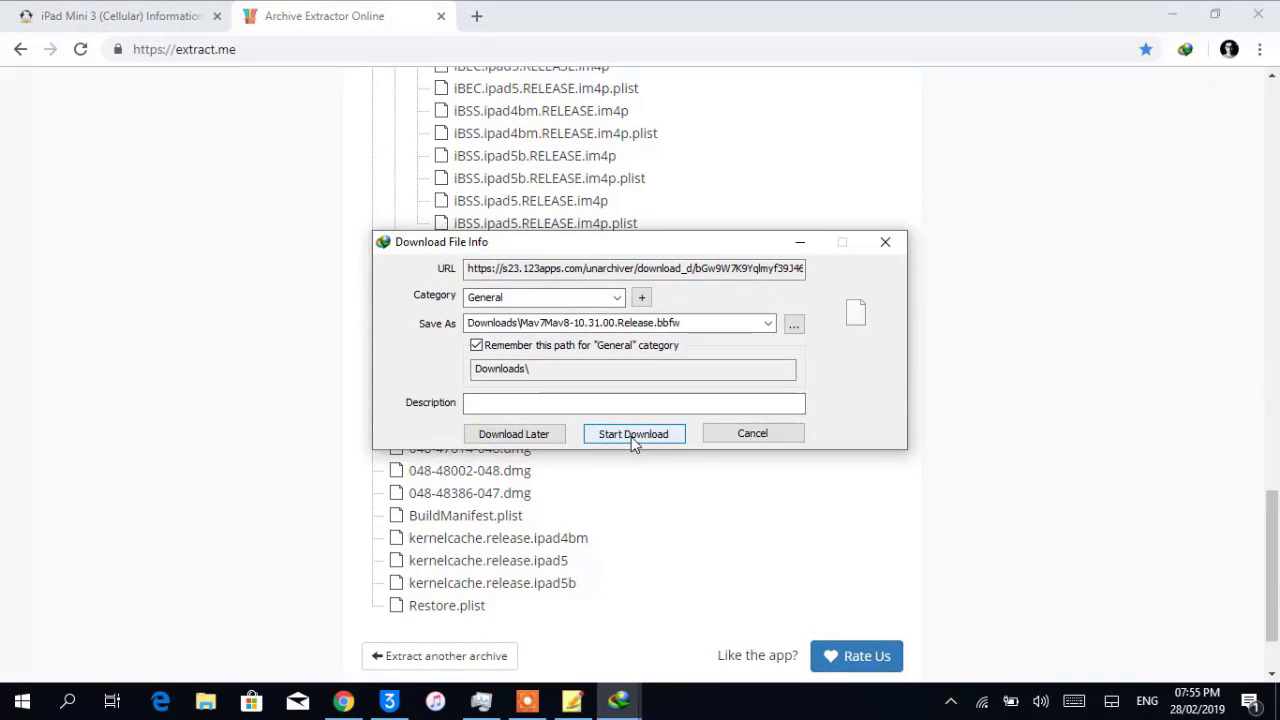
left_click(633, 436)
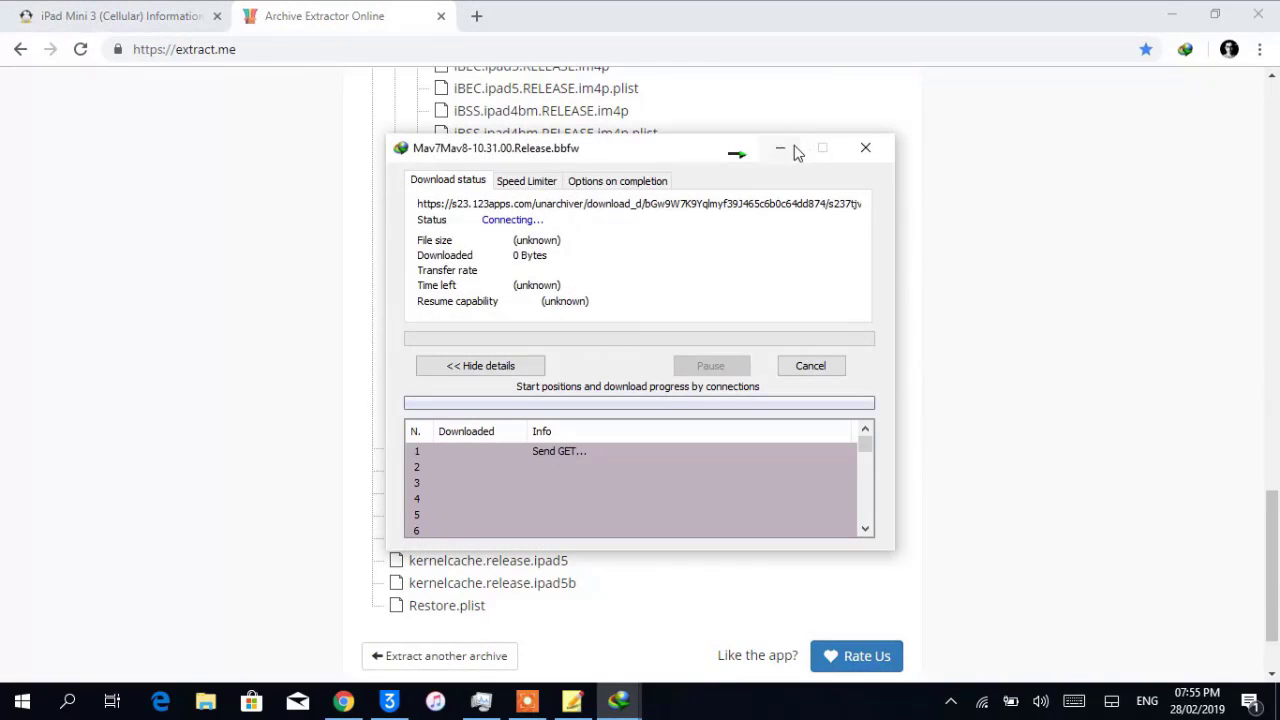
left_click(780, 148)
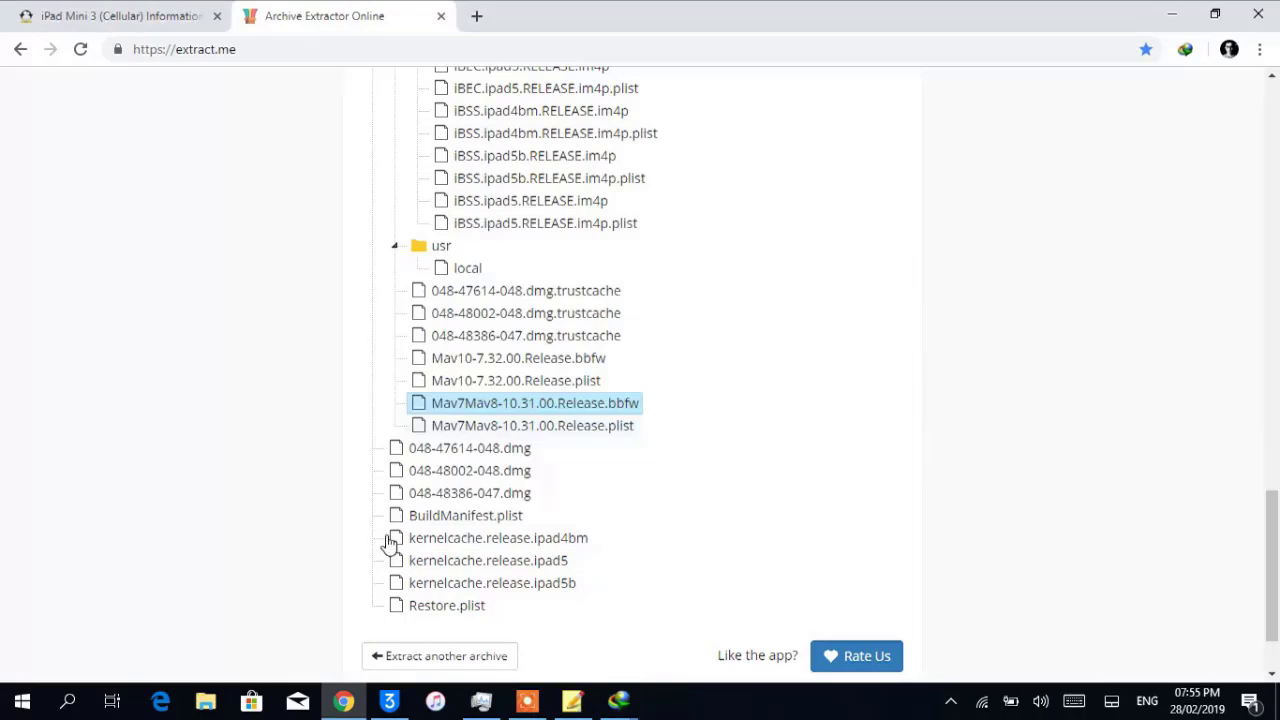
Step: Search Google for "github.com:iRestore" in a new browser tab and open the iRestore repository offering a futurerestore GUI for Windows
left_click(476, 16)
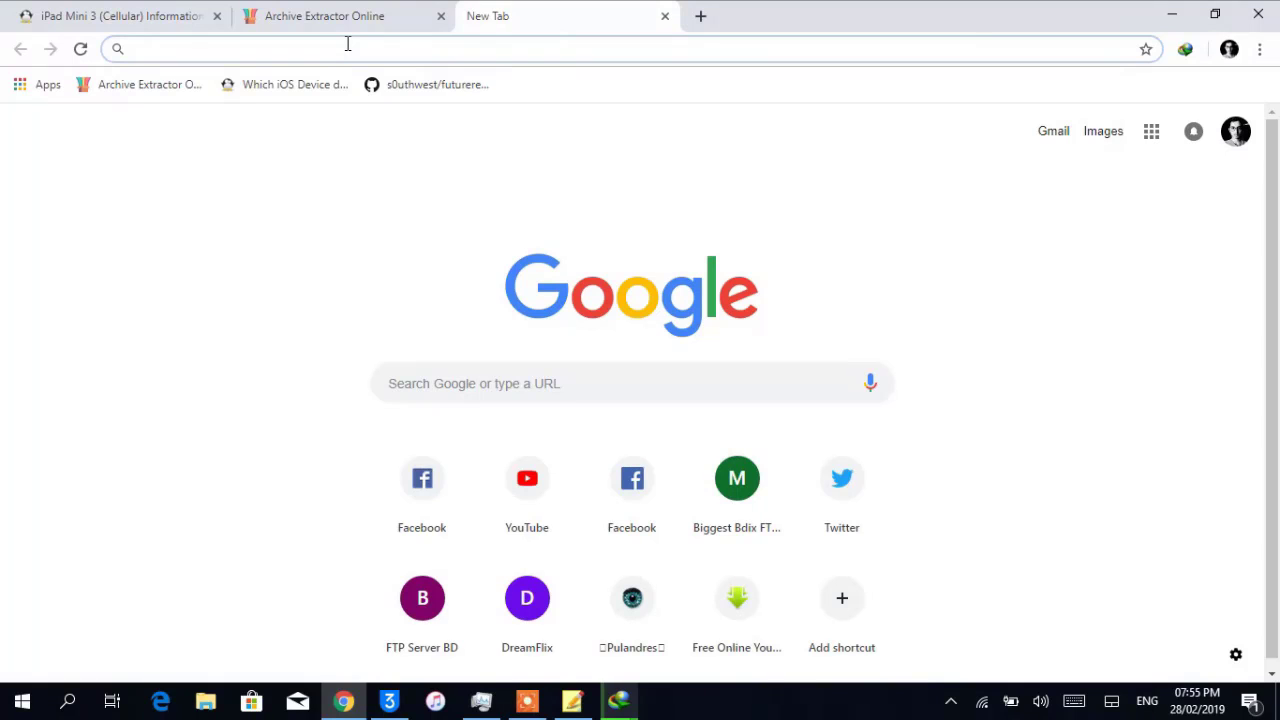
type("gi")
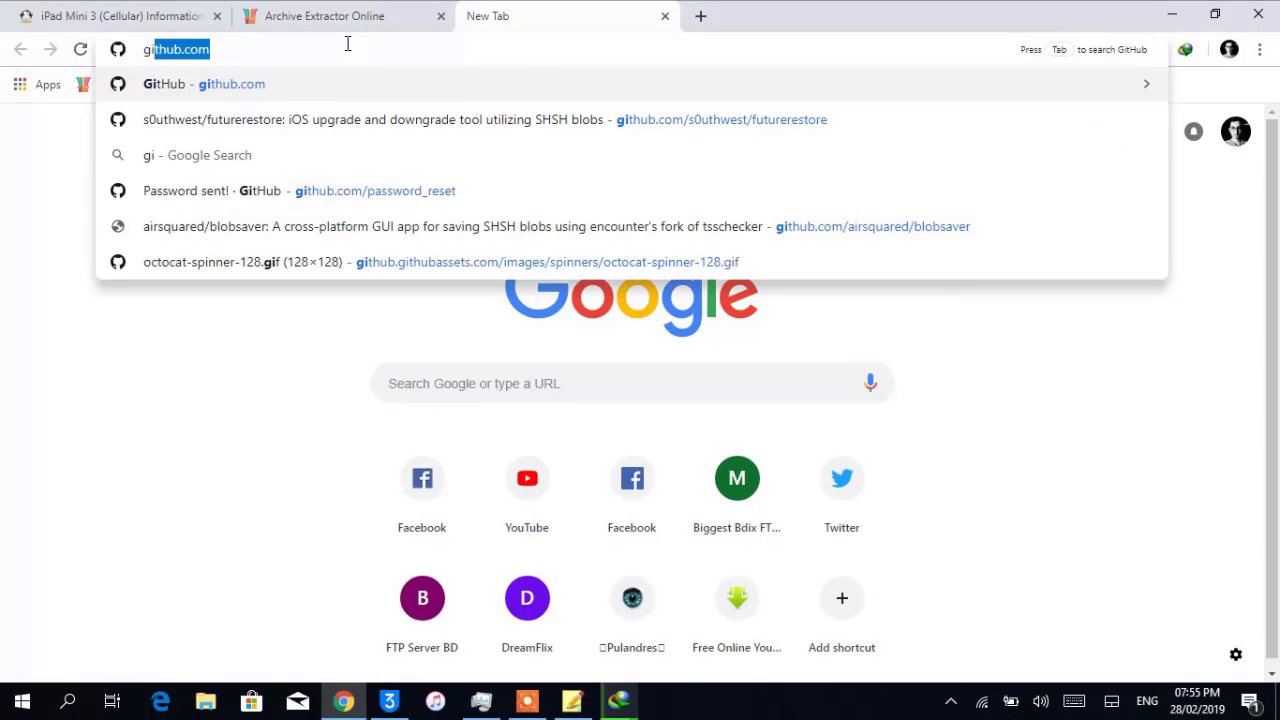
type("thub.com:iRestore")
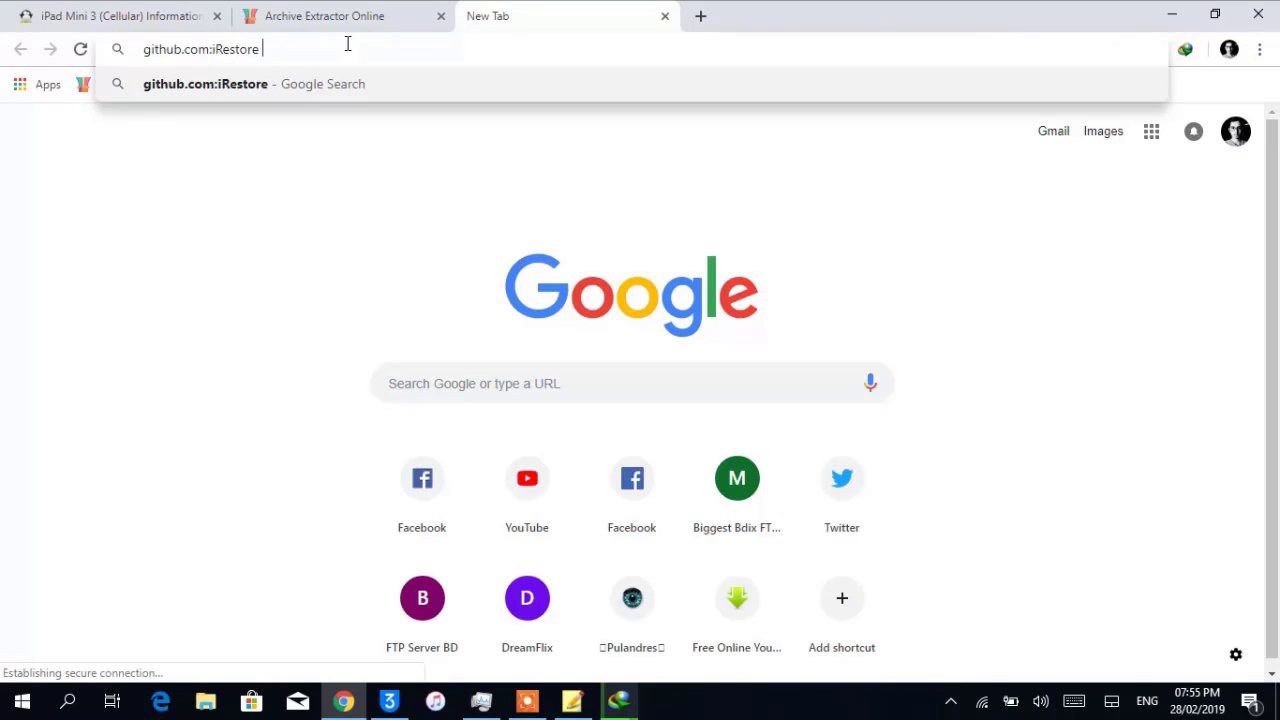
key("Return")
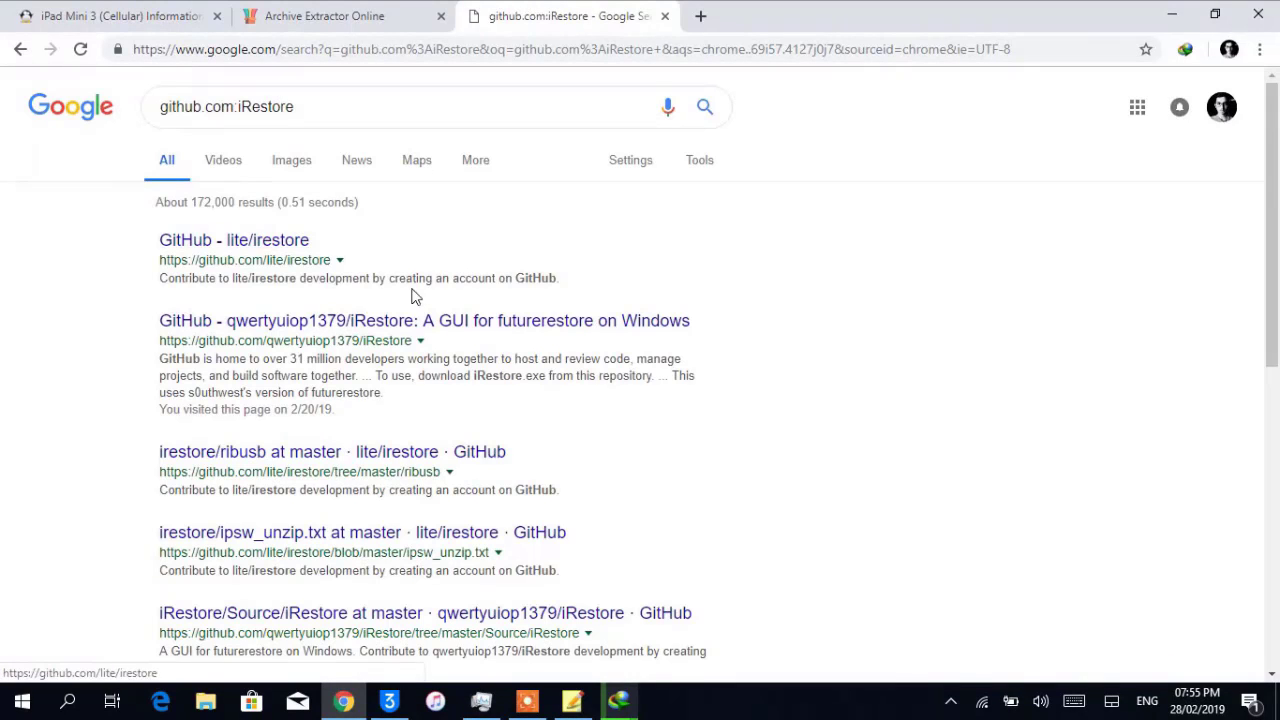
left_click(378, 328)
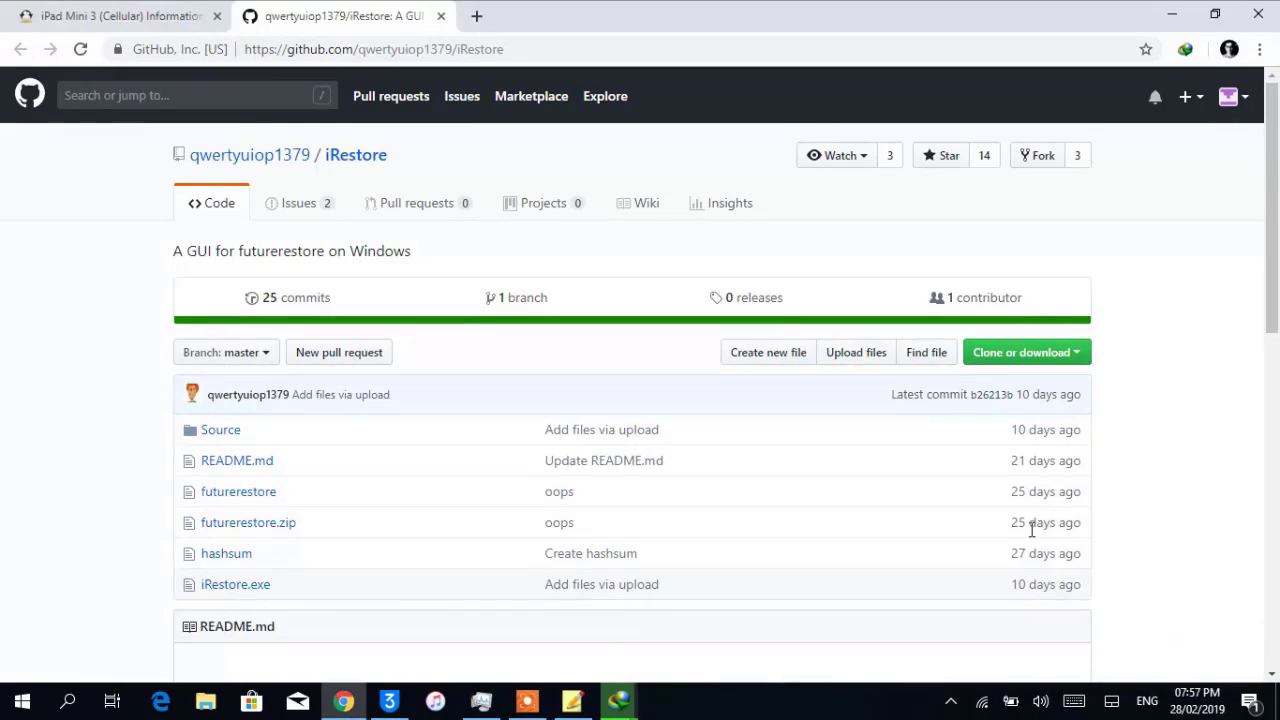
Step: Request the iRestore repository as a ZIP download from GitHub
scroll(1012, 280, "down", 1)
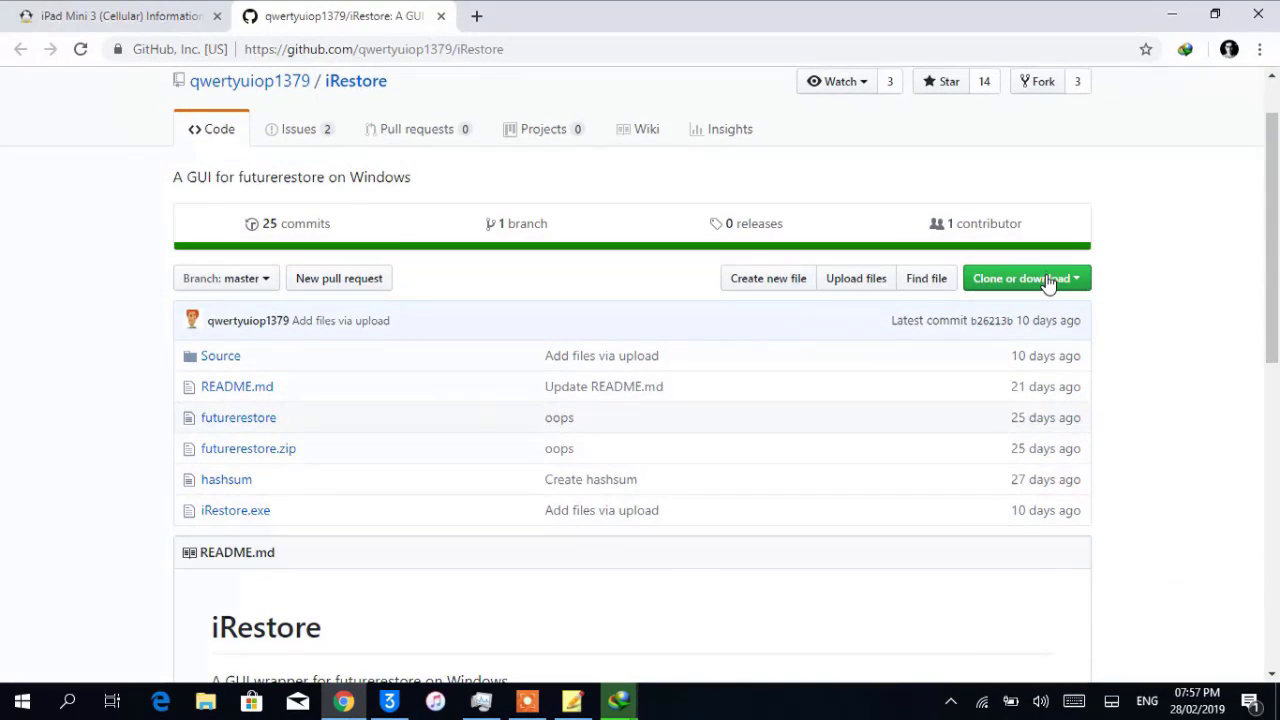
left_click(1046, 280)
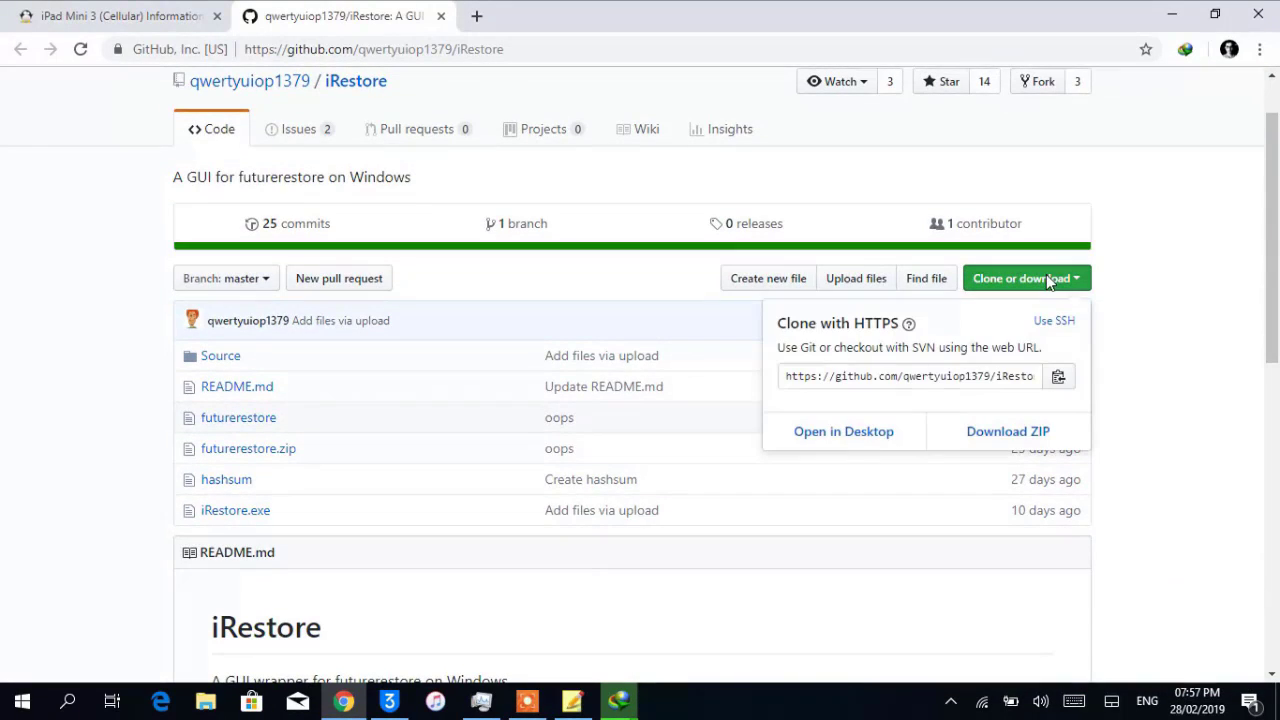
left_click(1040, 430)
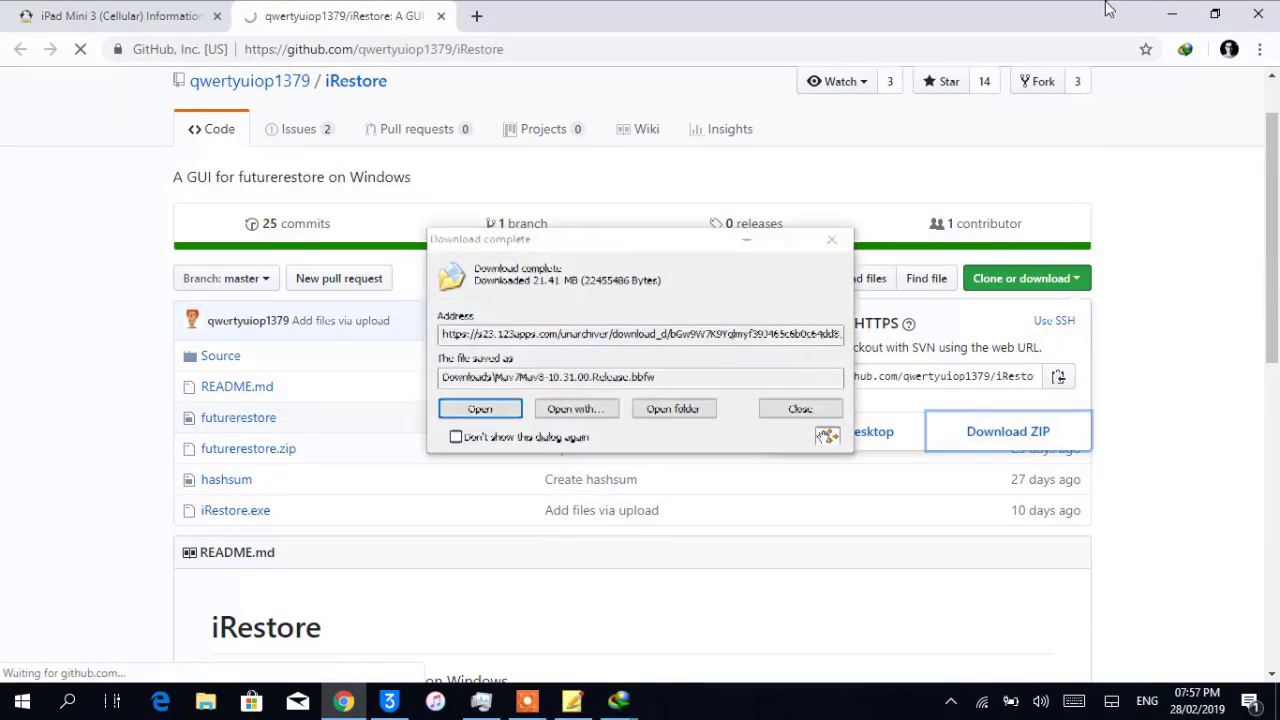
Step: Minimize the browser and plist editor, move the downloaded Mav7Mav8-10.31.00.Release.bbfw onto the desktop, and close its download window
left_click(1172, 14)
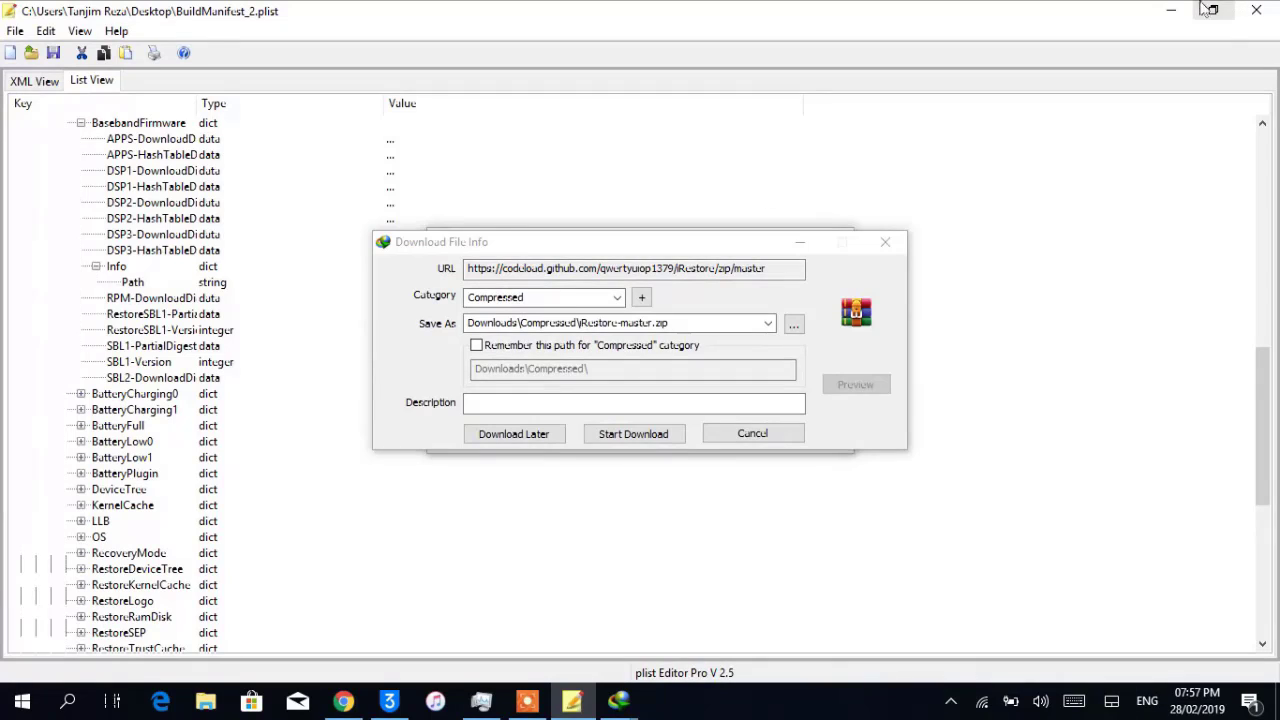
left_click(1172, 11)
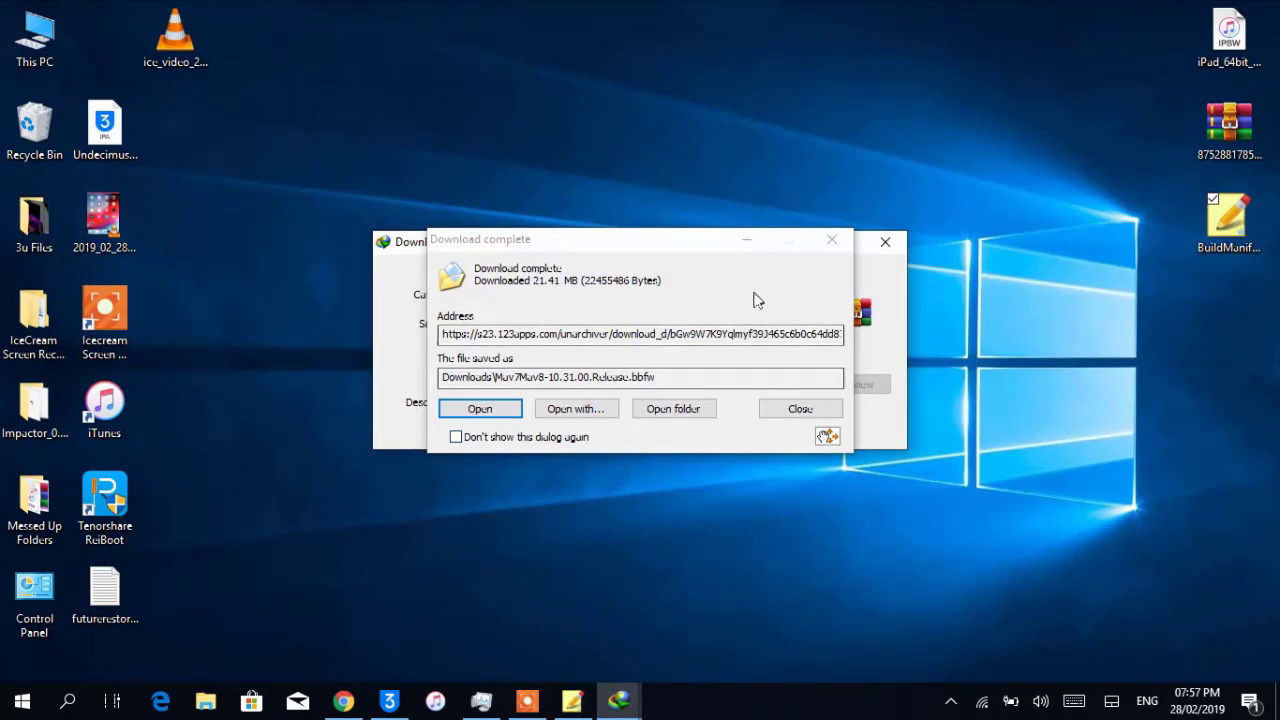
left_click(827, 440)
left_click_drag(1232, 310, 1230, 308)
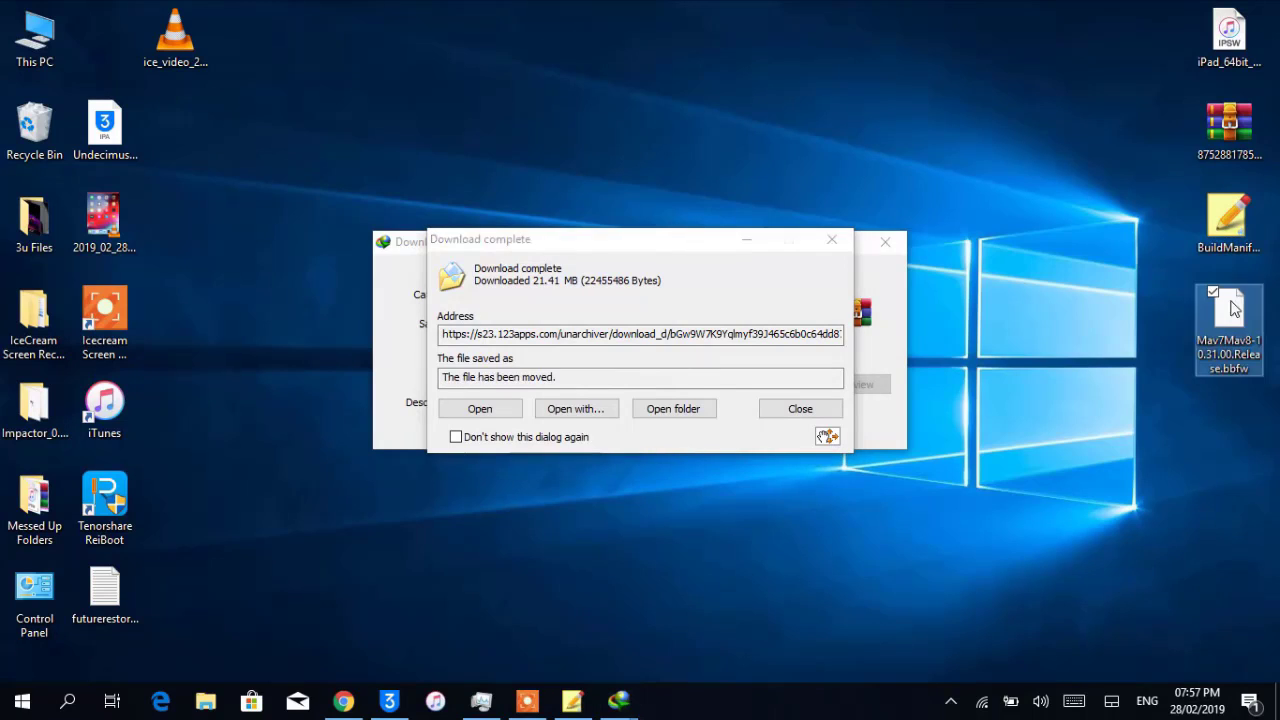
left_click(828, 245)
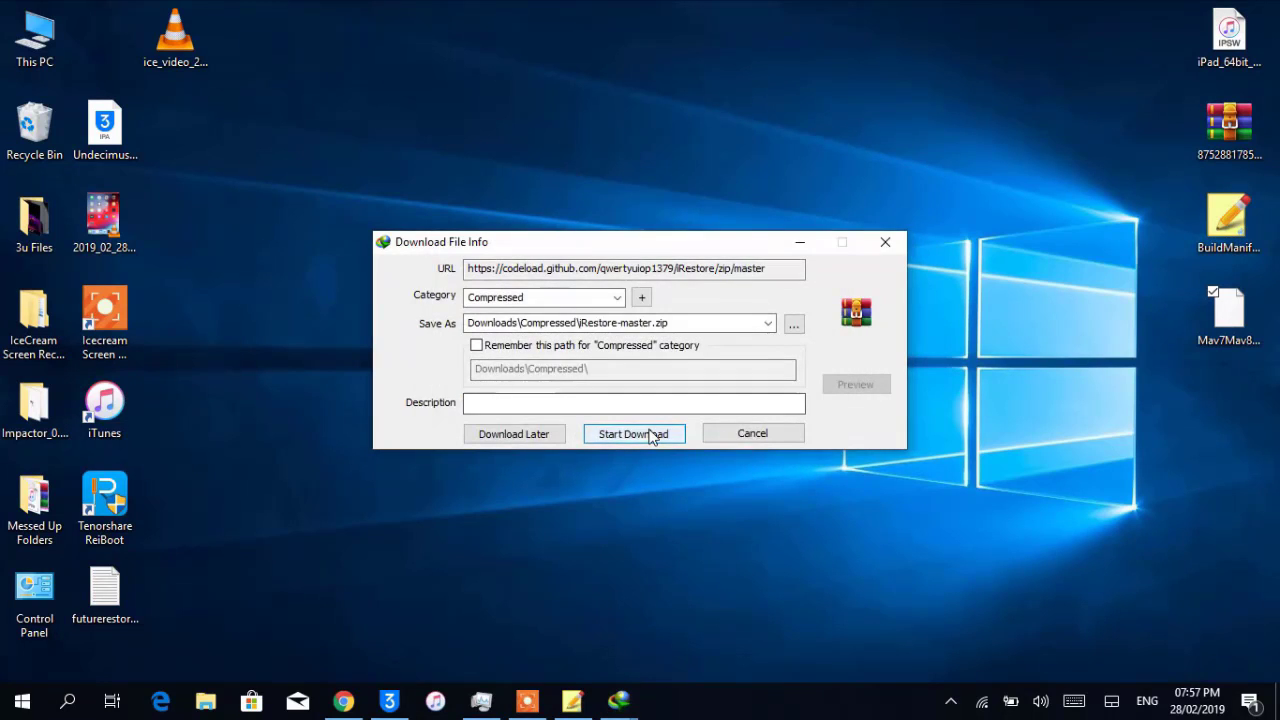
Step: Download iRestore-master.zip, move the SEP firmware and the iRestore archive onto the desktop, and close the download window
left_click(711, 432)
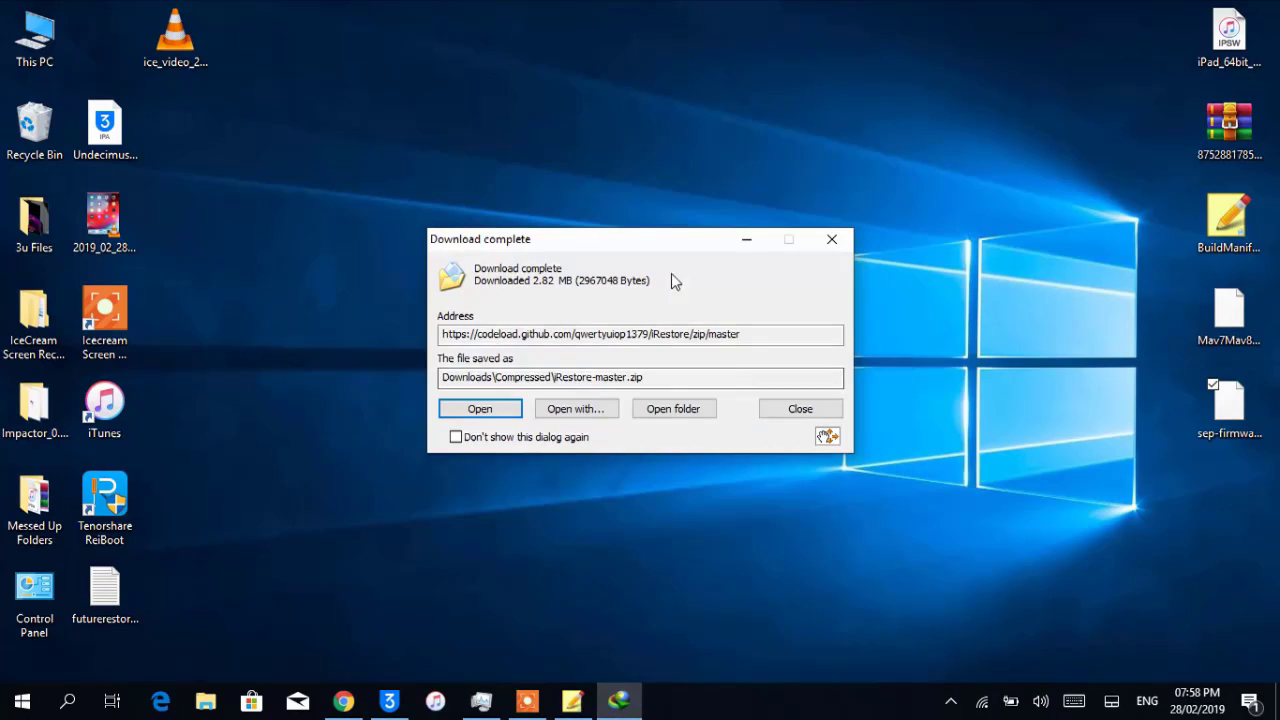
left_click_drag(820, 434, 1232, 516)
left_click(829, 241)
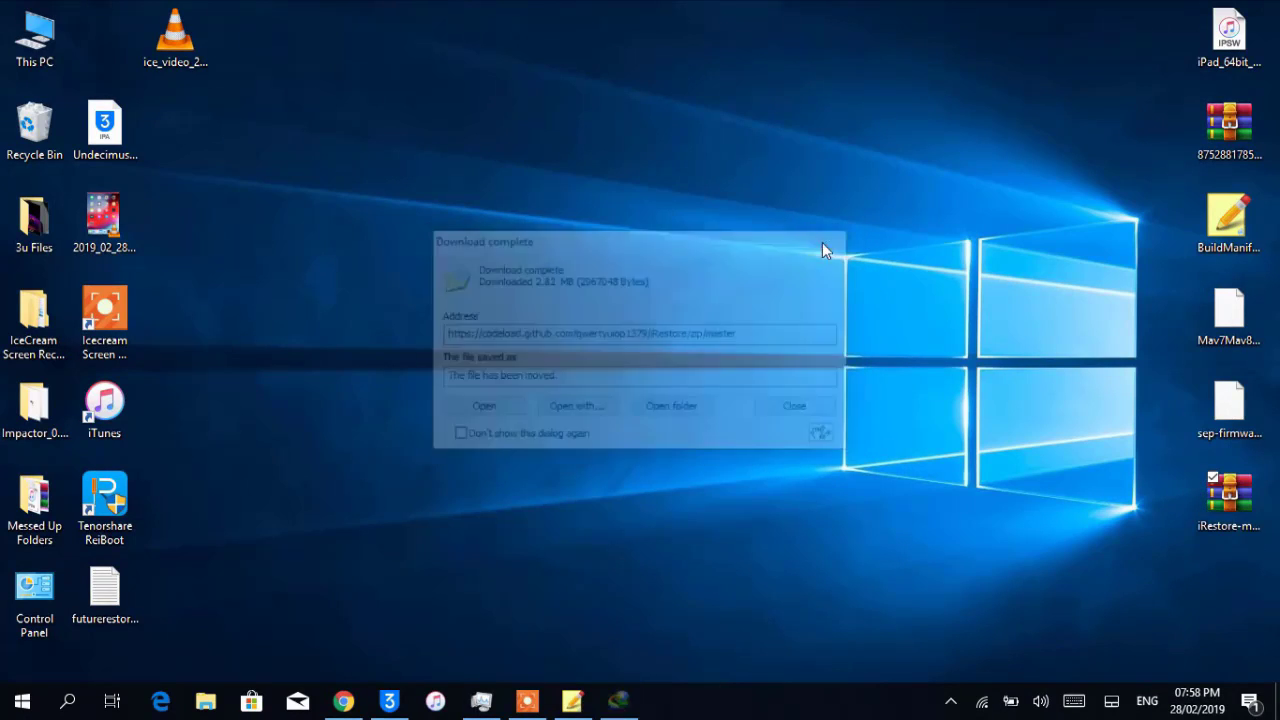
Step: Extract the blobs-all ZIP archive into its own folder and place that folder beside the IPSW file on the desktop
left_click(1245, 132)
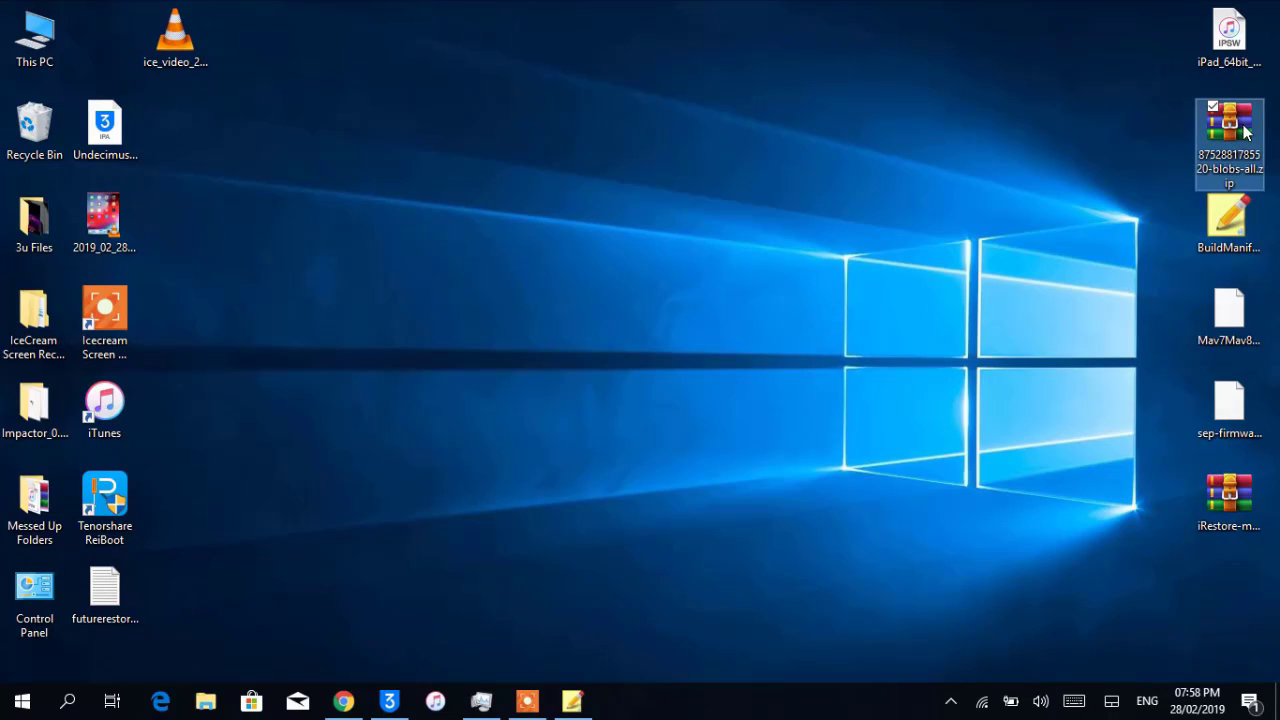
right_click(1245, 132)
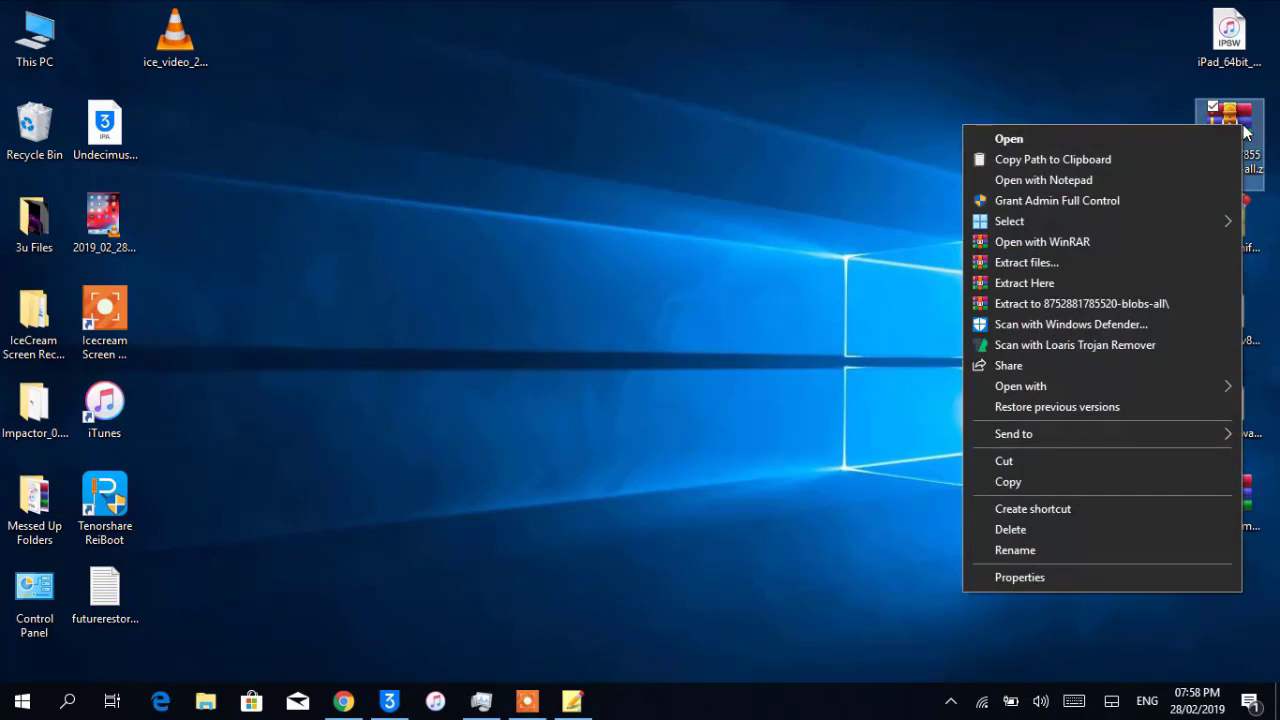
left_click(1052, 263)
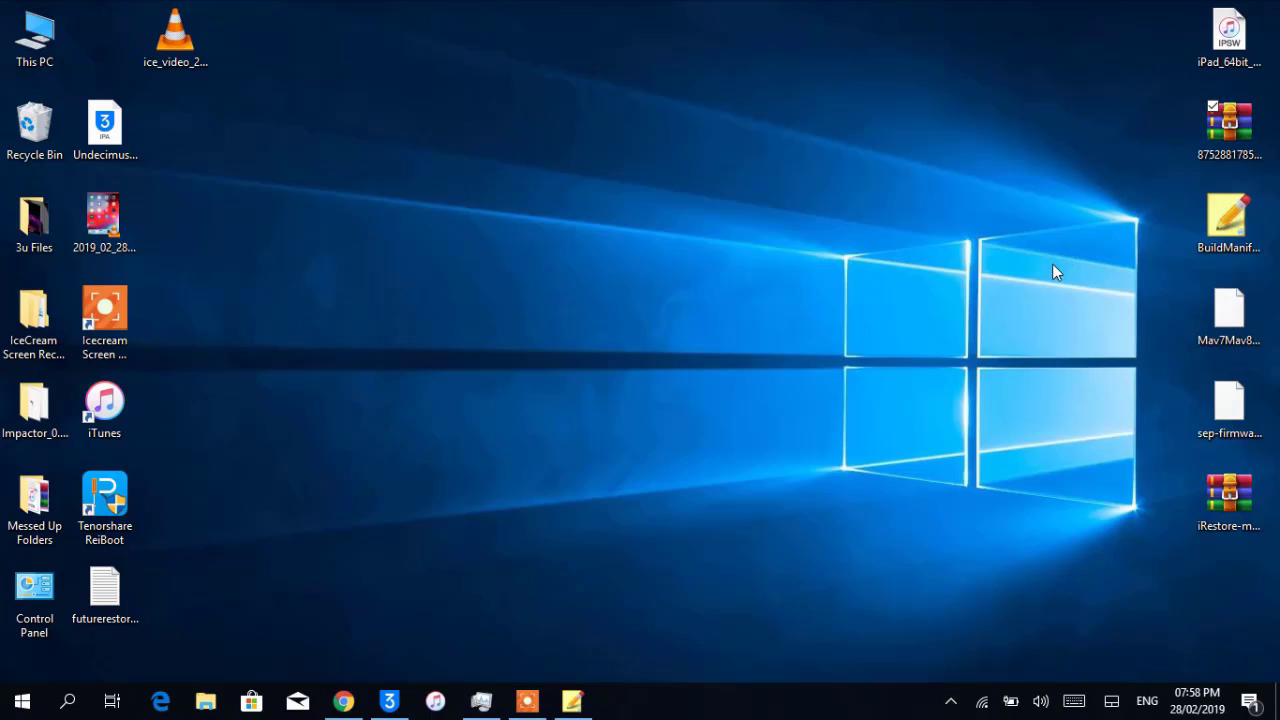
key("Return")
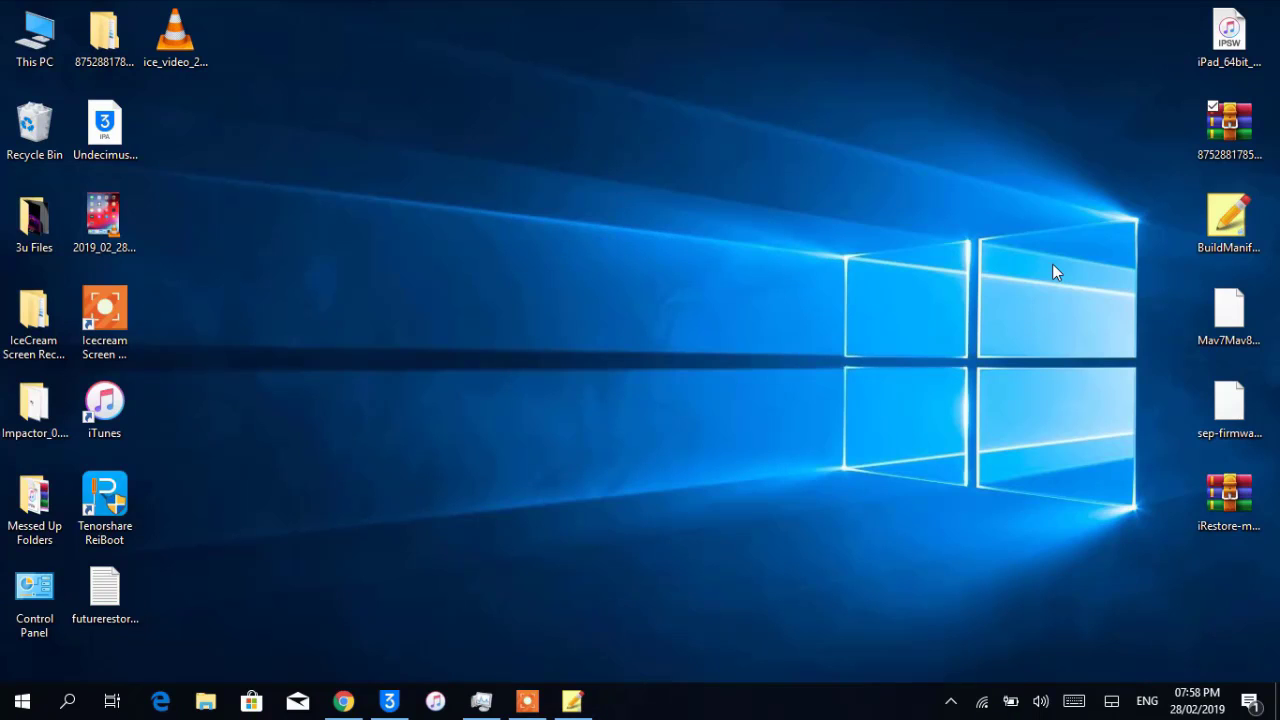
left_click_drag(104, 30, 1127, 58)
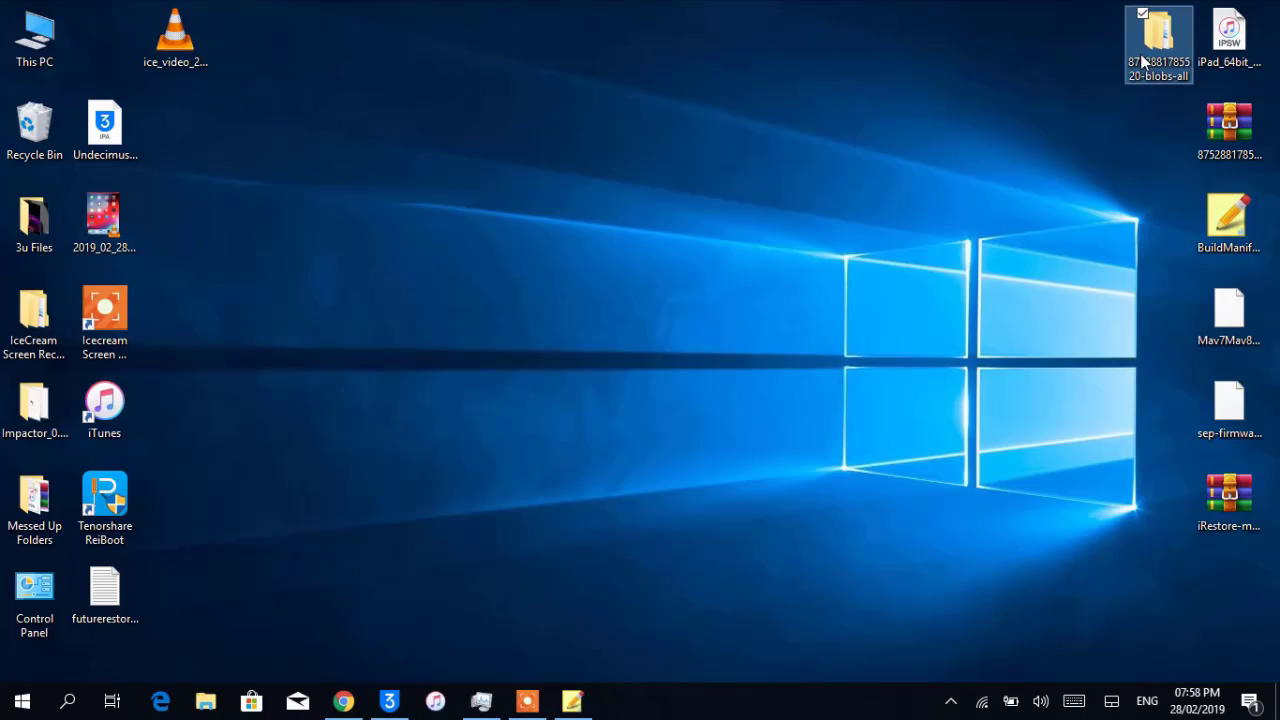
Step: Open the extracted blobs folder down to the noapnonce folder for 12.1.1 and widen the Name column to show full file names
double_click(1143, 62)
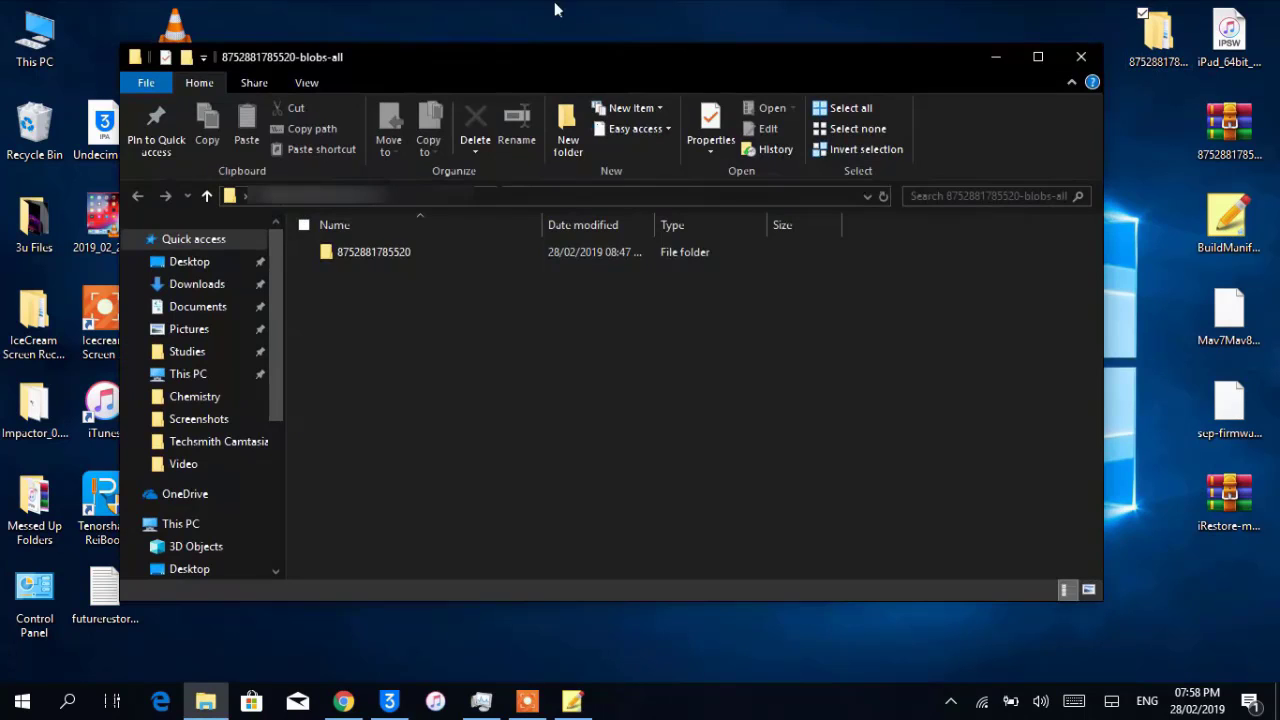
left_click(441, 255)
key("Return")
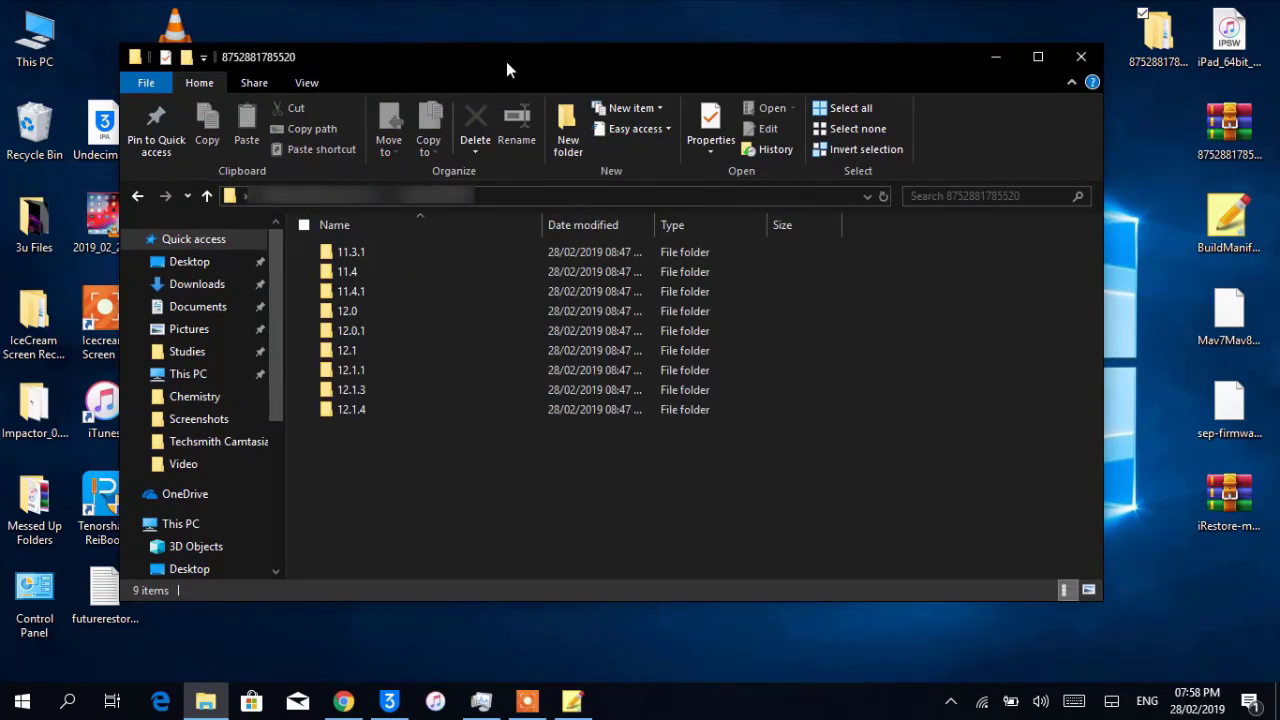
double_click(506, 61)
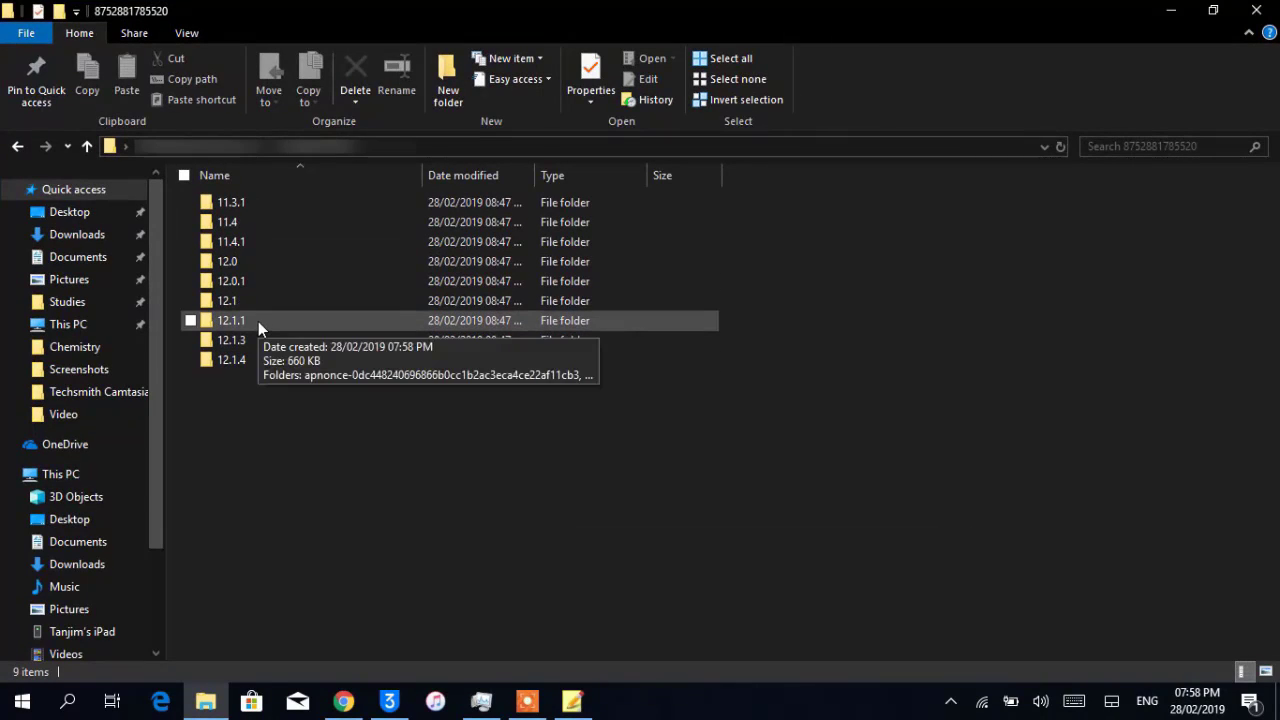
double_click(258, 321)
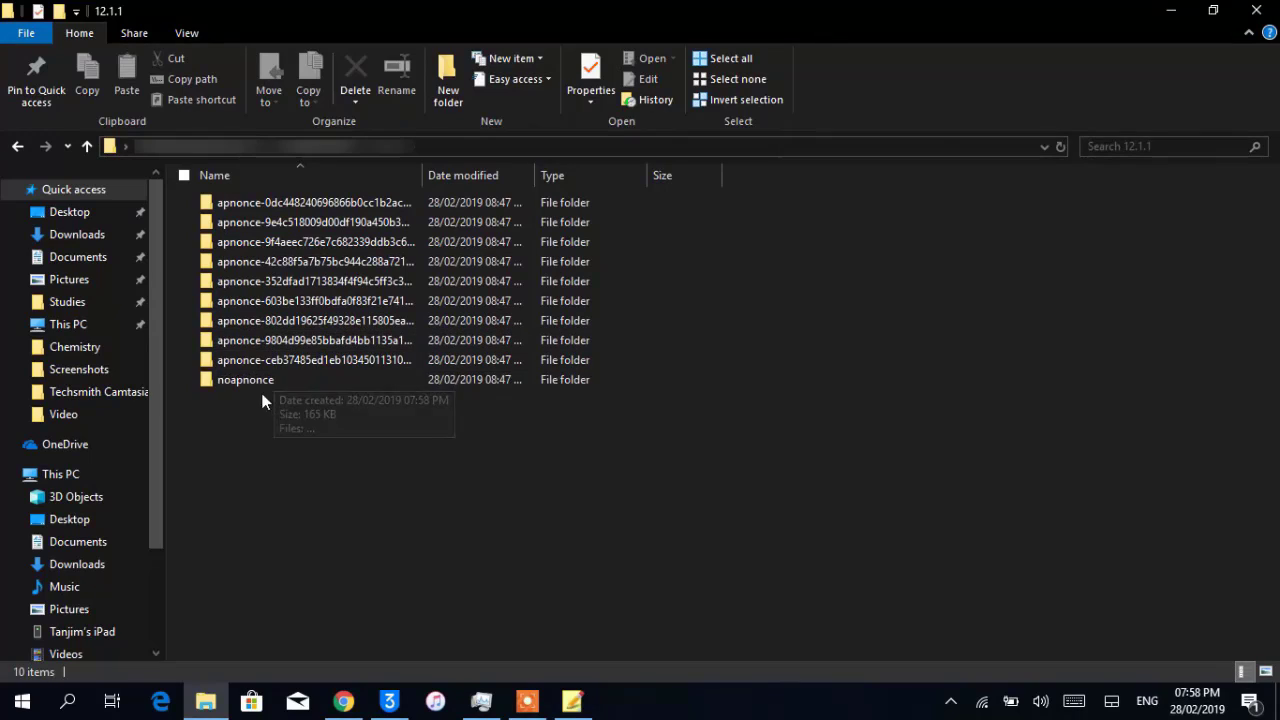
double_click(257, 385)
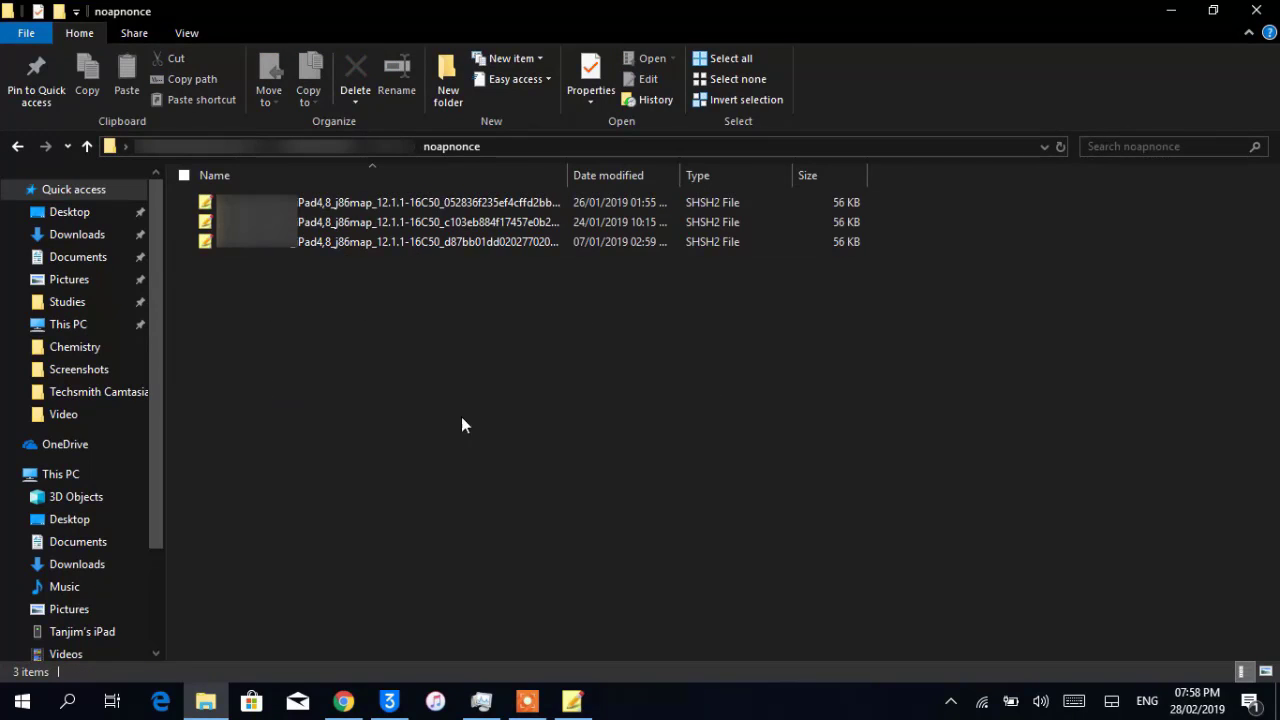
left_click_drag(592, 178, 770, 178)
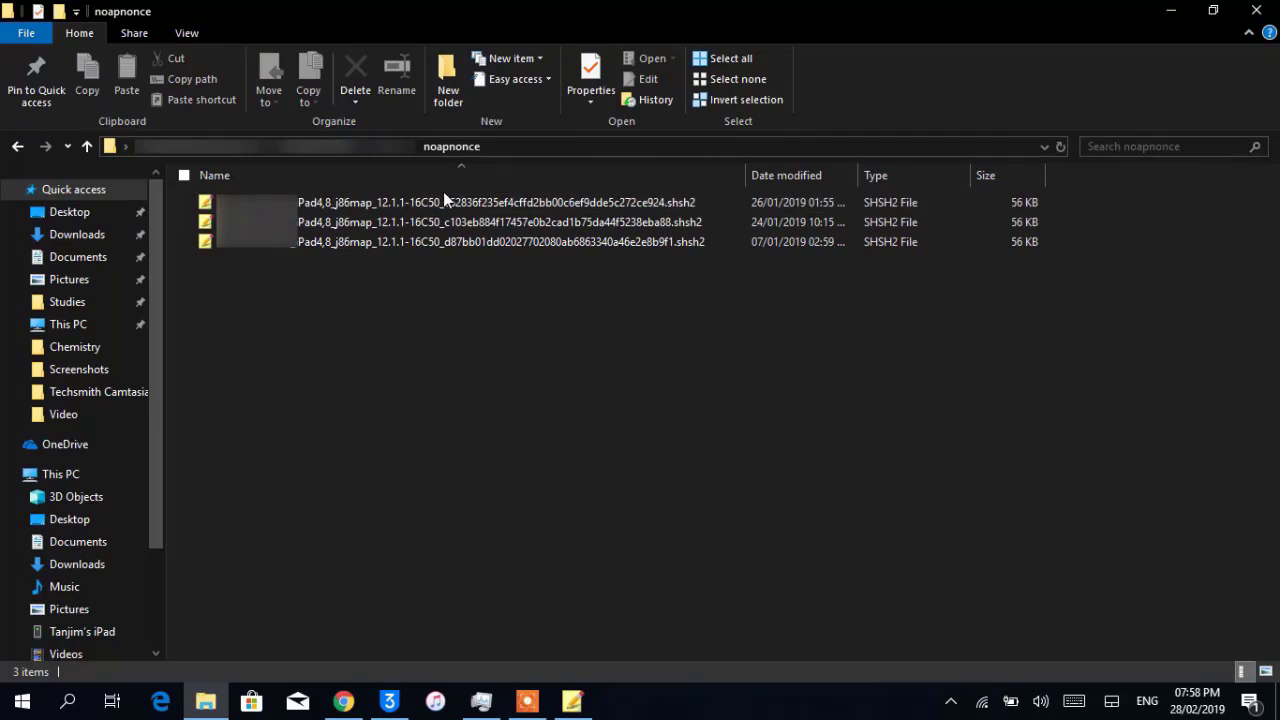
Step: Open the first 12.1.1 SHSH2 file in list view and inspect its generator value, closing the value dialog without changes
left_click(339, 204)
double_click(339, 204)
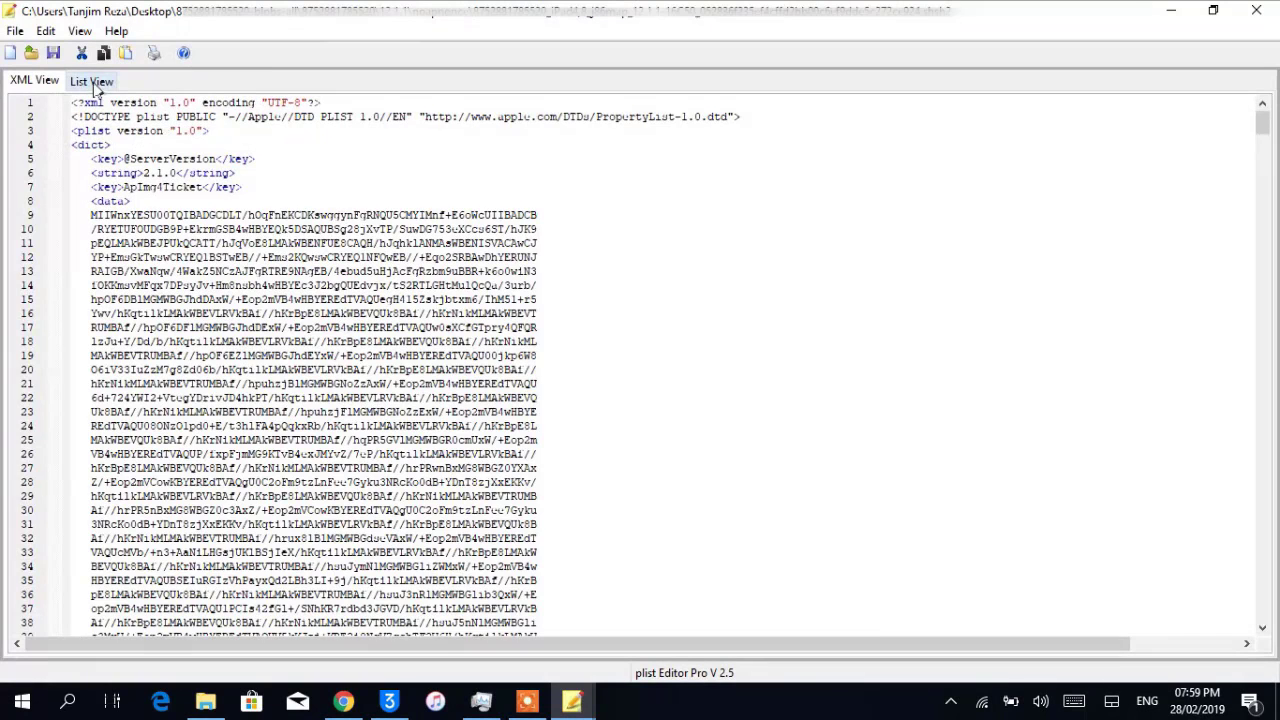
left_click(93, 83)
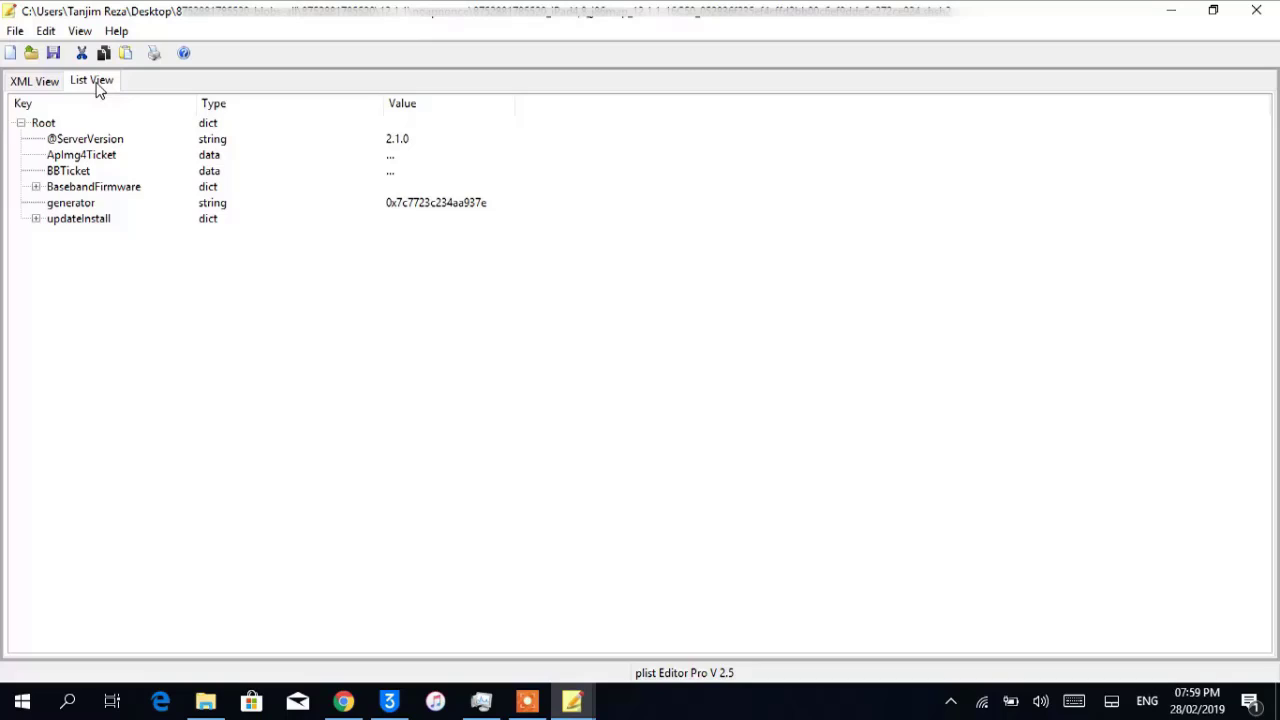
double_click(462, 208)
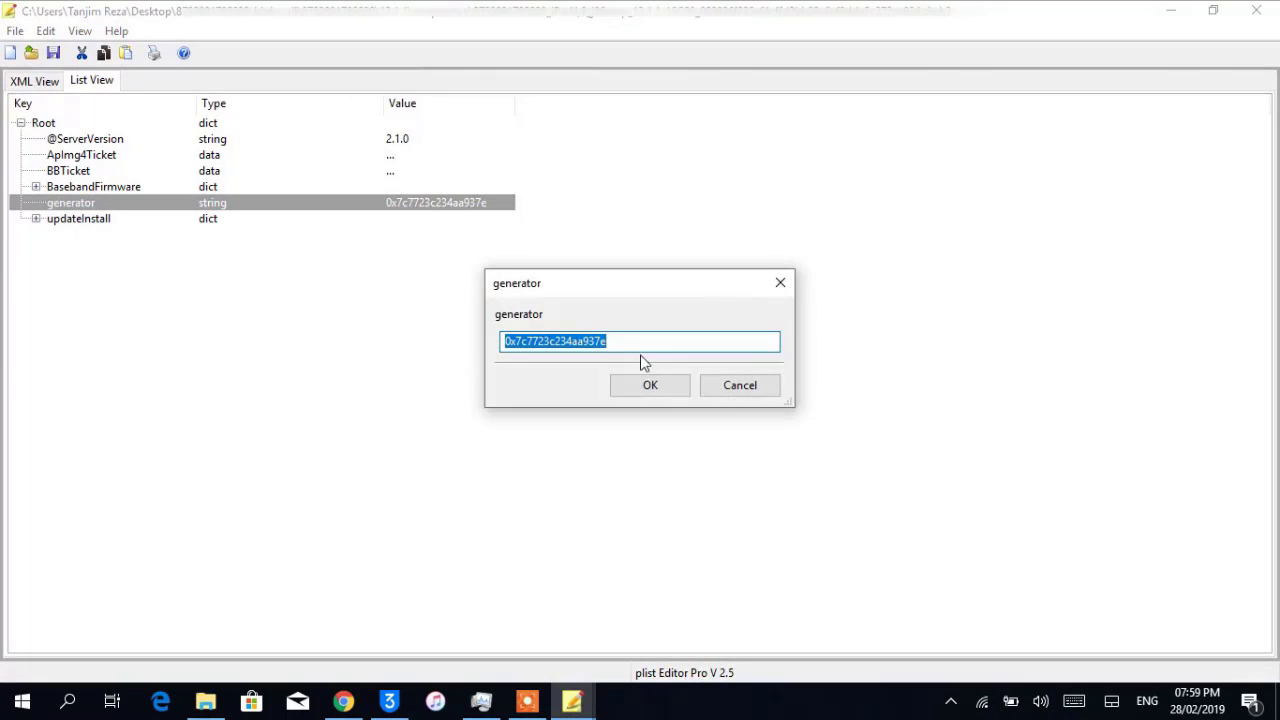
double_click(631, 346)
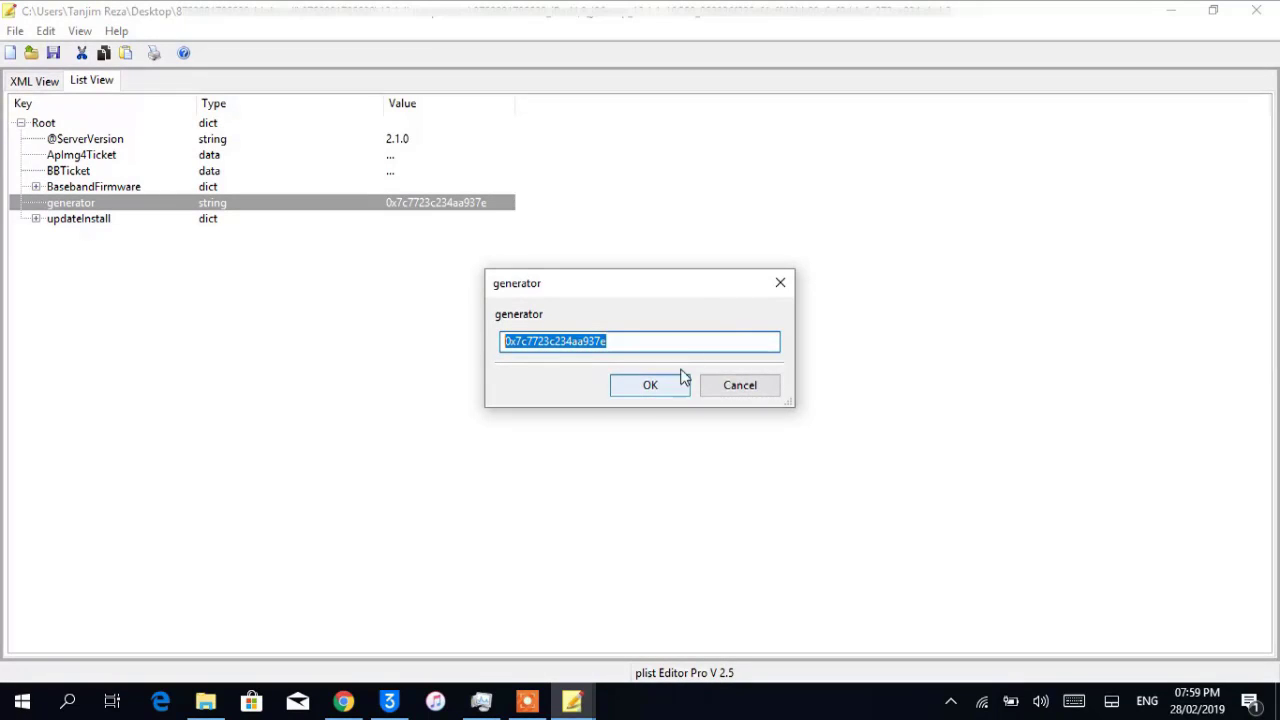
left_click(784, 292)
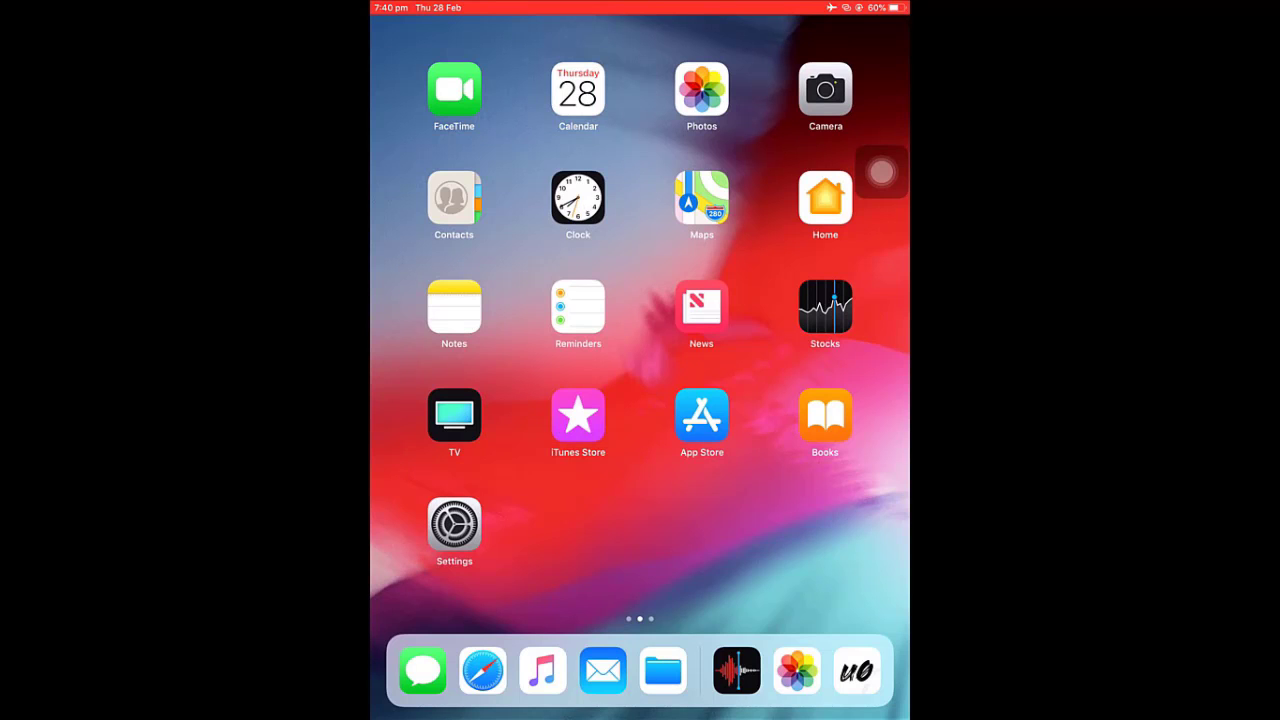
Step: Check the installed iOS version on the iPad's About page in Settings, and return to the home screen
left_click(454, 524)
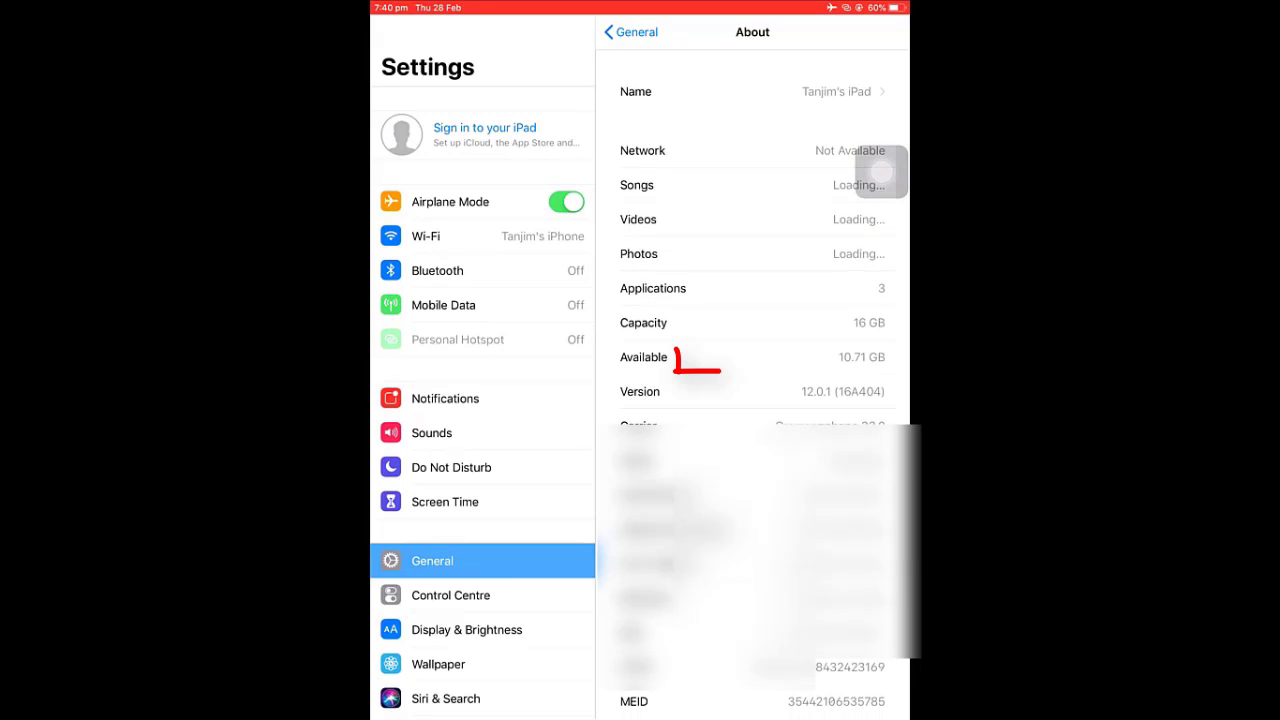
left_click_drag(640, 715, 640, 450)
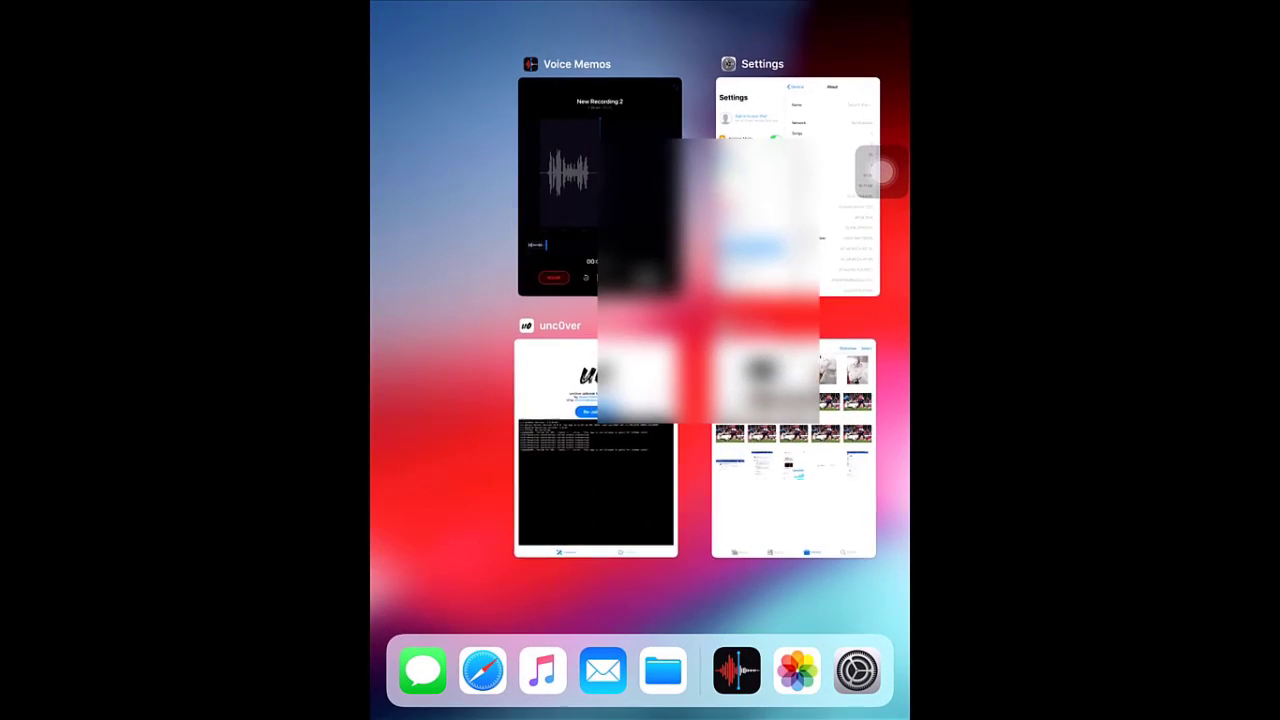
left_click(640, 600)
Step: Open unc0ver's settings, inspect the Boot Nonce field without entering a new value, dismiss the alert, and return to the Jailbreak page
left_click_drag(780, 450, 480, 450)
left_click(452, 306)
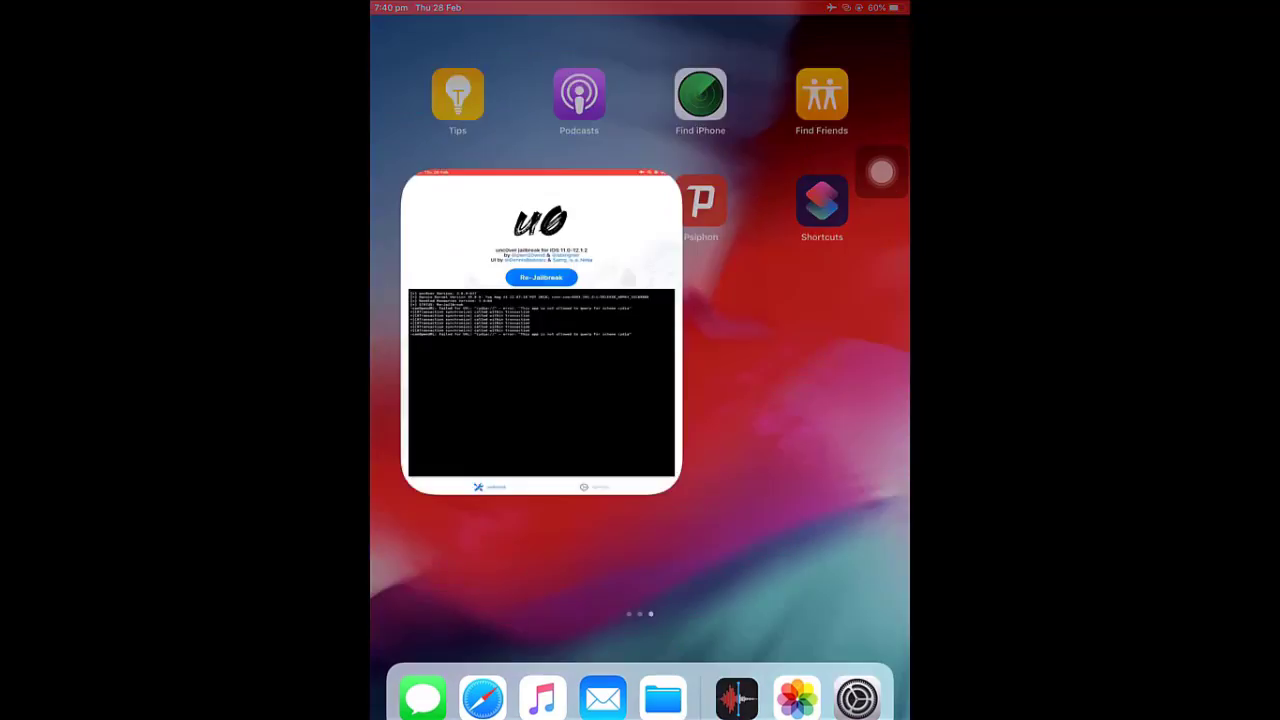
left_click(740, 702)
mouse_move(368, 208)
left_mouse_down()
mouse_move(850, 258)
mouse_move(706, 206)
mouse_move(900, 210)
left_mouse_up()
left_click(836, 231)
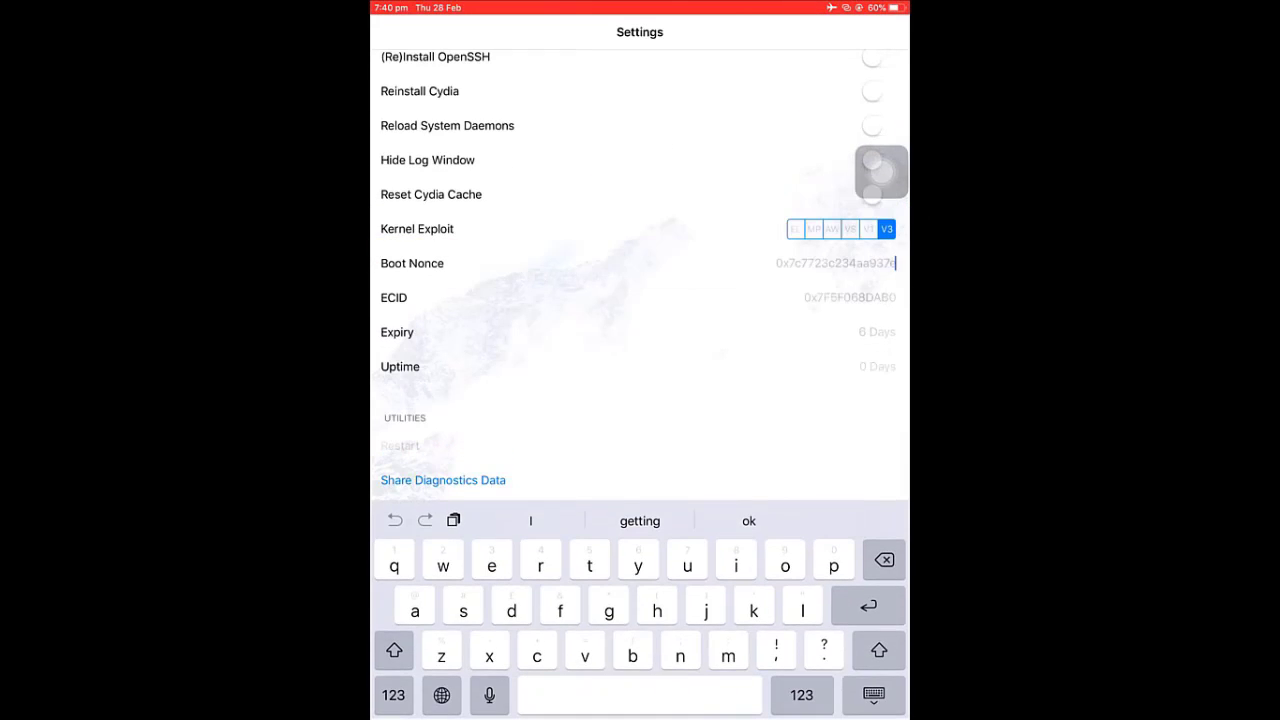
left_click(873, 694)
left_click(640, 394)
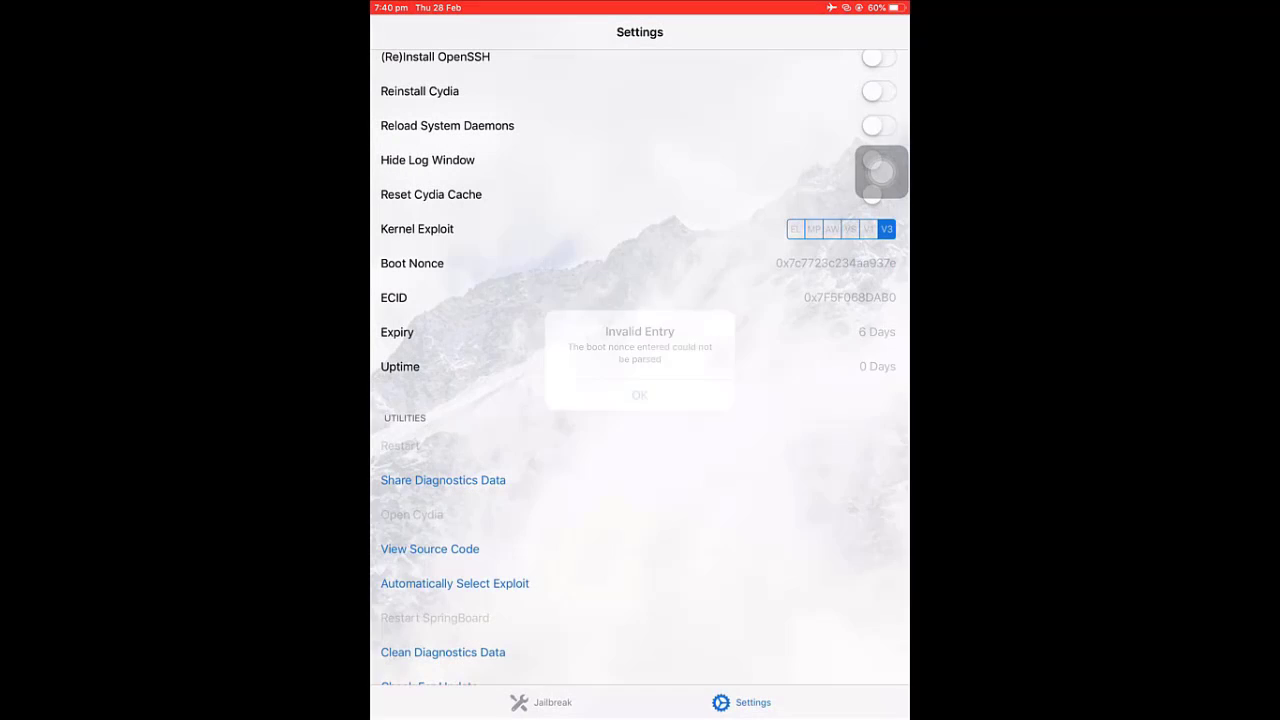
left_click(540, 702)
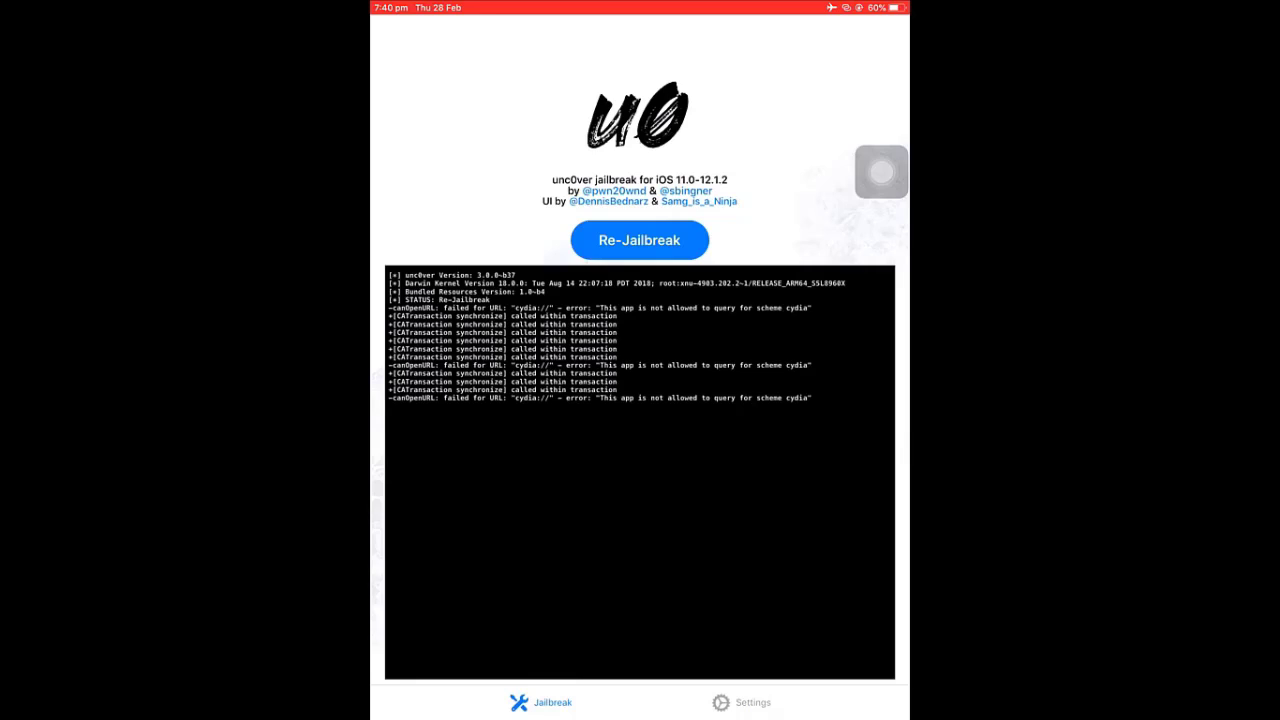
left_click_drag(880, 5, 880, 200)
left_click(703, 334)
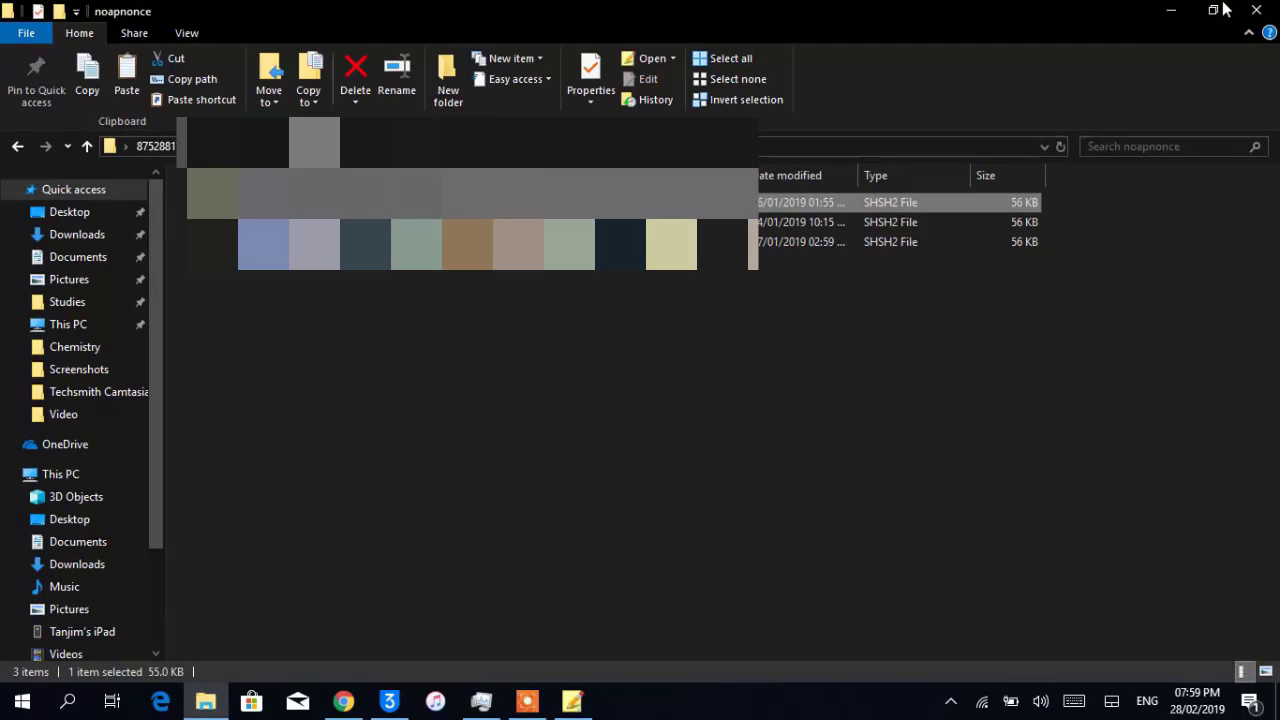
Step: Close the noapnonce folder and paste the copied 12.1.1 SHSH2 file onto the desktop
left_click(1256, 10)
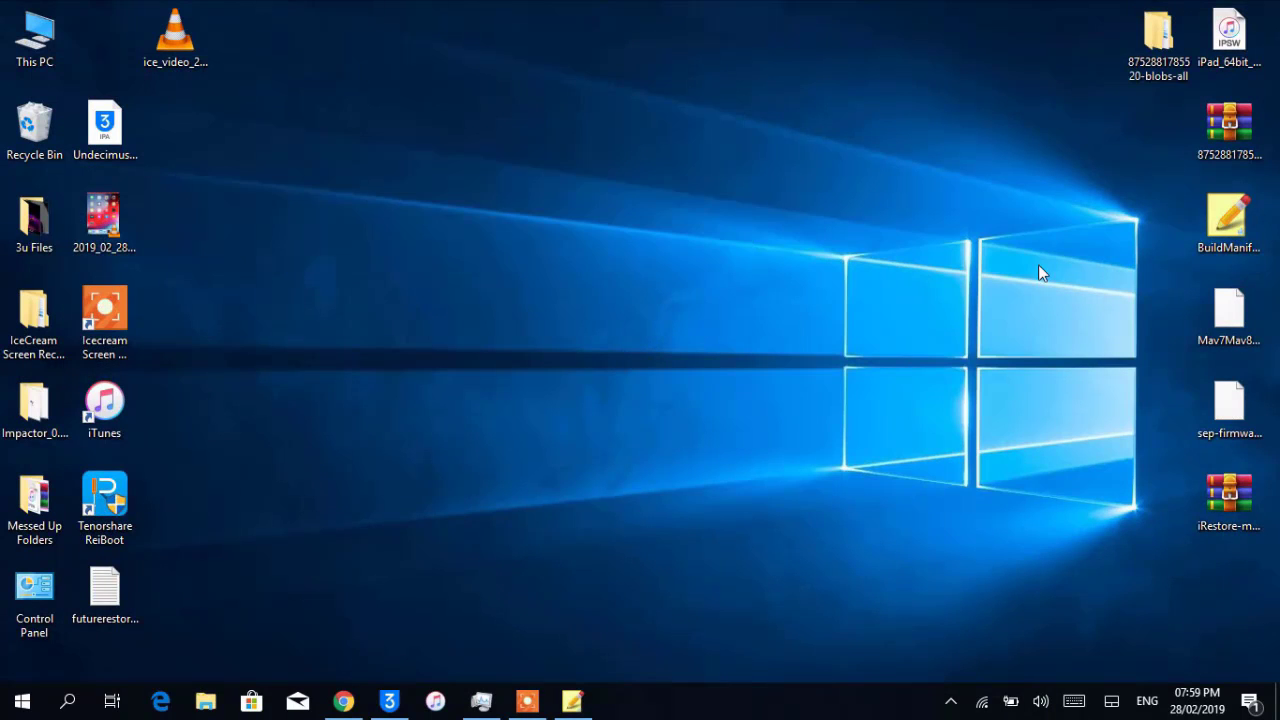
right_click(1038, 264)
left_click(895, 342)
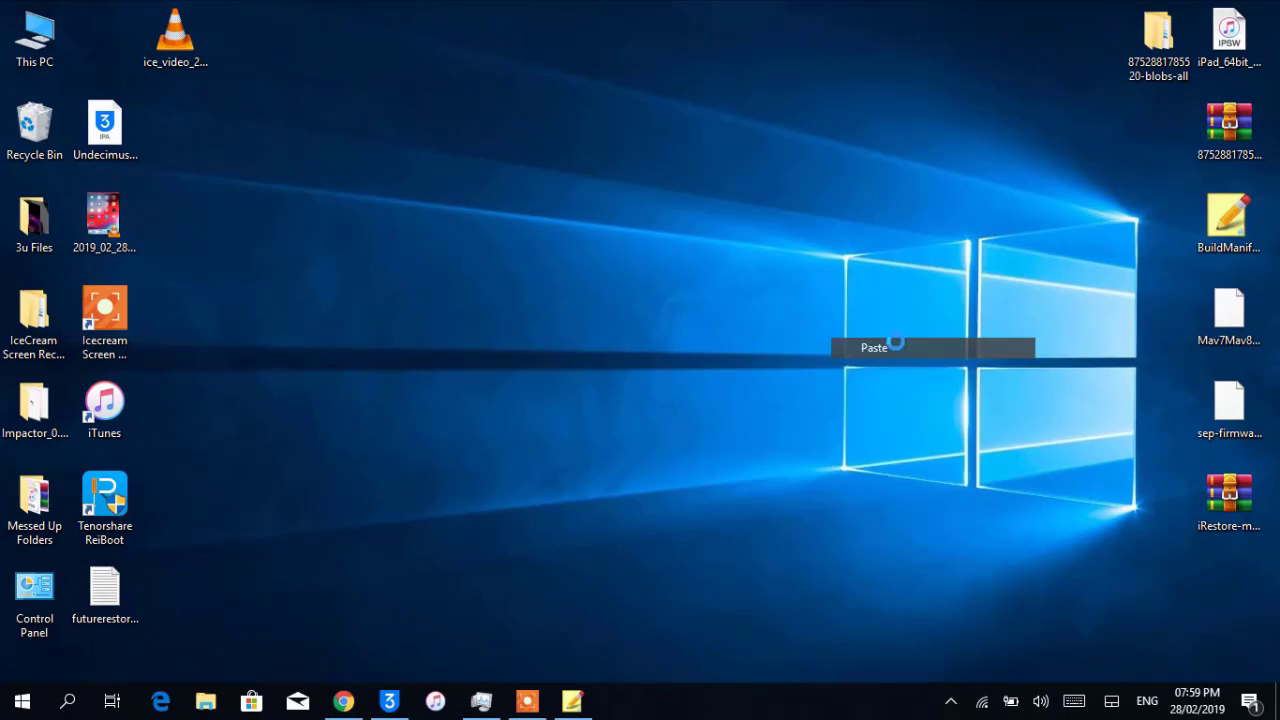
Step: Move the iRestore-master.zip archive to an open area of the desktop and extract it there
left_click(1229, 500)
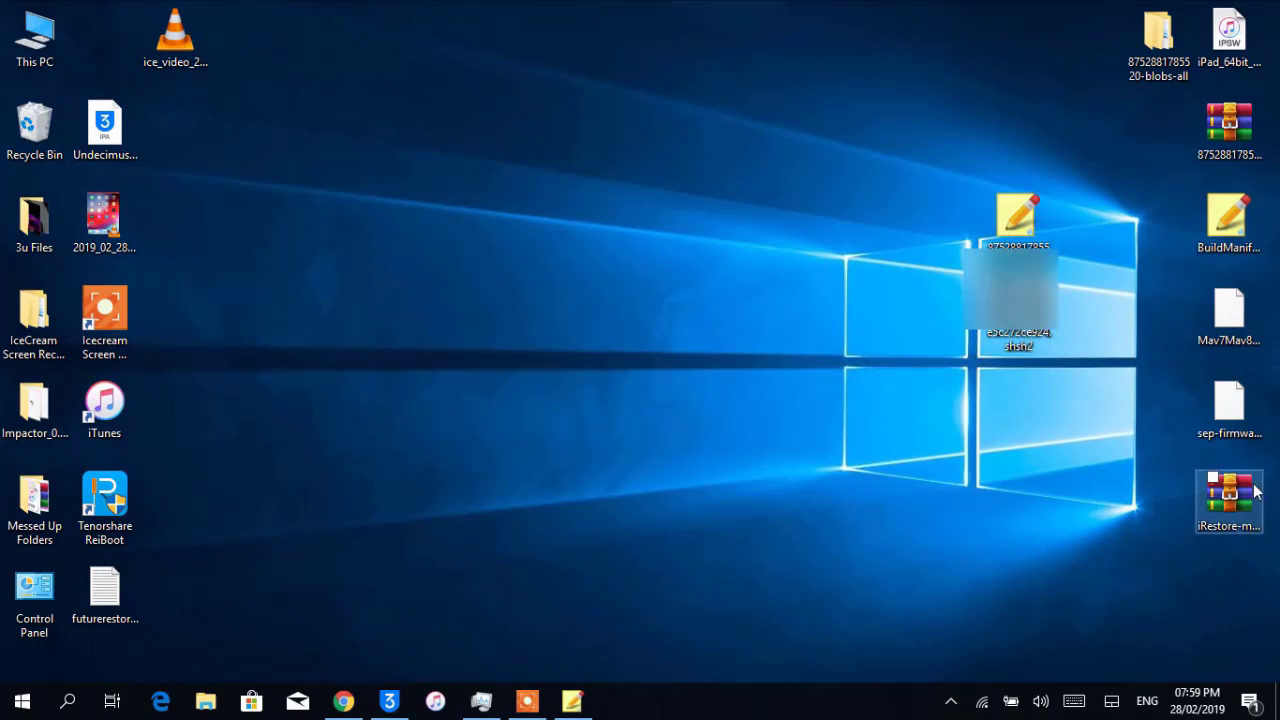
left_click_drag(1233, 507, 906, 66)
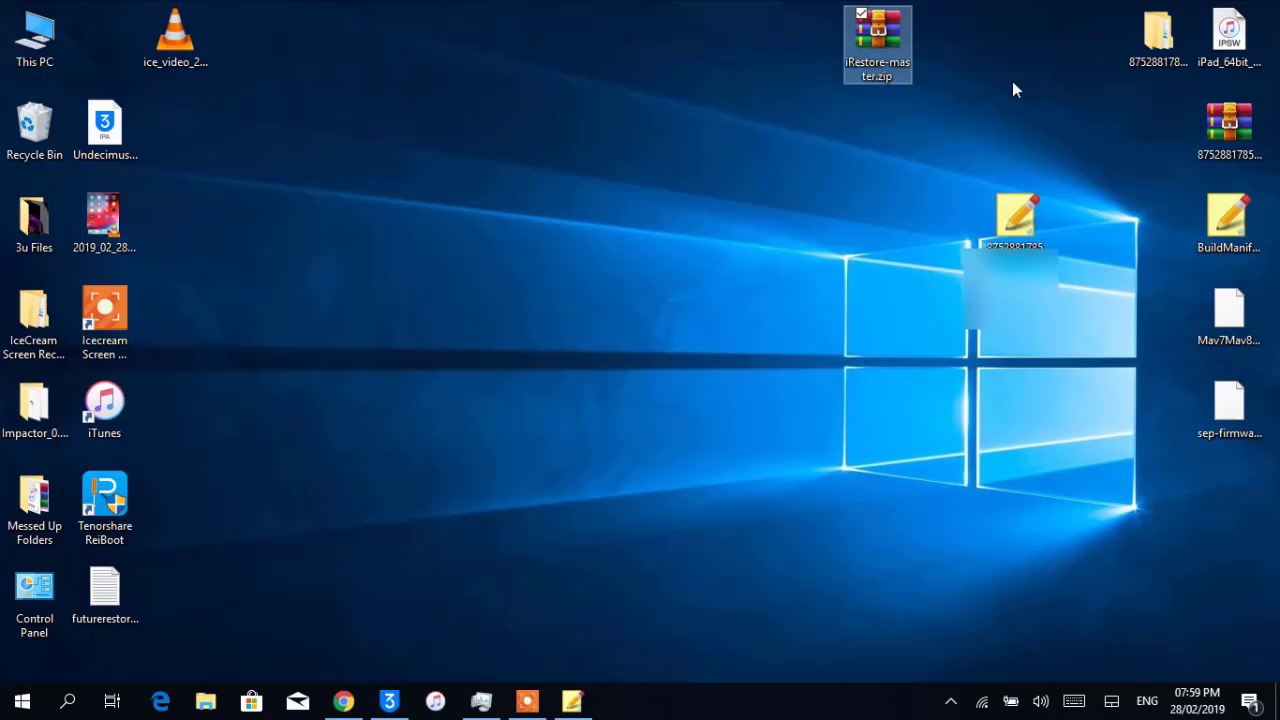
right_click(888, 57)
left_click(699, 193)
key("Return")
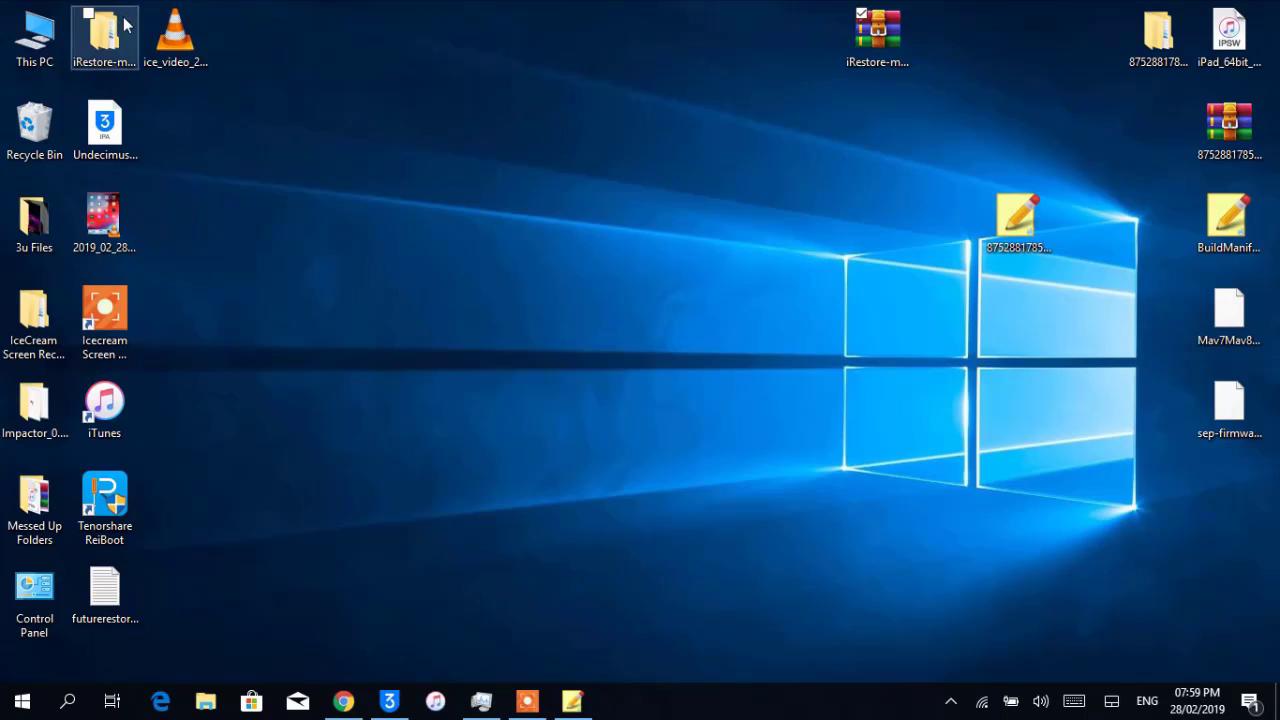
Step: Place the extracted iRestore-master folder beside the blobs folder and return iRestore-master.zip to its previous spot among the desktop files
left_click_drag(110, 34, 1060, 36)
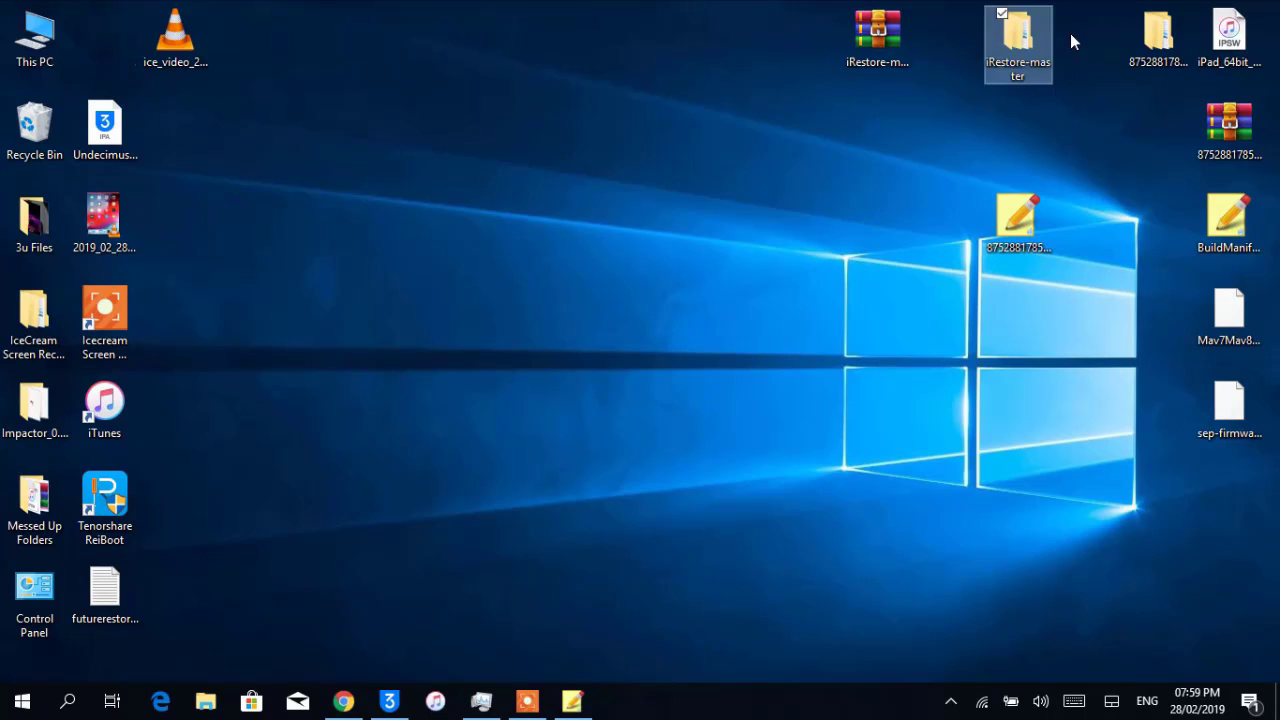
left_click(877, 42)
left_click_drag(877, 40, 1229, 495)
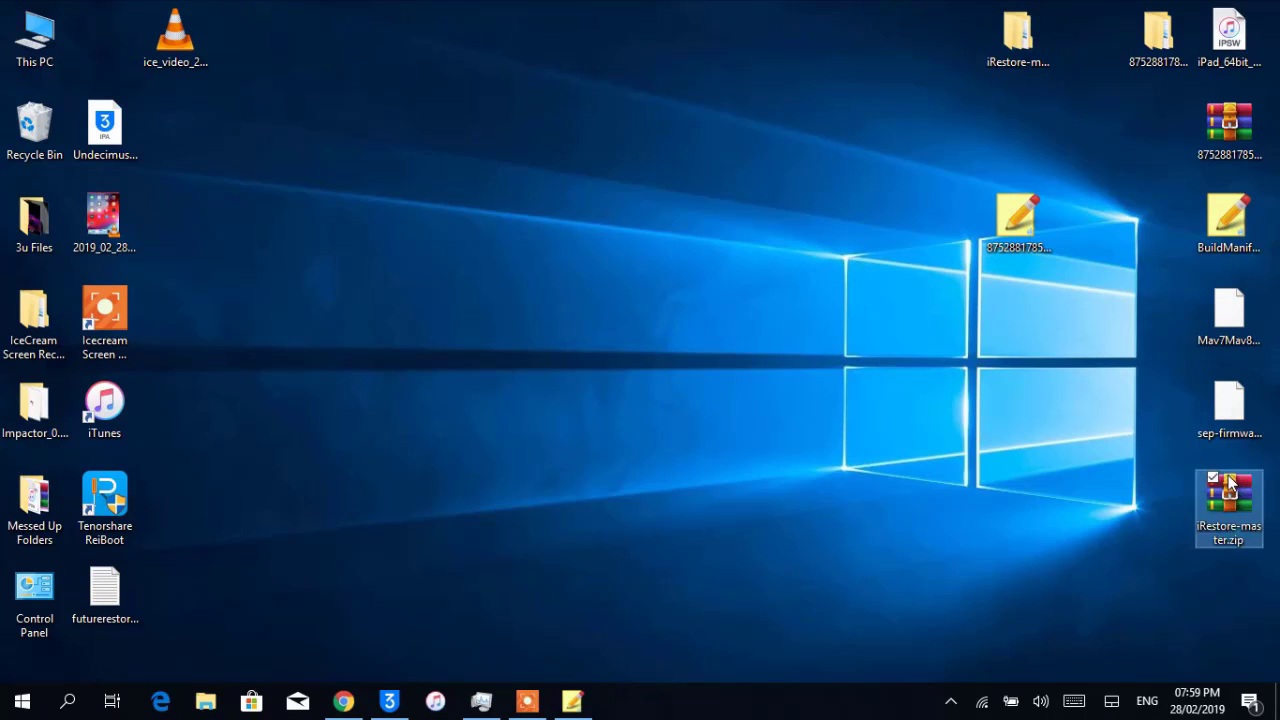
Step: Open the inner iRestore-master folder and restore its window to a smaller size that exposes the desktop files
left_click(1033, 51)
double_click(1033, 51)
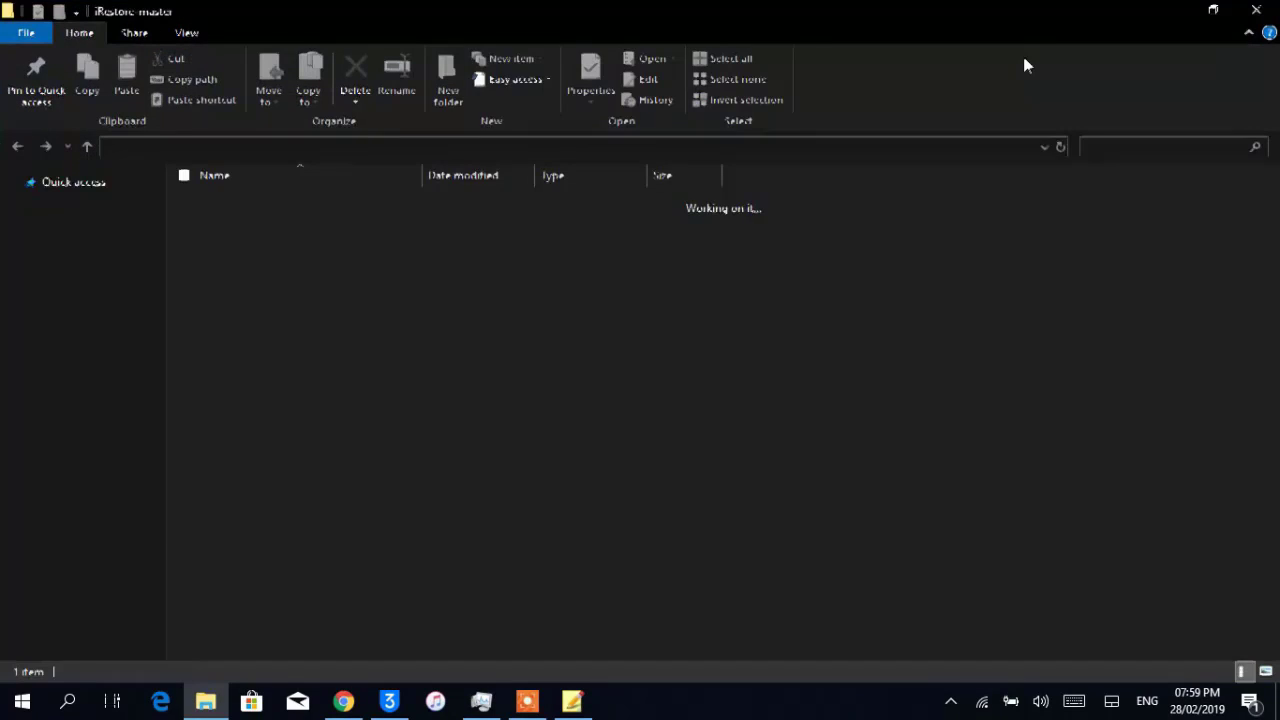
double_click(286, 203)
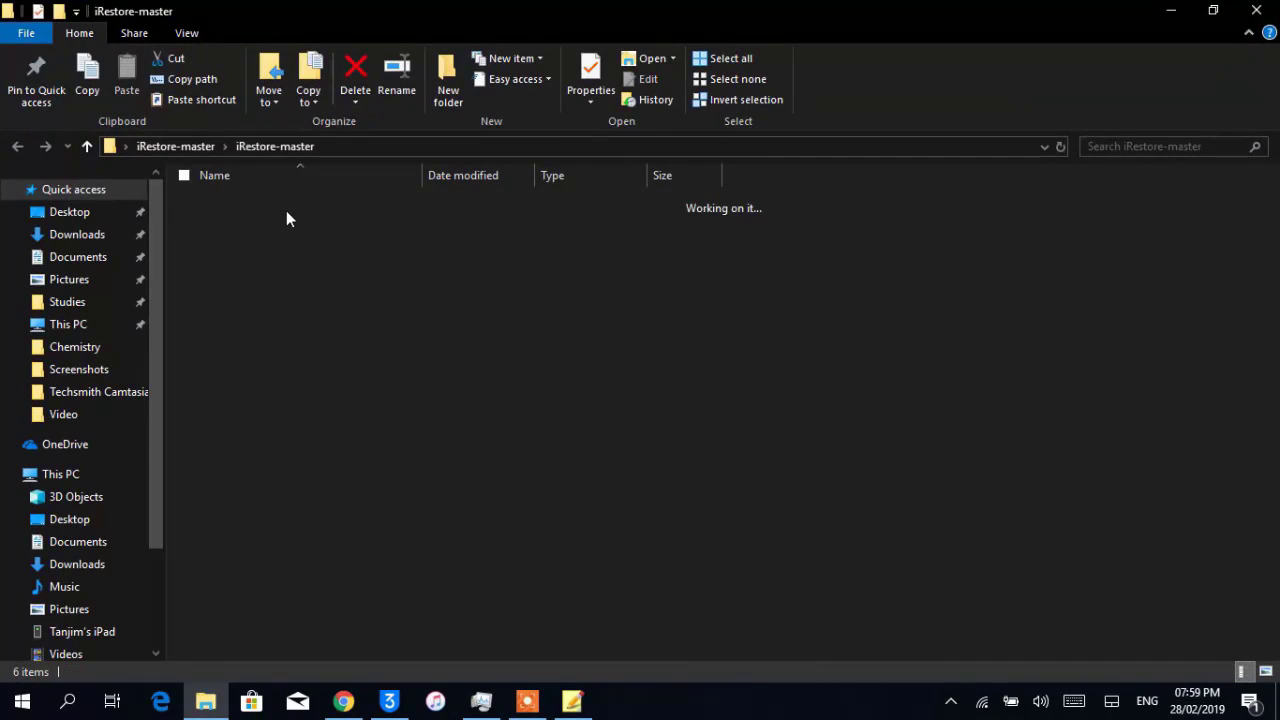
left_click_drag(993, 9, 718, 73)
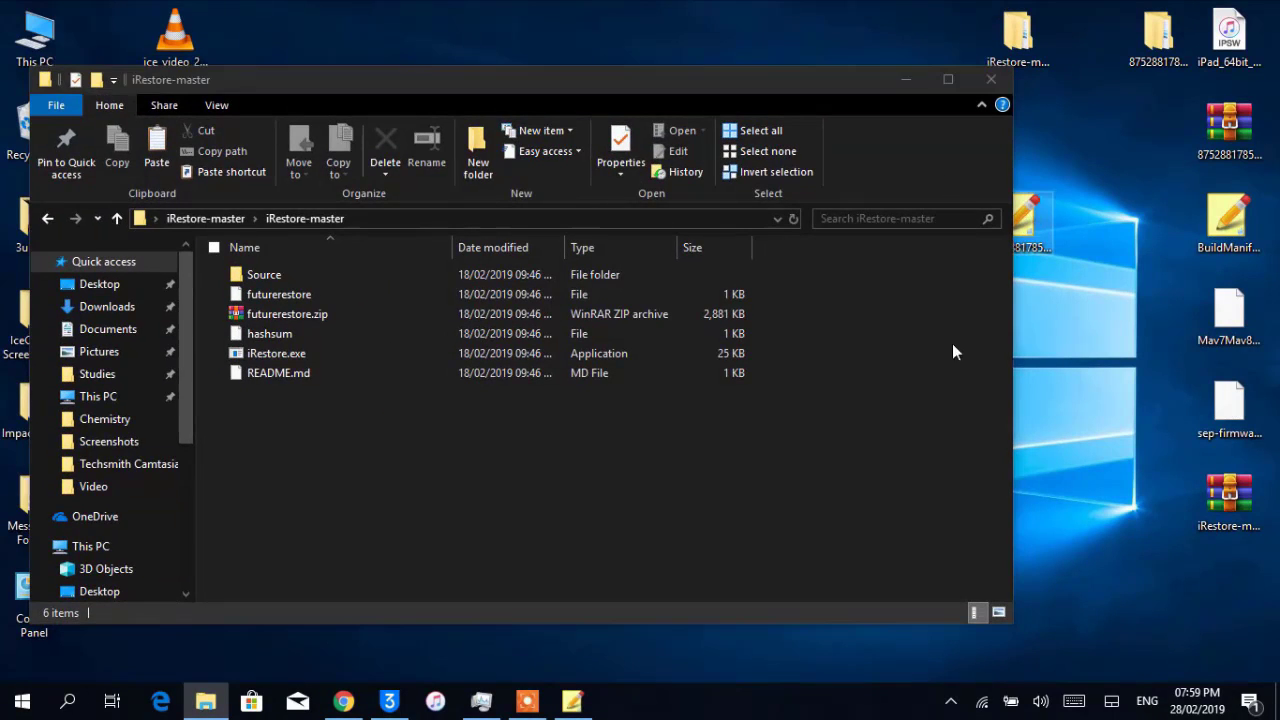
Step: Move the 12.1.1 SHSH2 file, BuildManifest_2.plist, the Mav7Mav8 baseband file and the sep-firmware file into the inner iRestore-master folder
left_click(676, 479)
left_click_drag(1028, 222, 640, 450)
left_click_drag(1229, 222, 611, 490)
left_click_drag(1229, 310, 578, 519)
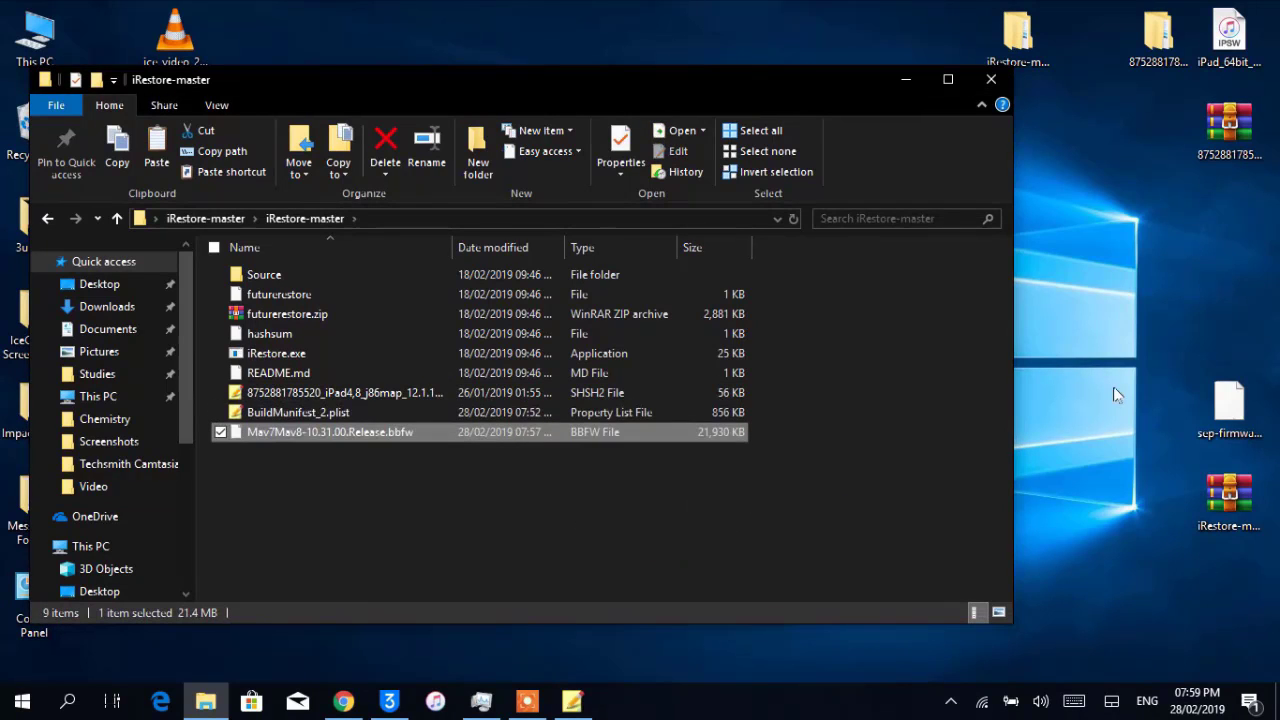
left_click_drag(1229, 410, 627, 520)
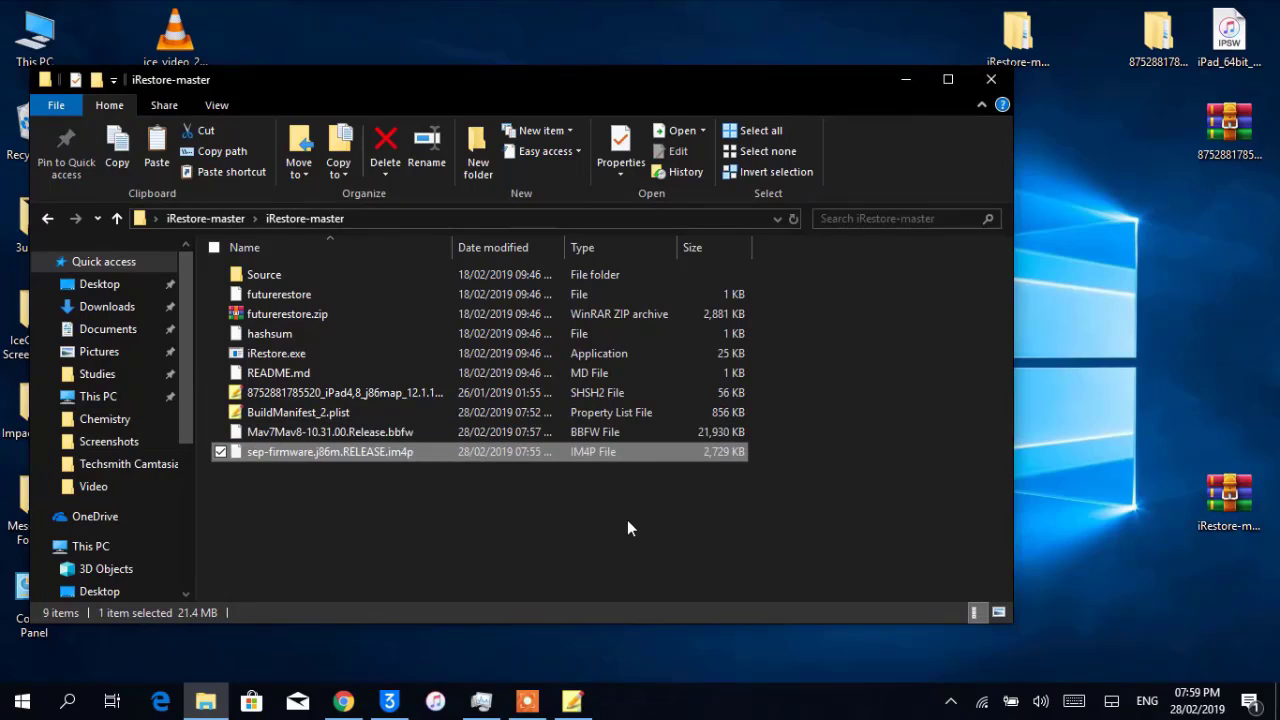
Step: Line up the two desktop folders below the blobs archive, and move the iPad_64bit_TouchID_12.1.1_16C50 IPSW into the open iRestore-master folder
left_click_drag(1008, 46, 1220, 224)
left_click_drag(1150, 60, 1221, 337)
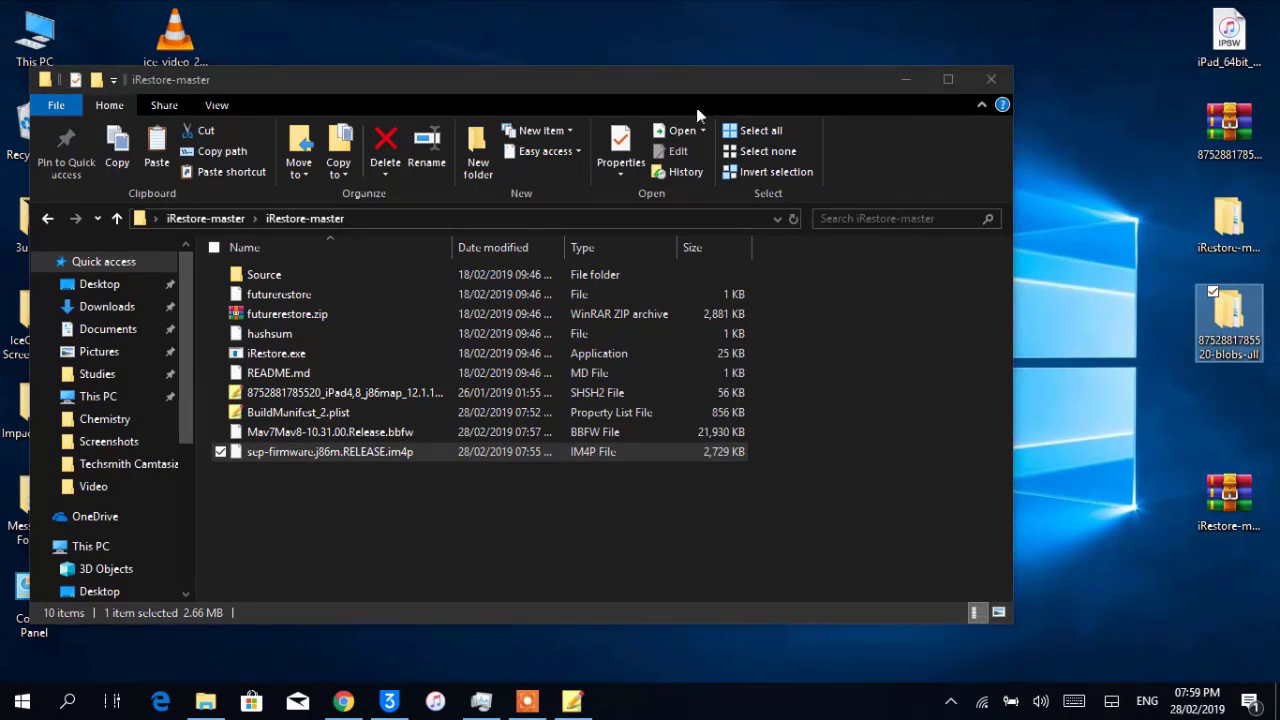
left_click_drag(603, 86, 789, 66)
left_click(1236, 38)
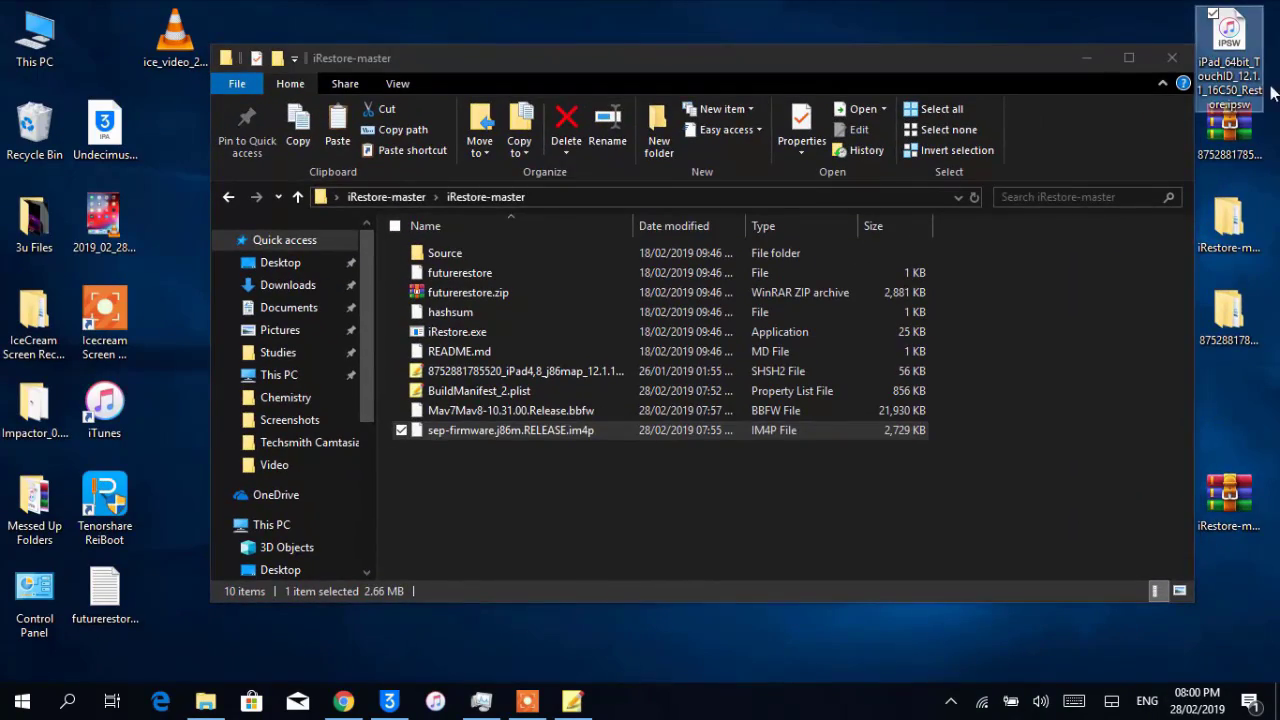
left_click_drag(1236, 38, 650, 480)
left_click(1133, 59)
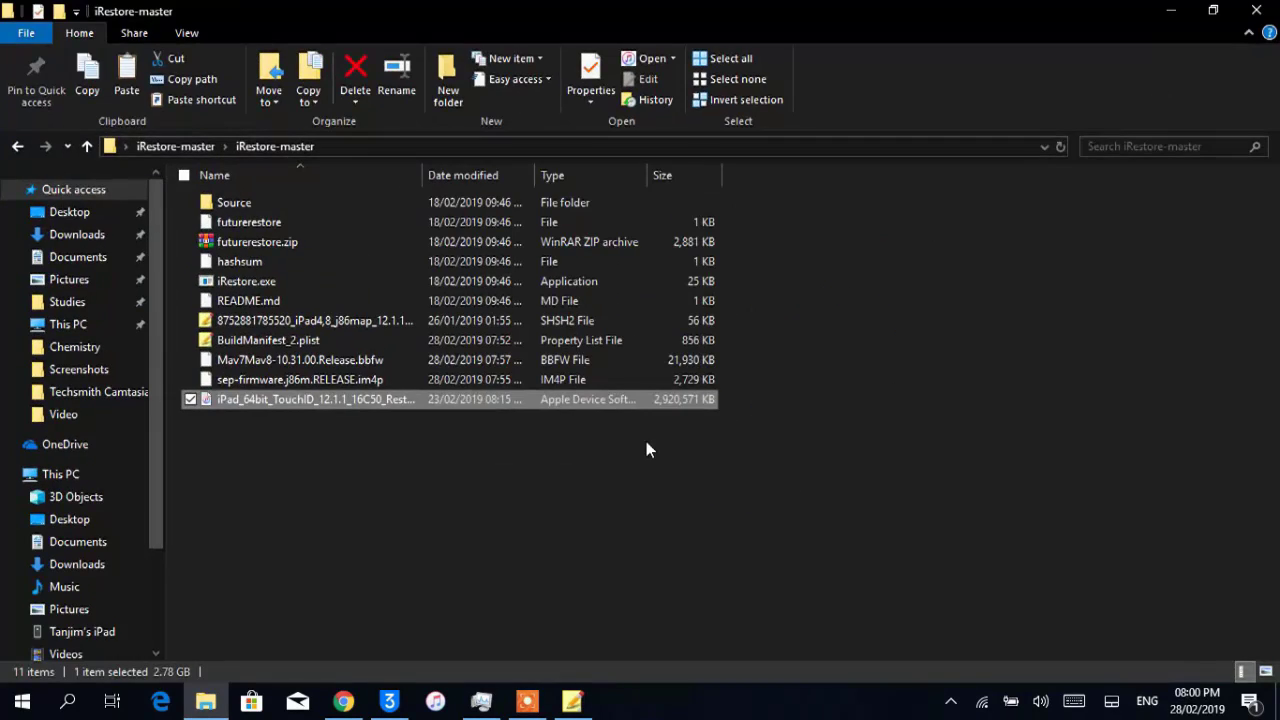
left_click(566, 578)
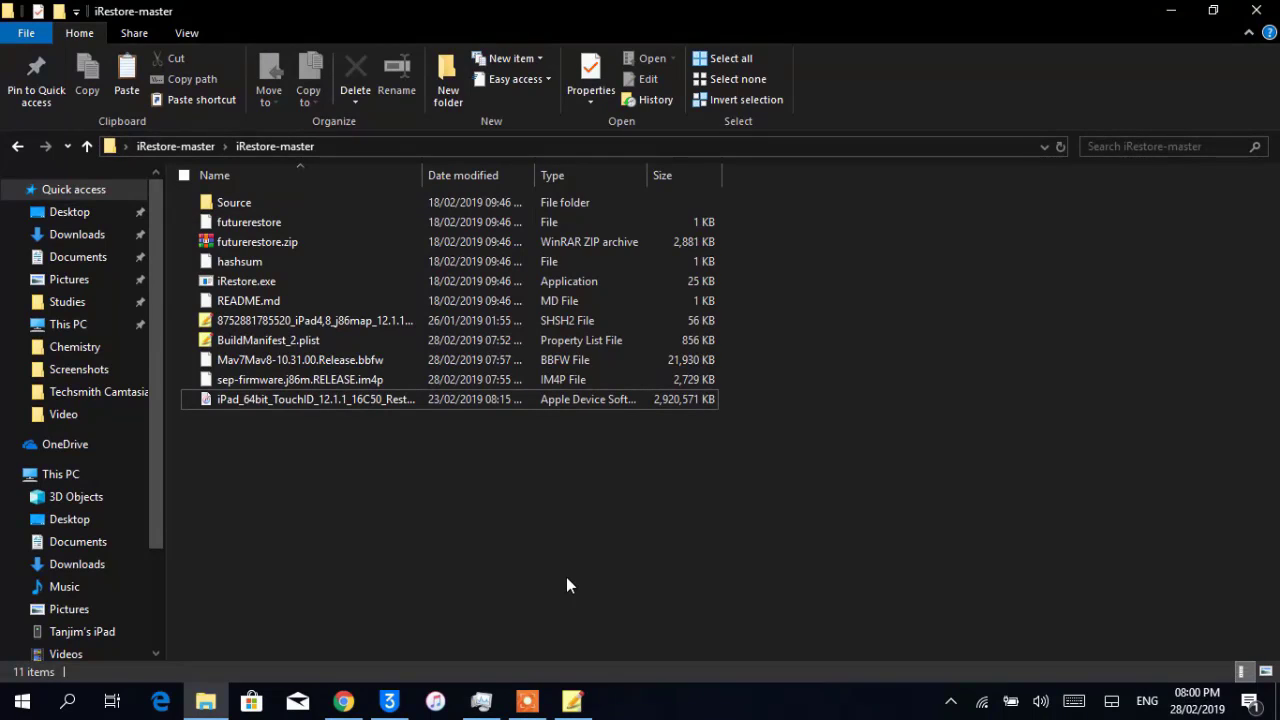
Step: Launch iRestore.exe, minimize the folder window, and center the iRestore window on the desktop
left_click(283, 282)
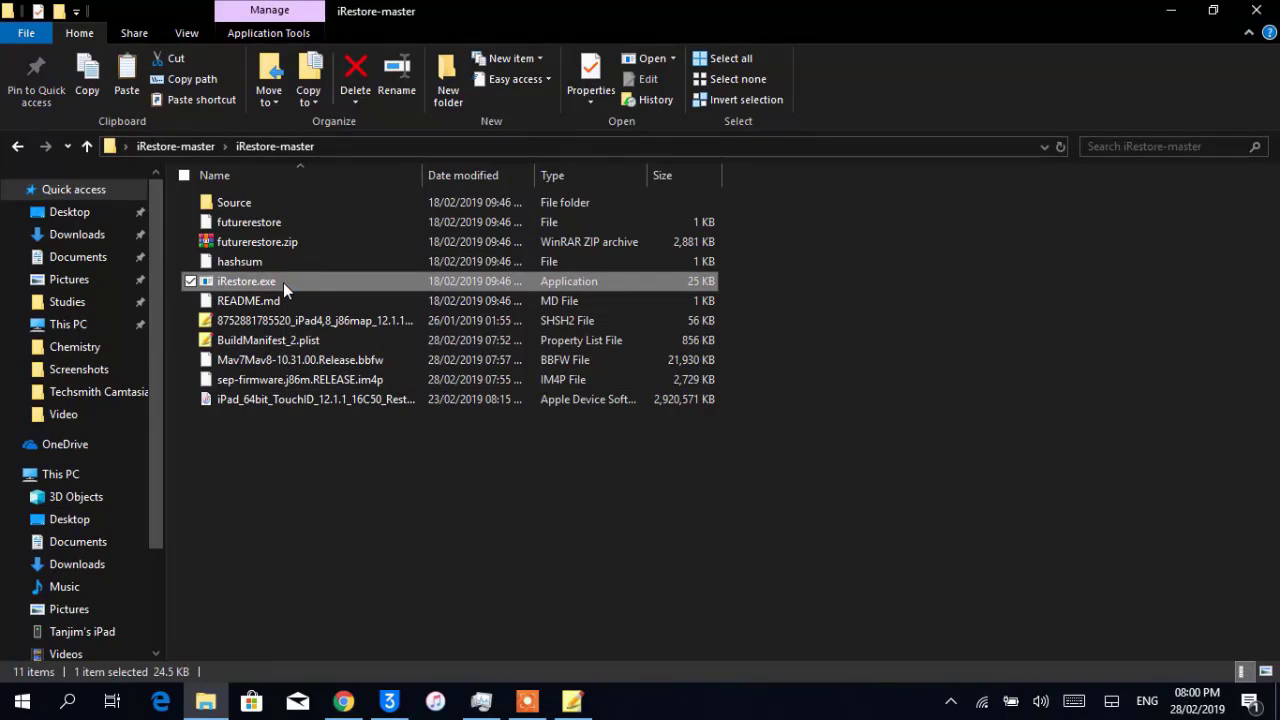
double_click(283, 282)
double_click(838, 10)
left_click(1178, 21)
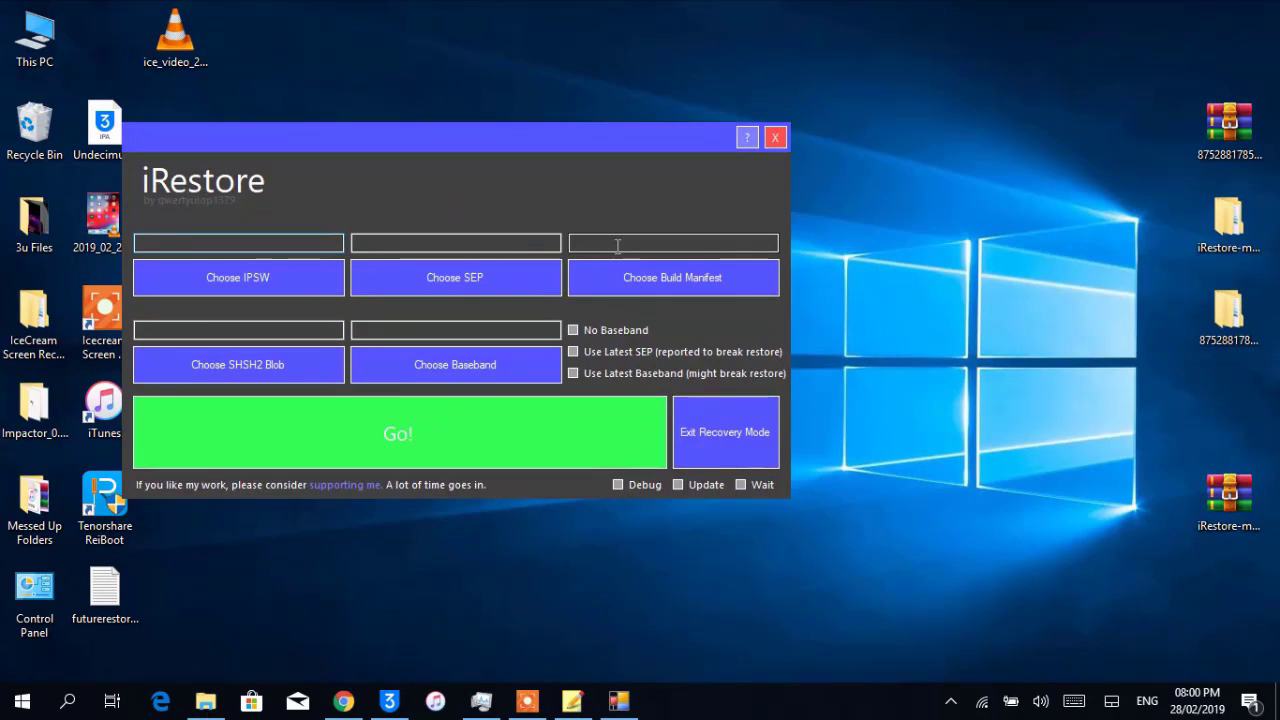
left_click_drag(396, 141, 648, 122)
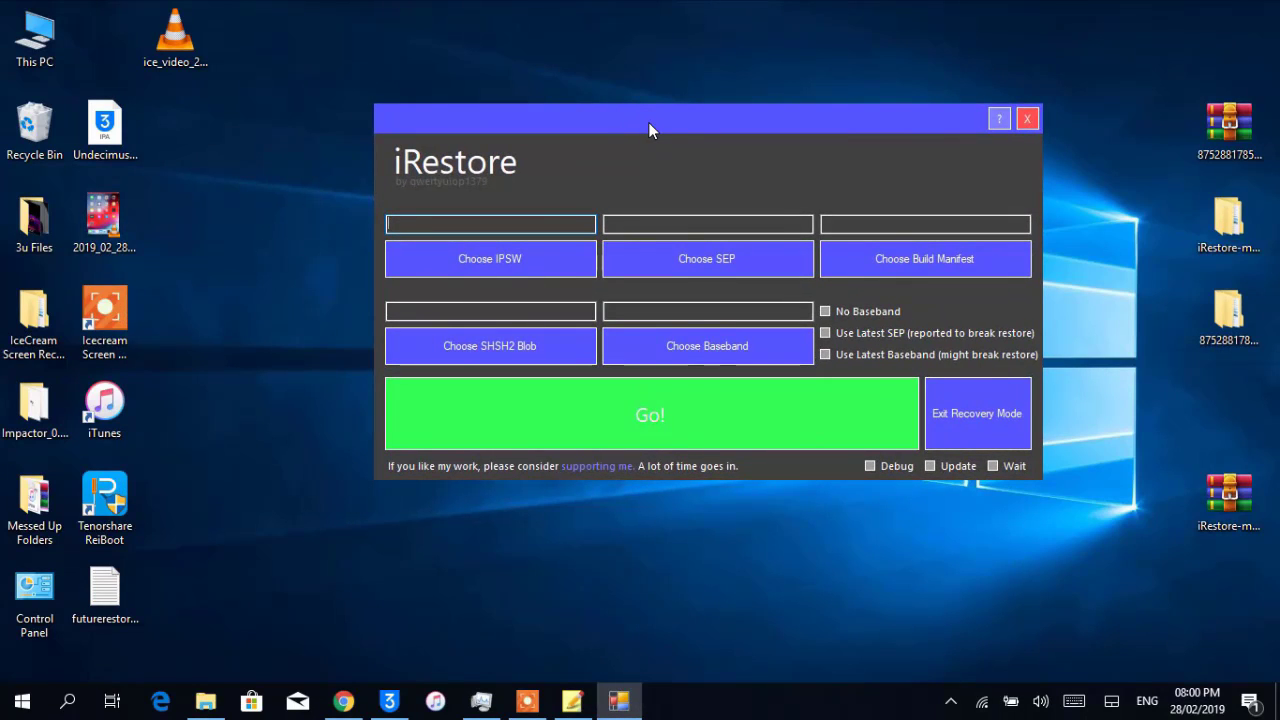
left_click_drag(648, 122, 601, 123)
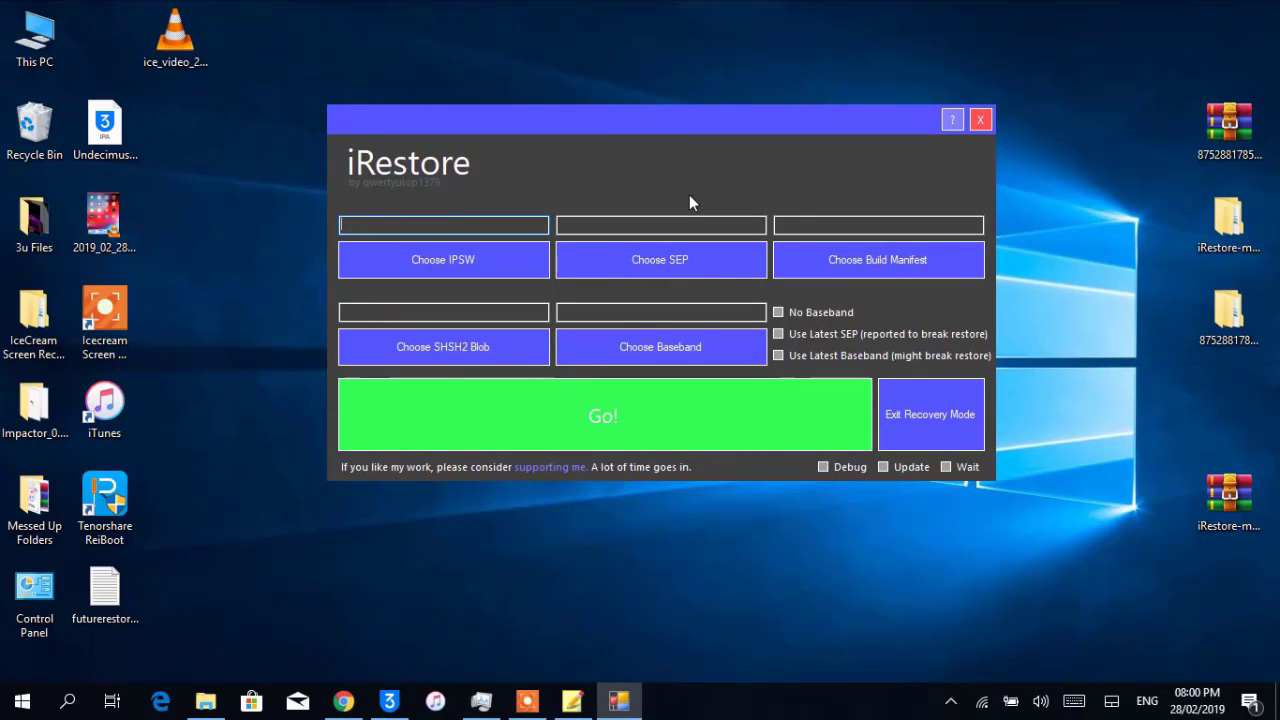
Step: Load iPad_64bit_TouchID_12.1.1_16C50_Restore.ipsw as the IPSW and sep-firmware.j86m.RELEASE.im4p as the SEP file in iRestore
left_click(438, 251)
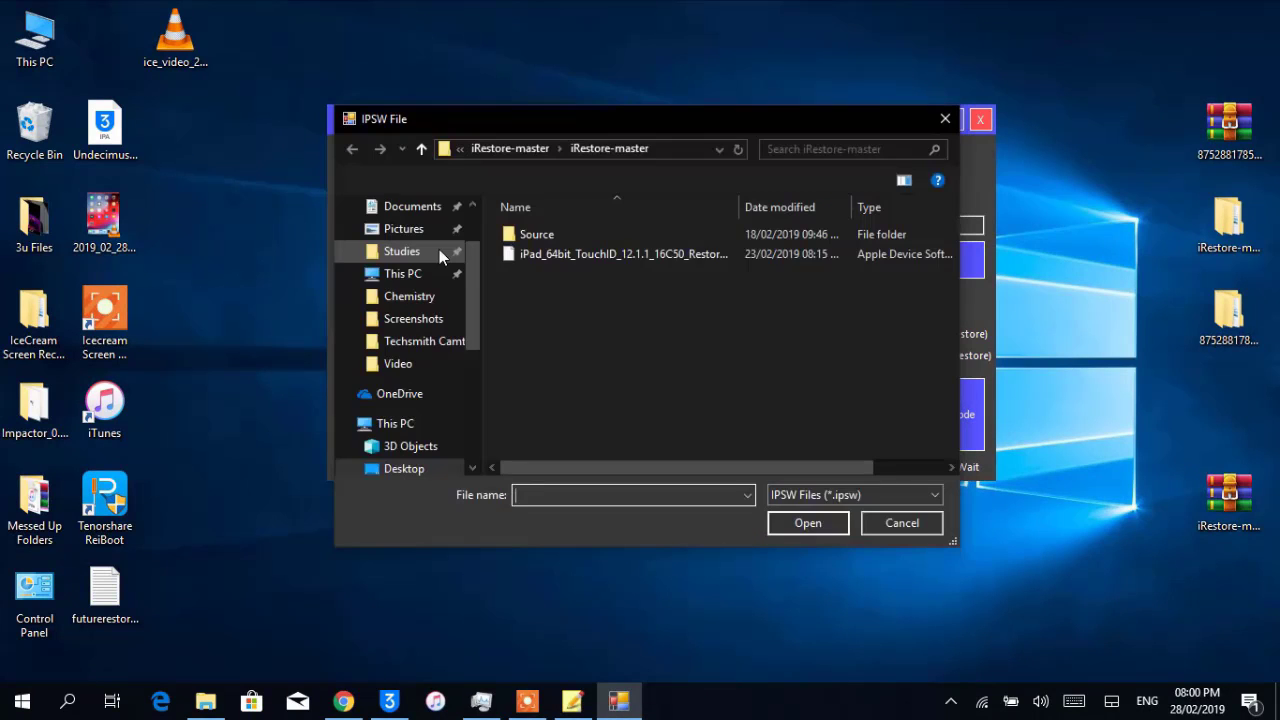
double_click(620, 253)
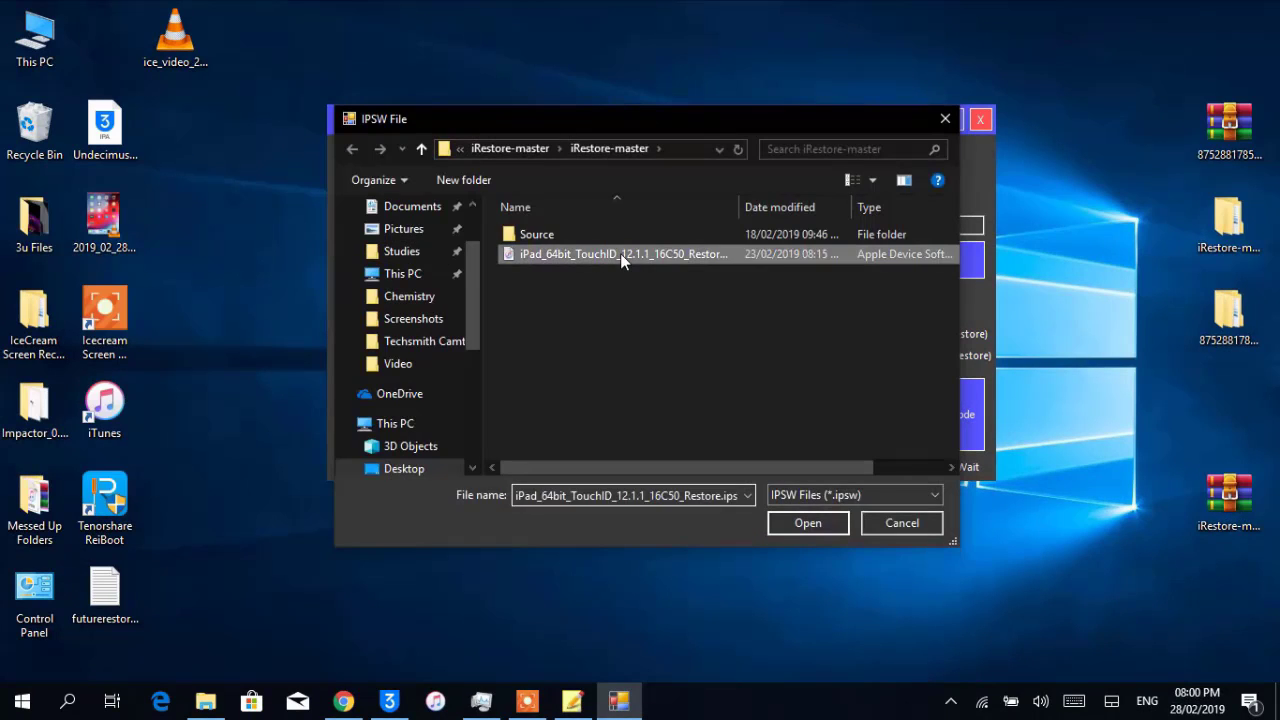
left_click(646, 258)
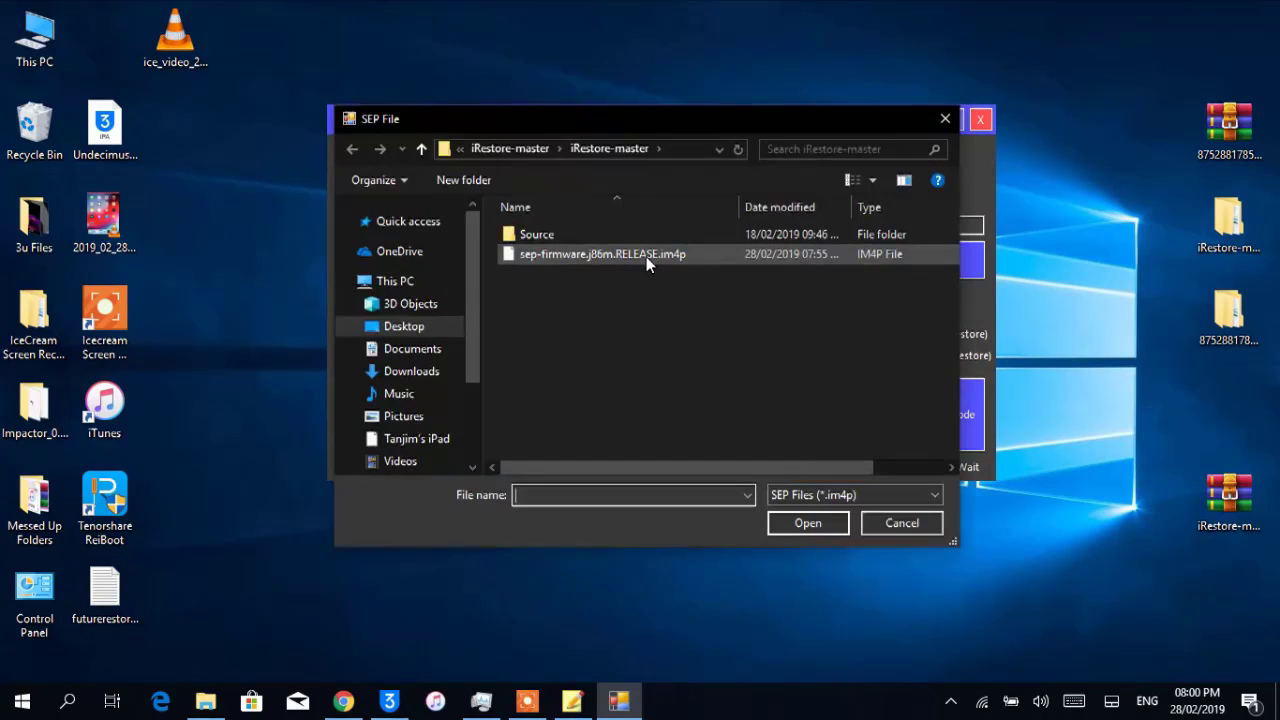
double_click(646, 255)
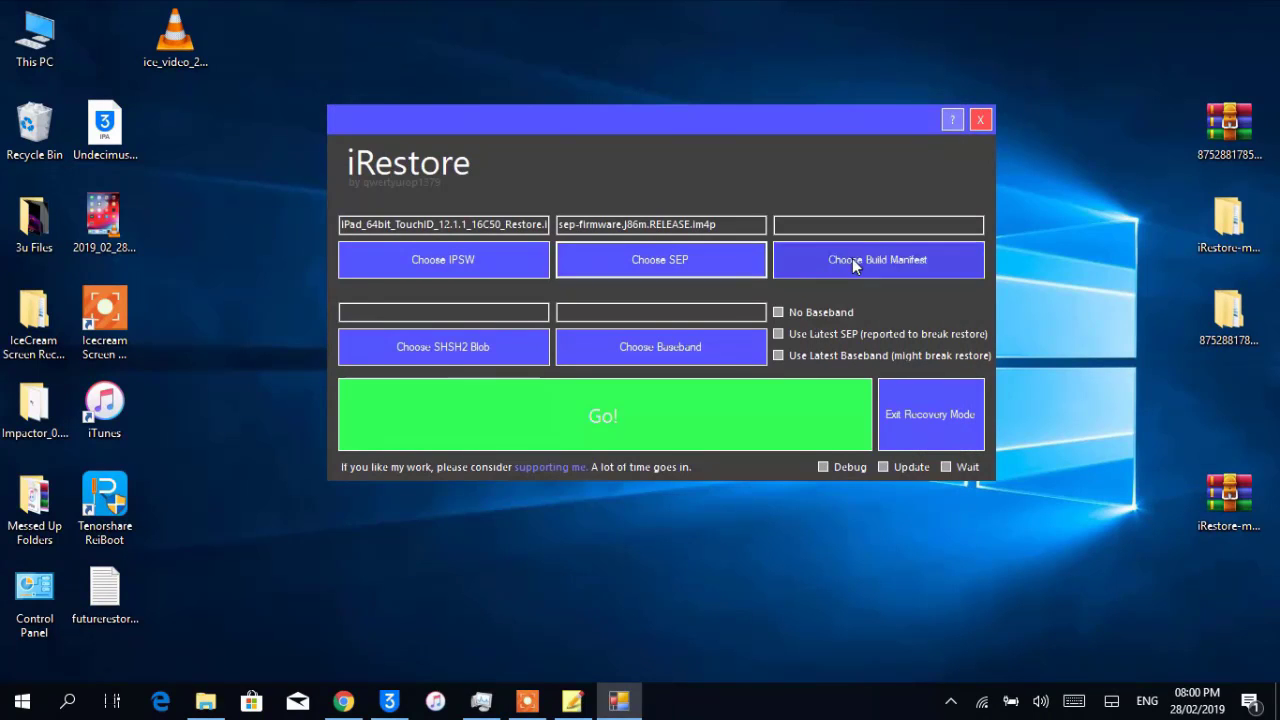
Step: Load BuildManifest_2.plist as the build manifest and the iPad4,8 12.1.1 SHSH2 file as the blob
left_click(852, 258)
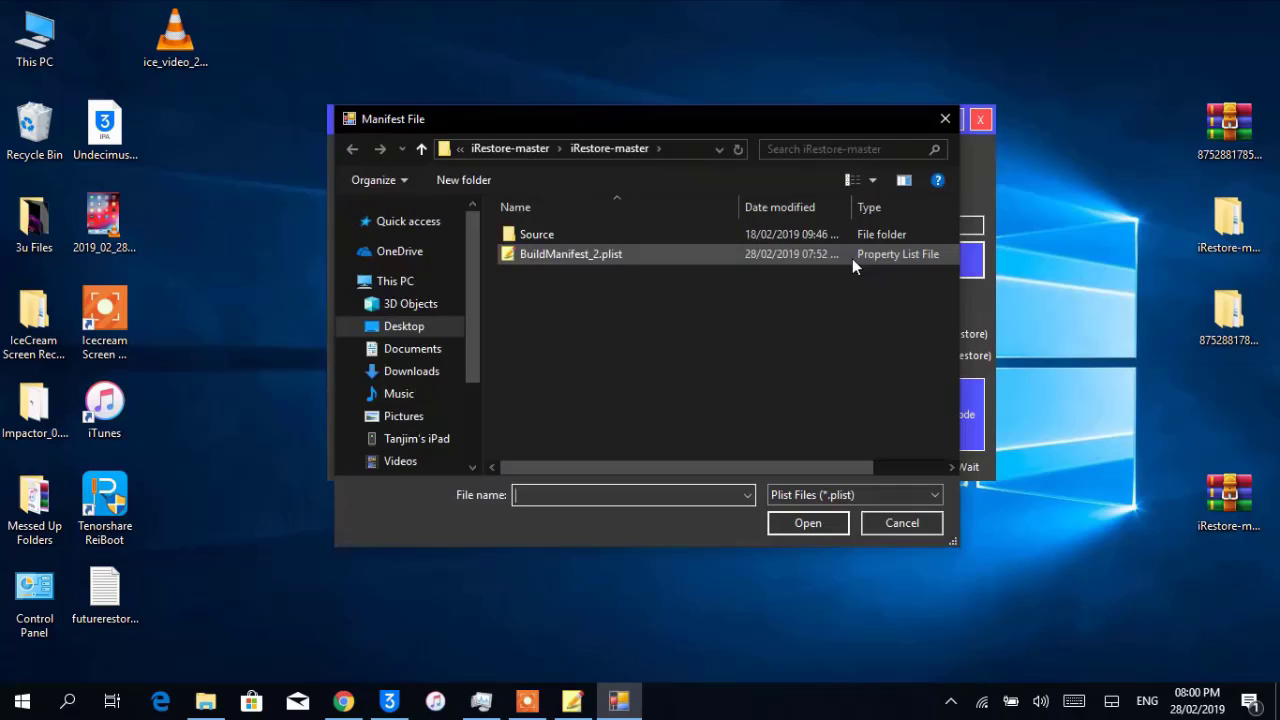
double_click(572, 260)
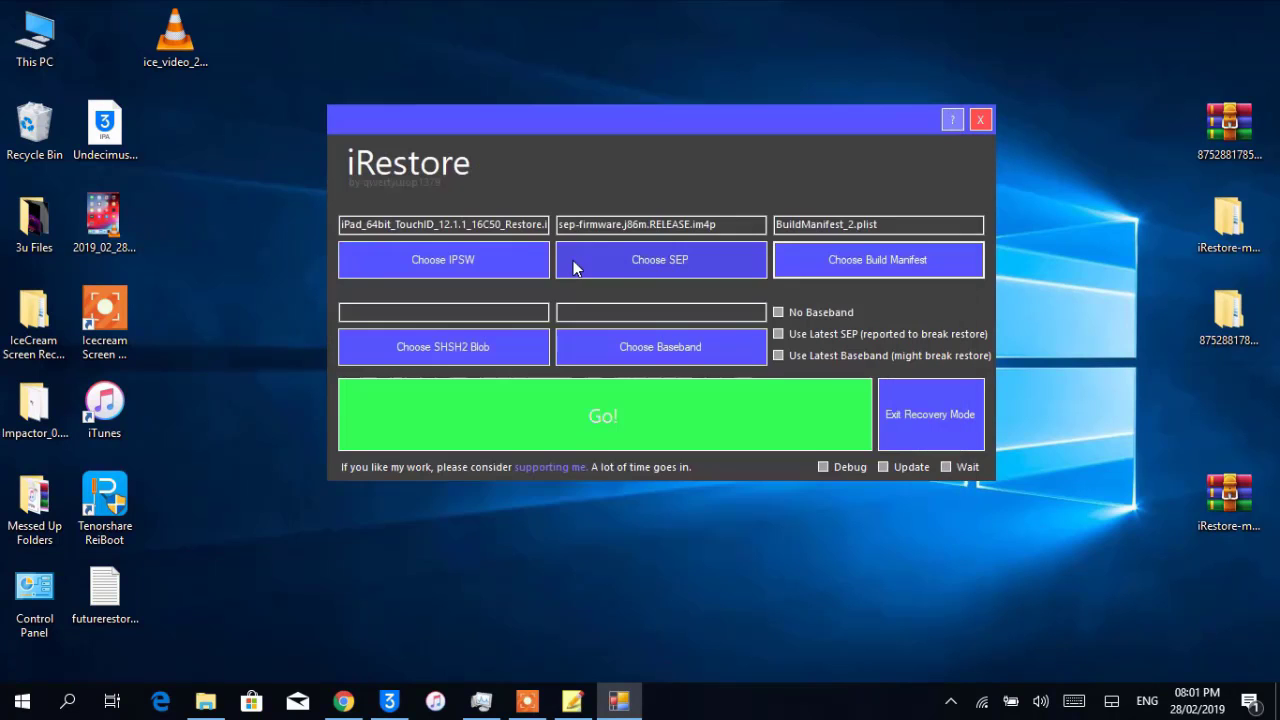
left_click(428, 338)
scroll(428, 338, "up", 3)
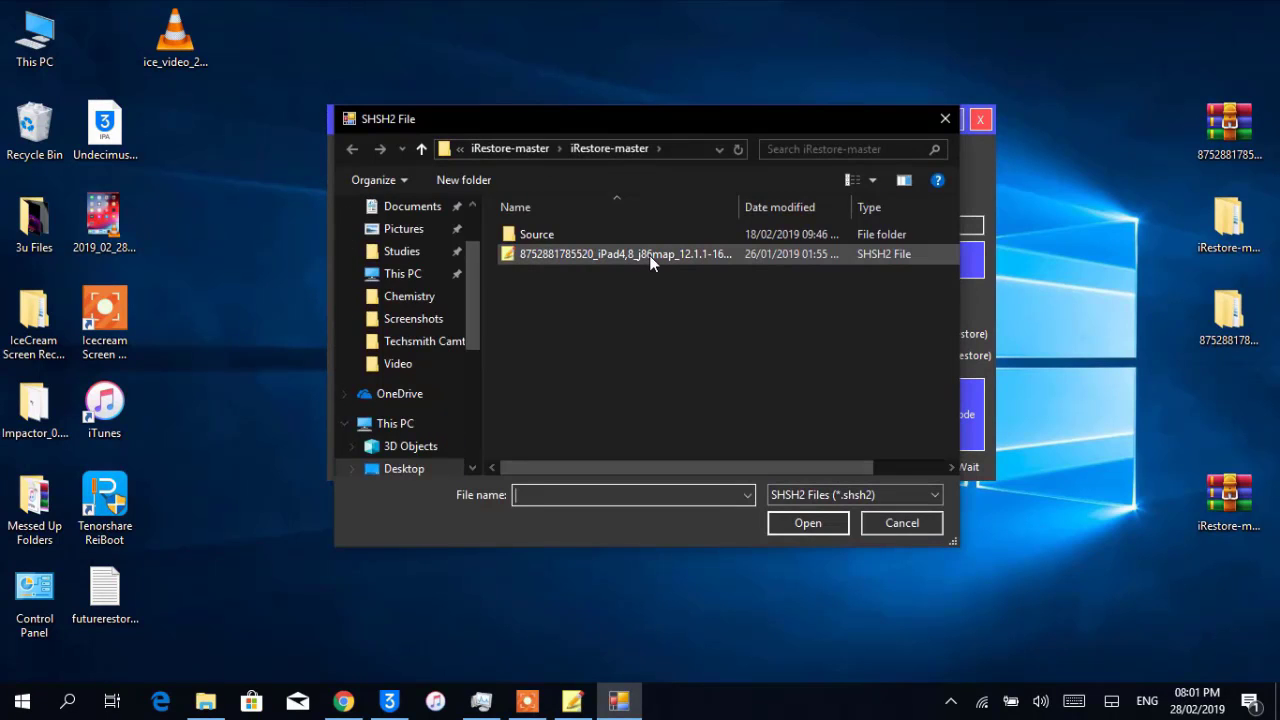
double_click(649, 255)
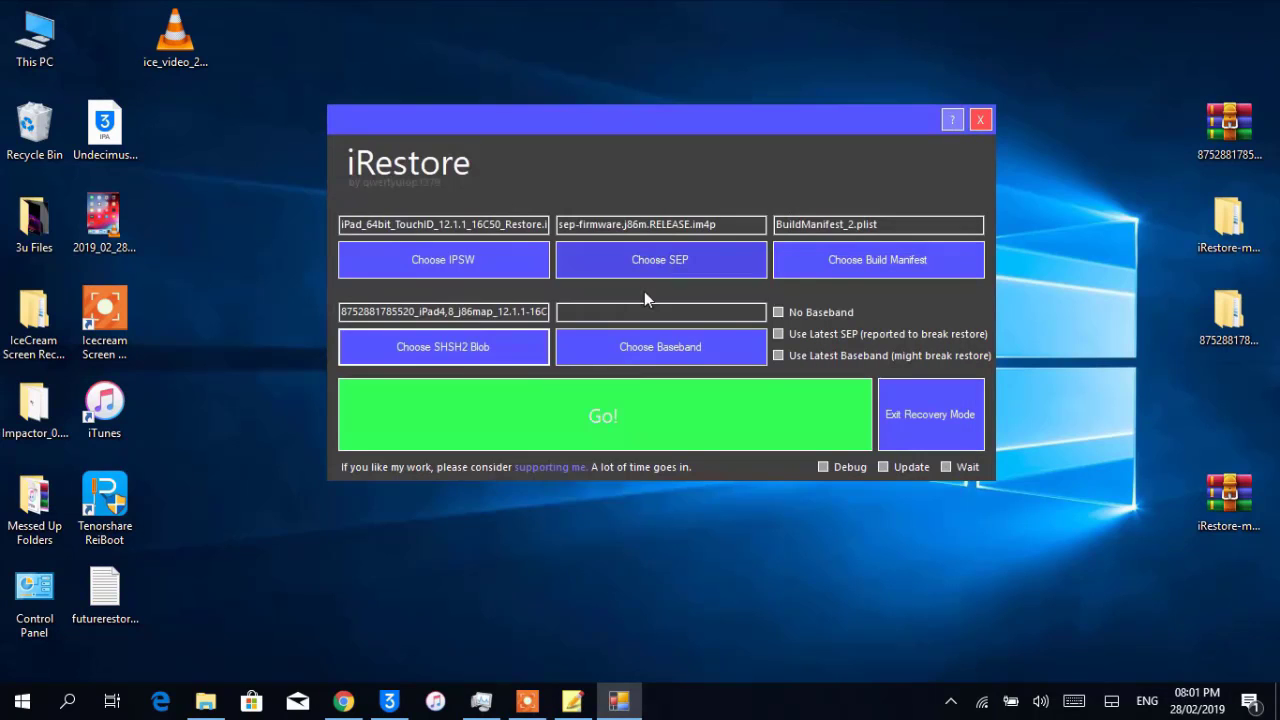
Step: Load Mav7Mav8-10.31.00.Release.bbfw as the baseband file
left_click(636, 352)
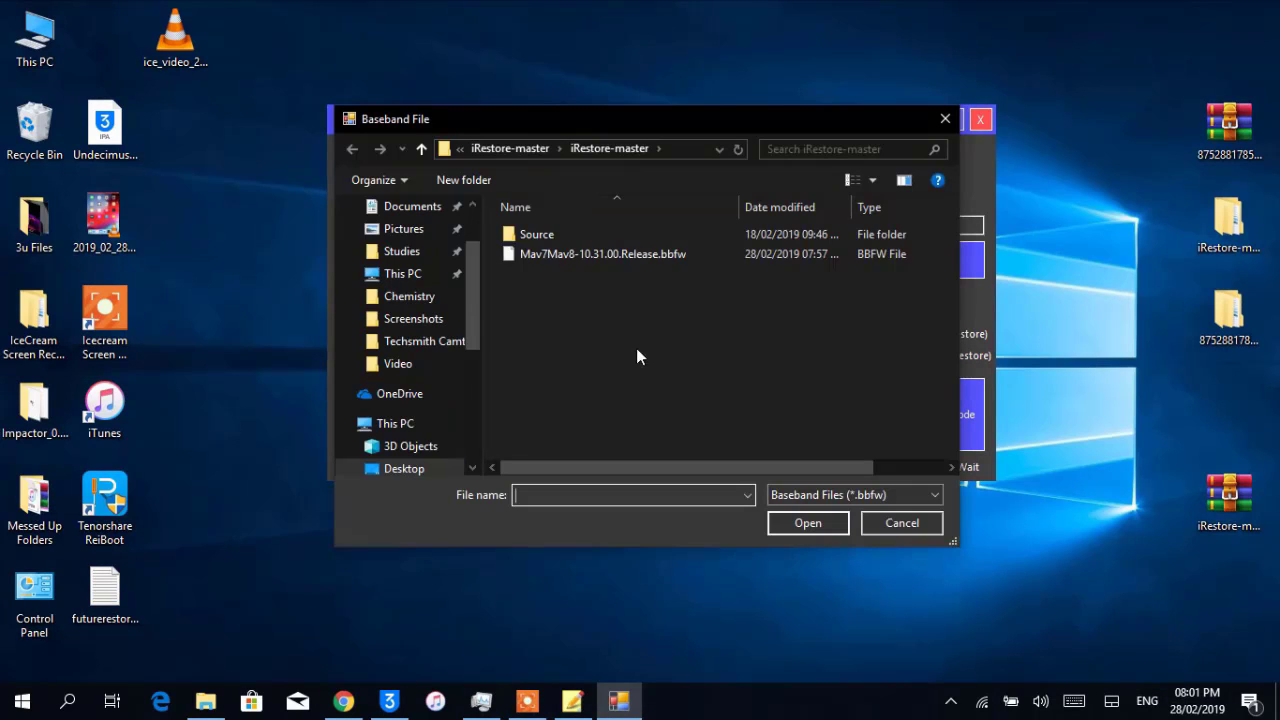
left_click(576, 253)
double_click(576, 253)
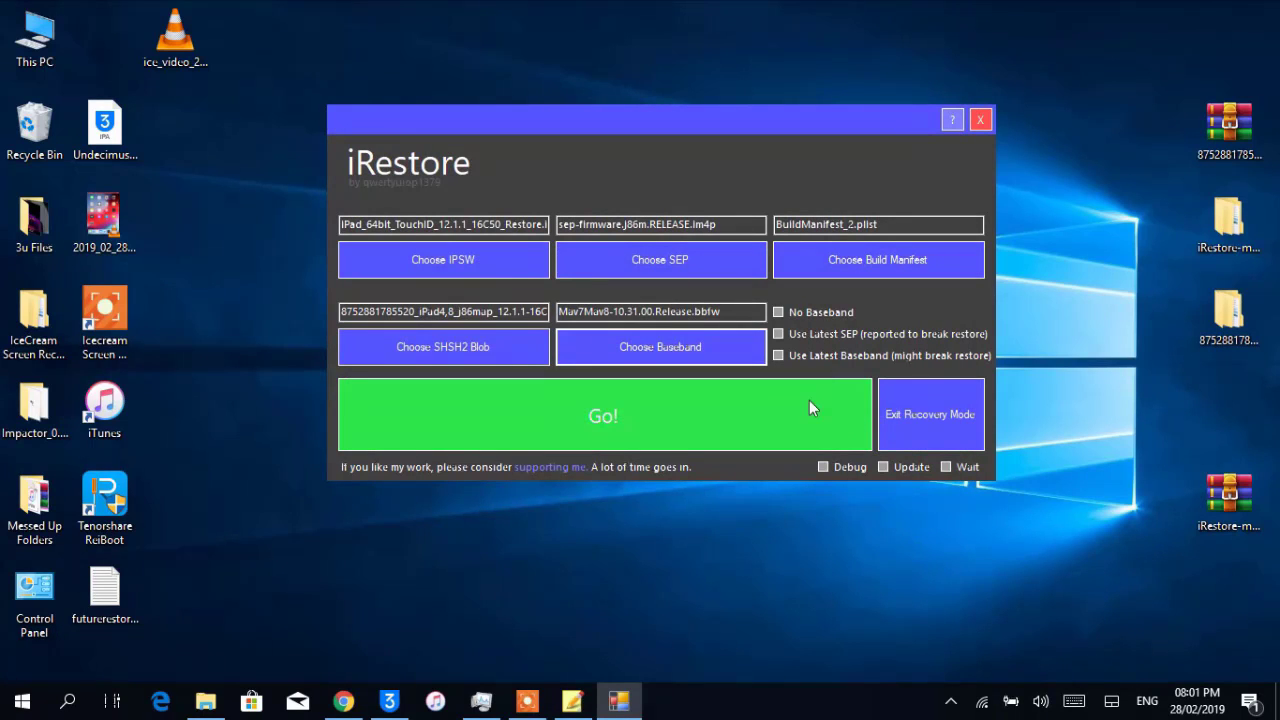
Step: Enable the Debug option, start the restore and accept the nonce warning, and move the console window higher on the desktop
left_click(826, 467)
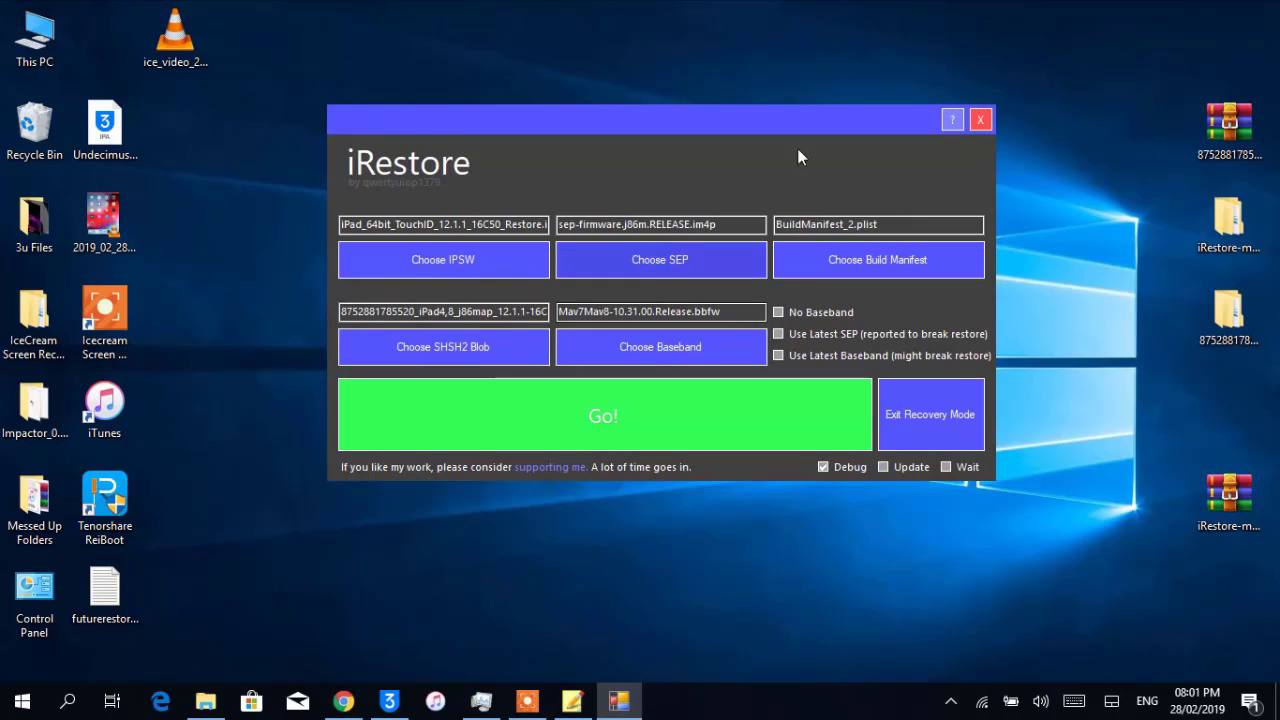
left_click_drag(747, 113, 713, 149)
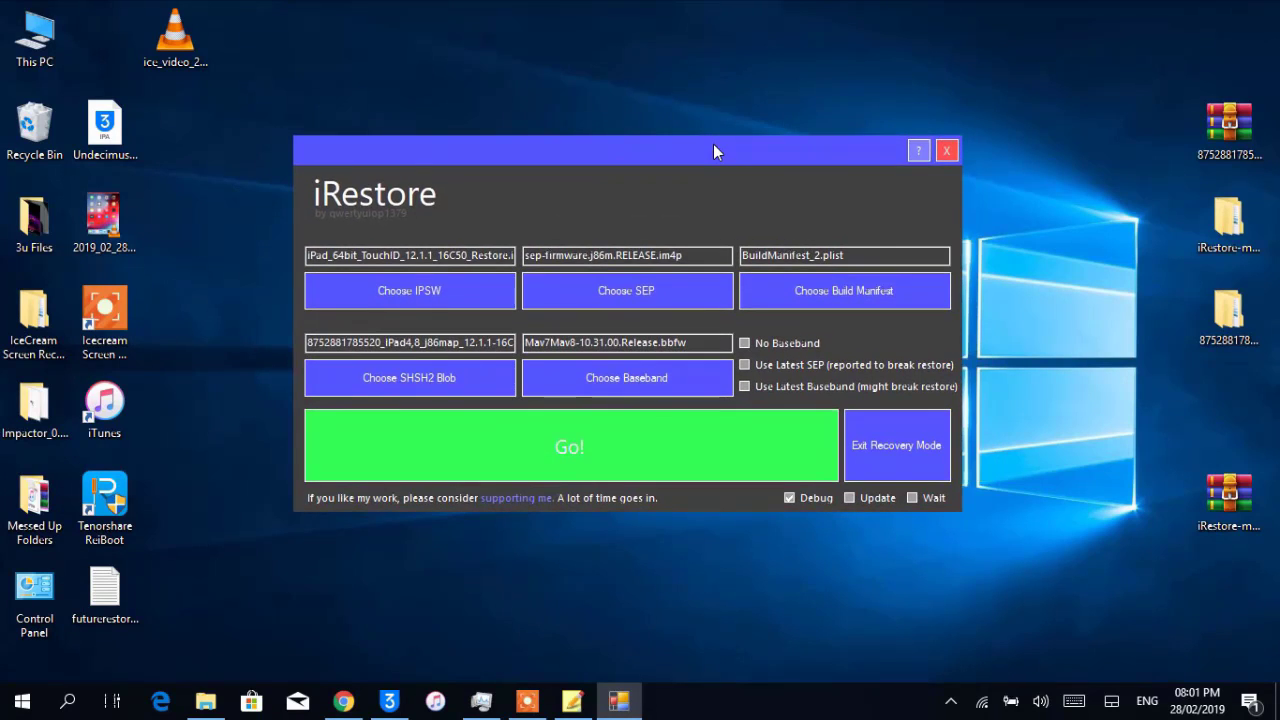
left_click(653, 460)
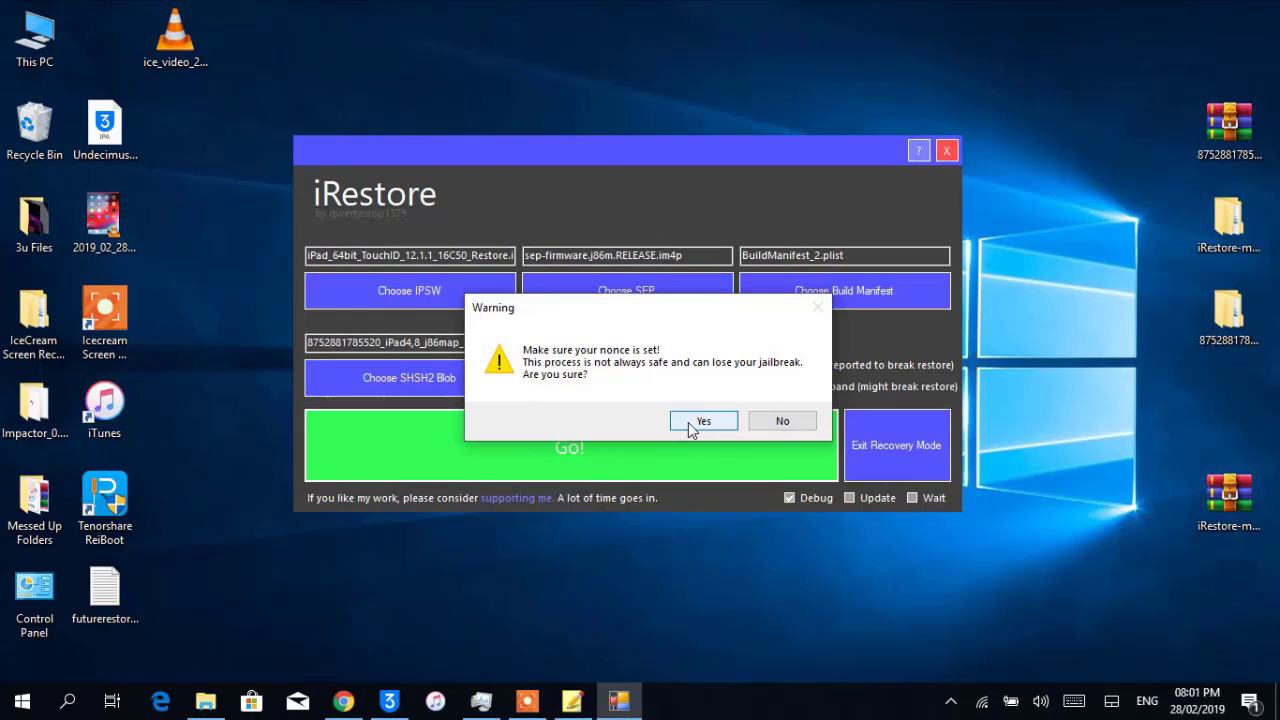
left_click(688, 422)
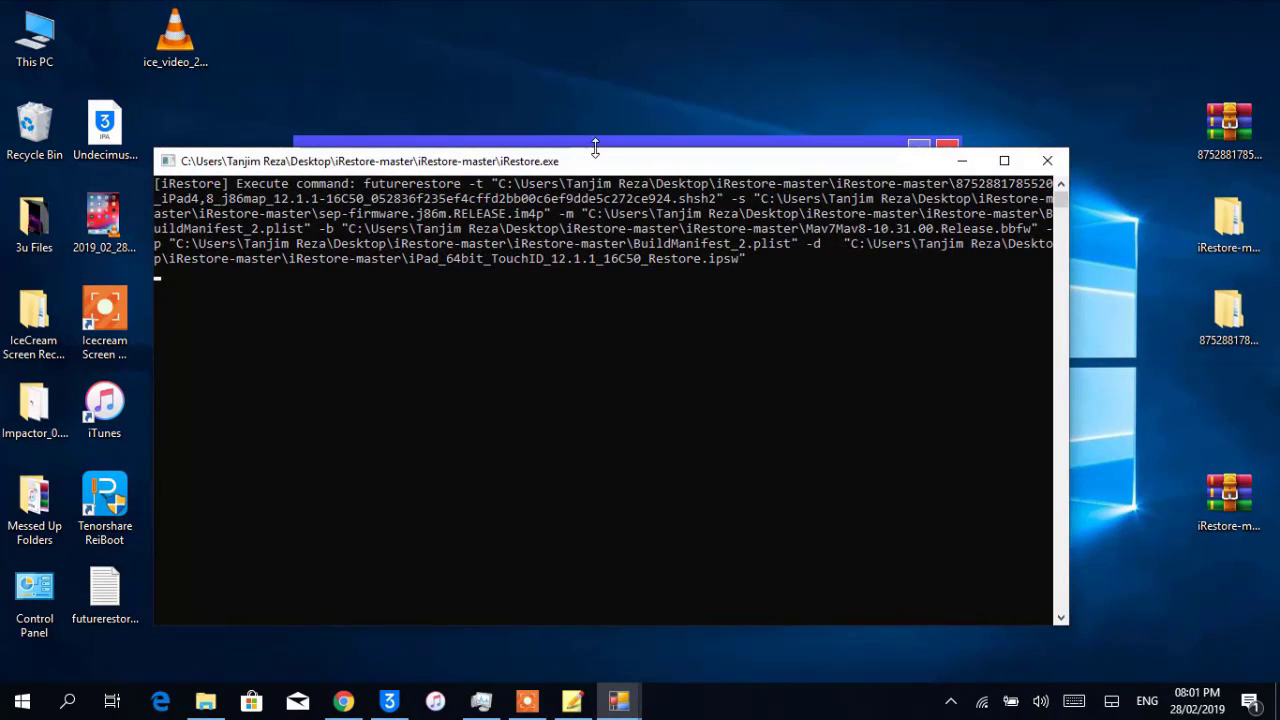
left_click_drag(580, 162, 581, 92)
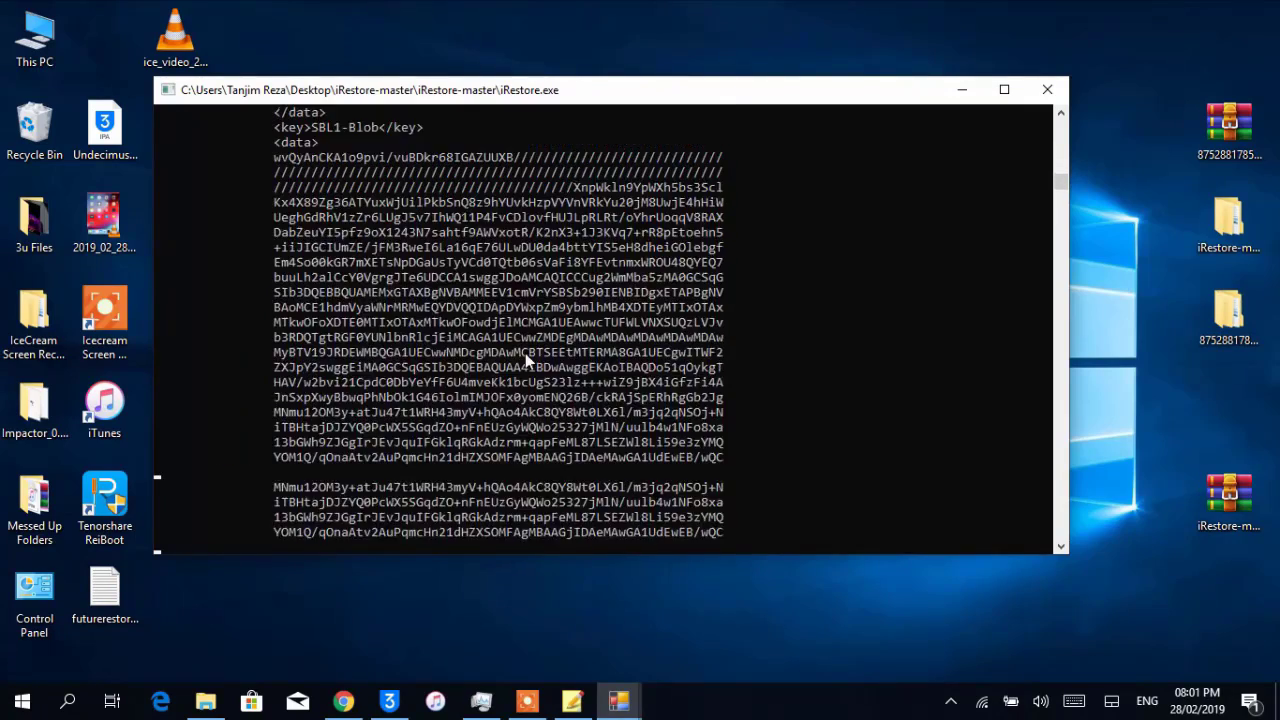
Step: Switch to Chrome and close its window showing the iRestore GitHub page
left_click(343, 701)
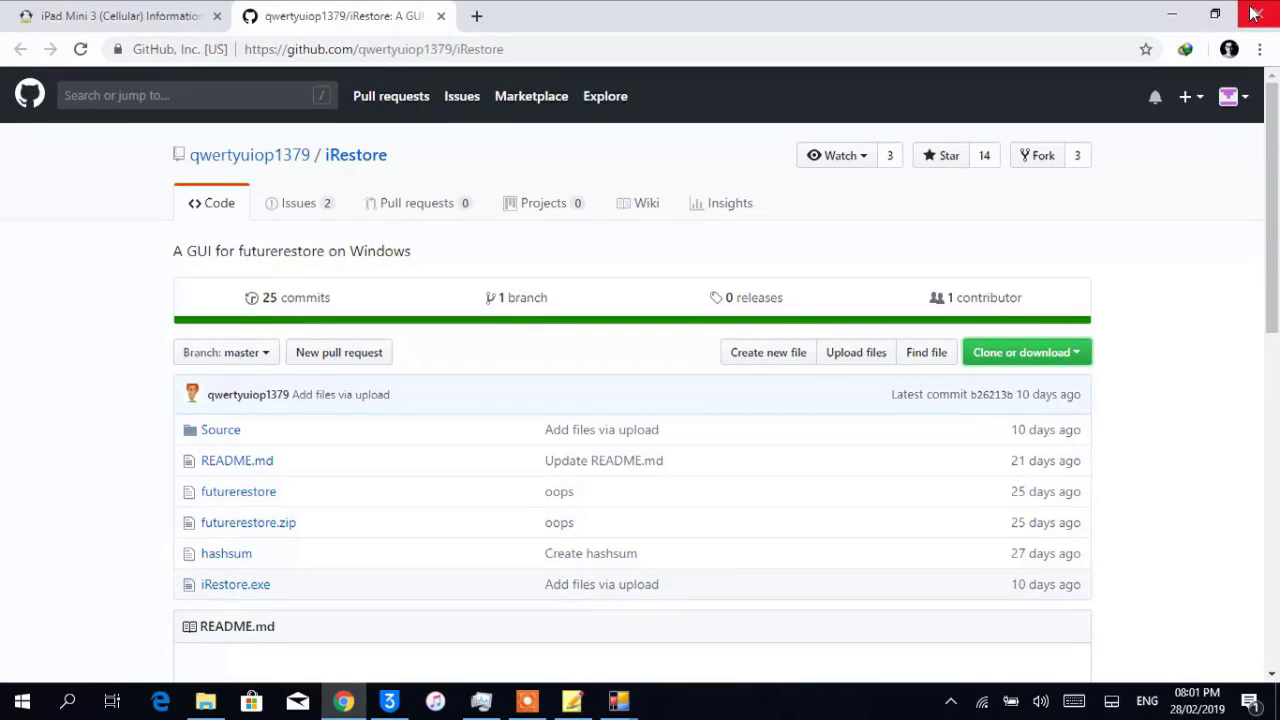
left_click(1253, 13)
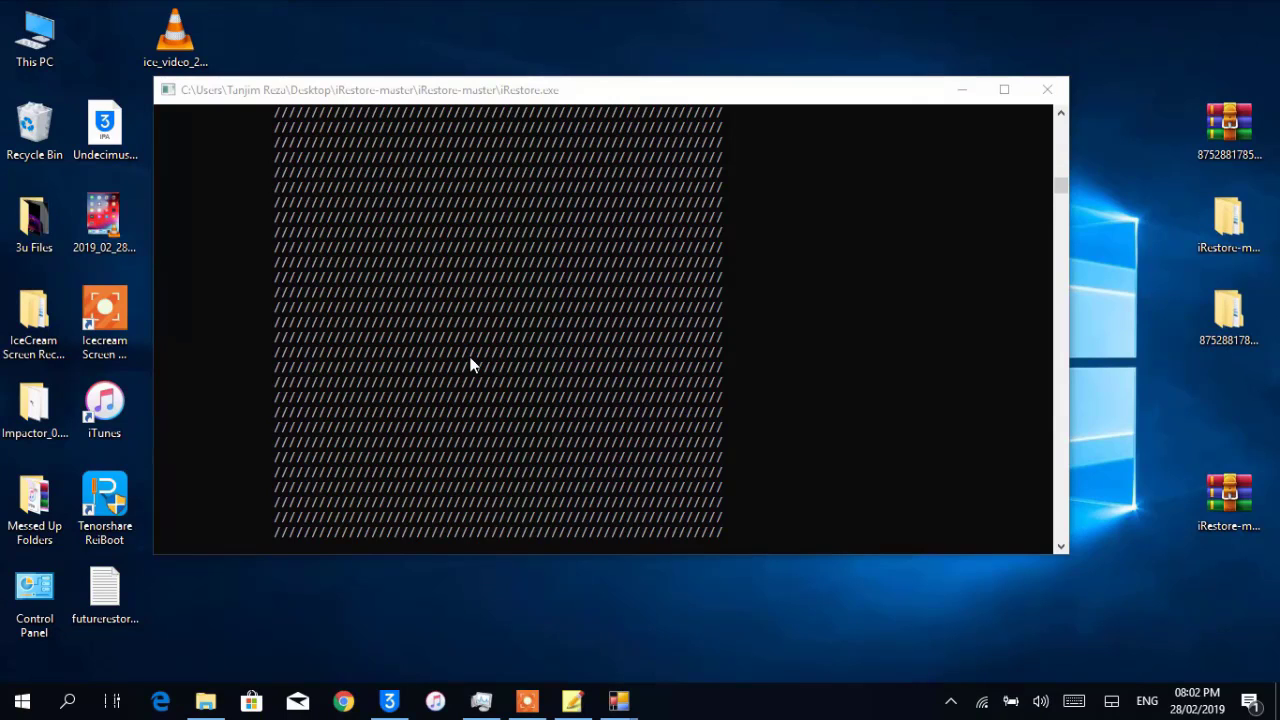
Step: Check the restore log in the iRestore console for the nonce, APTicket and iBEC stages
left_click(472, 365)
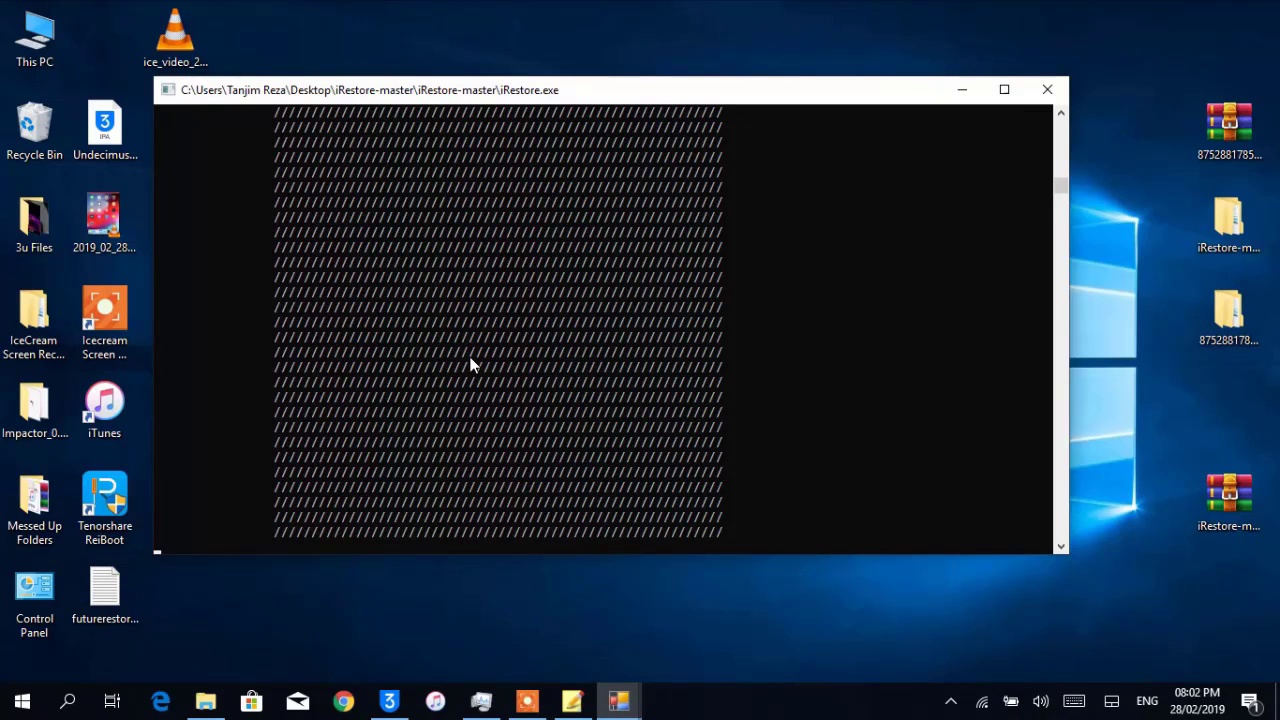
left_click(765, 712)
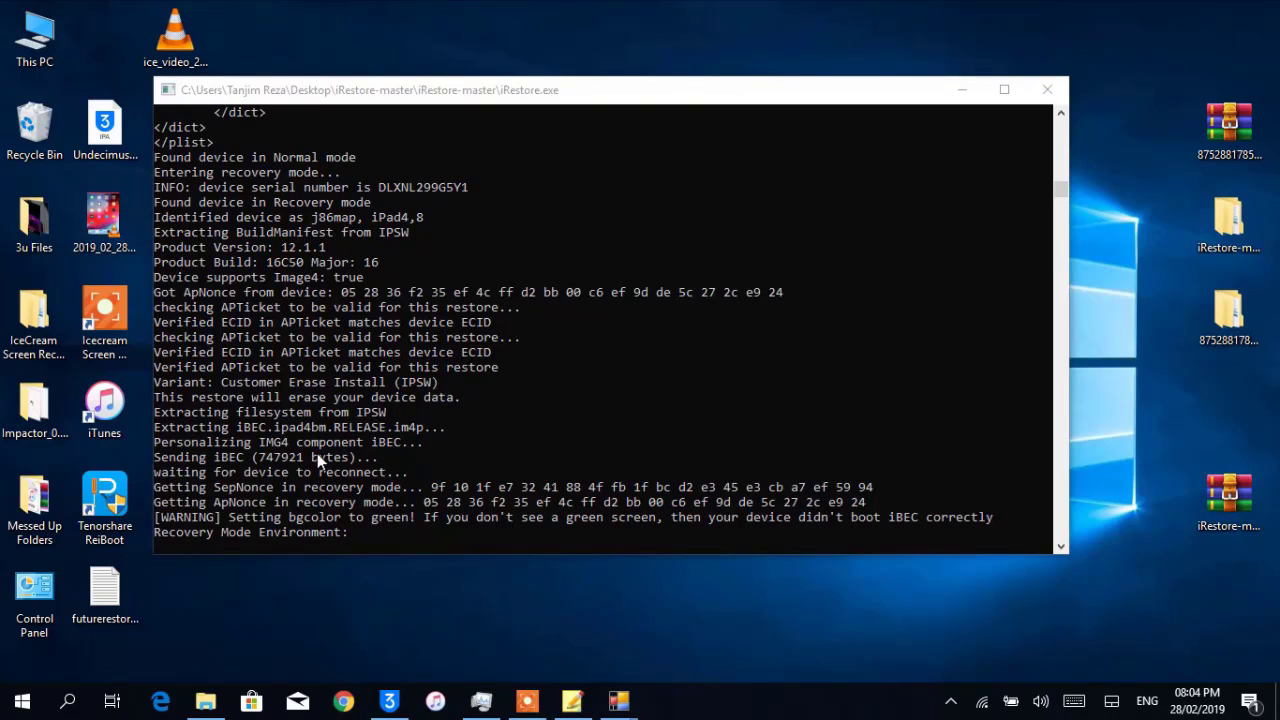
left_click(265, 524)
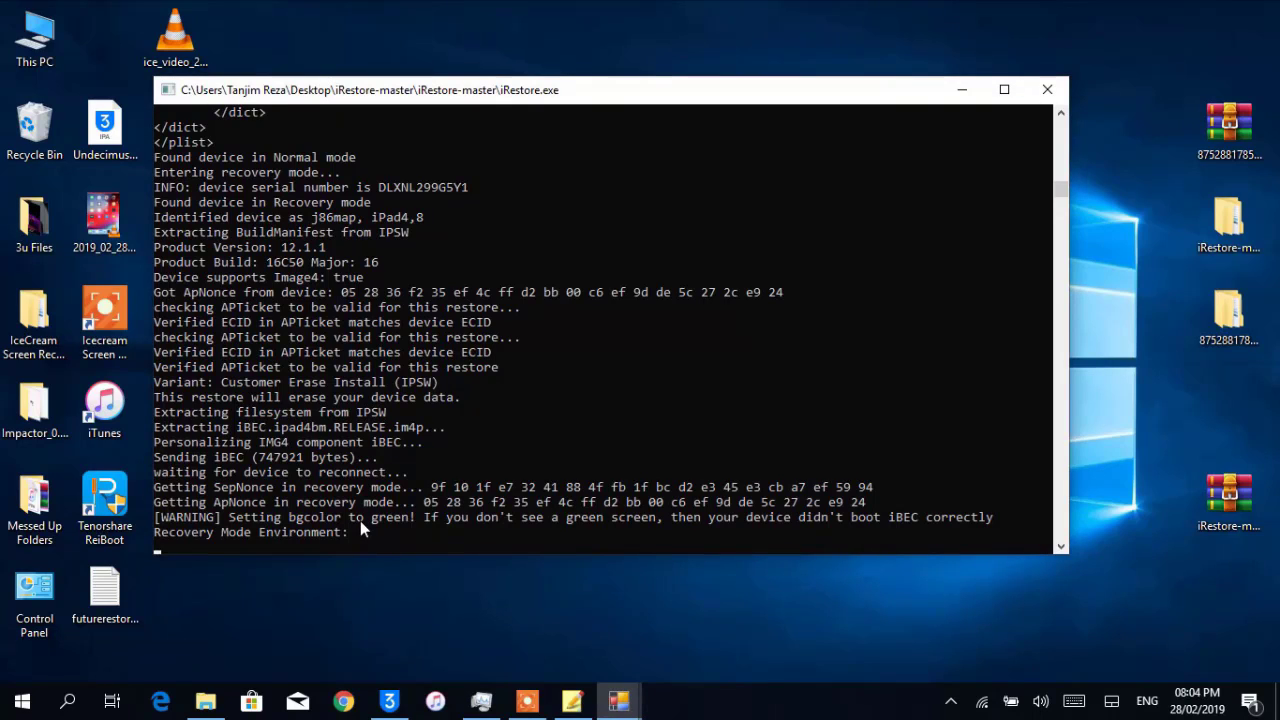